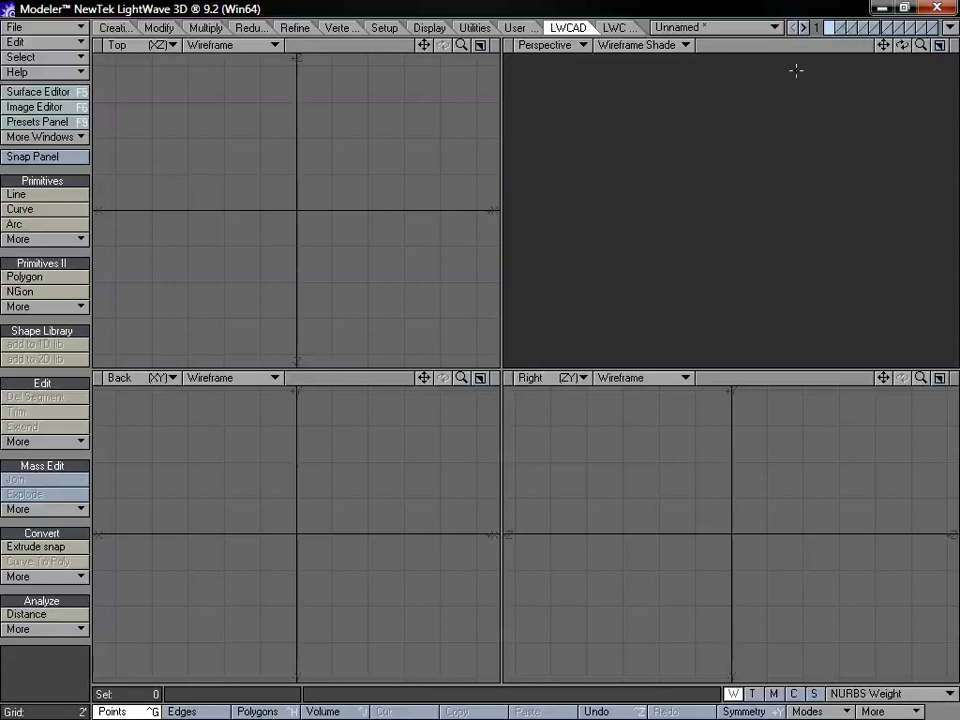
Step: Draw a guide line about 8'6" long along the Z axis at X 0 in the Top view
{"action": "left_click", "coordinate": [17, 194]}
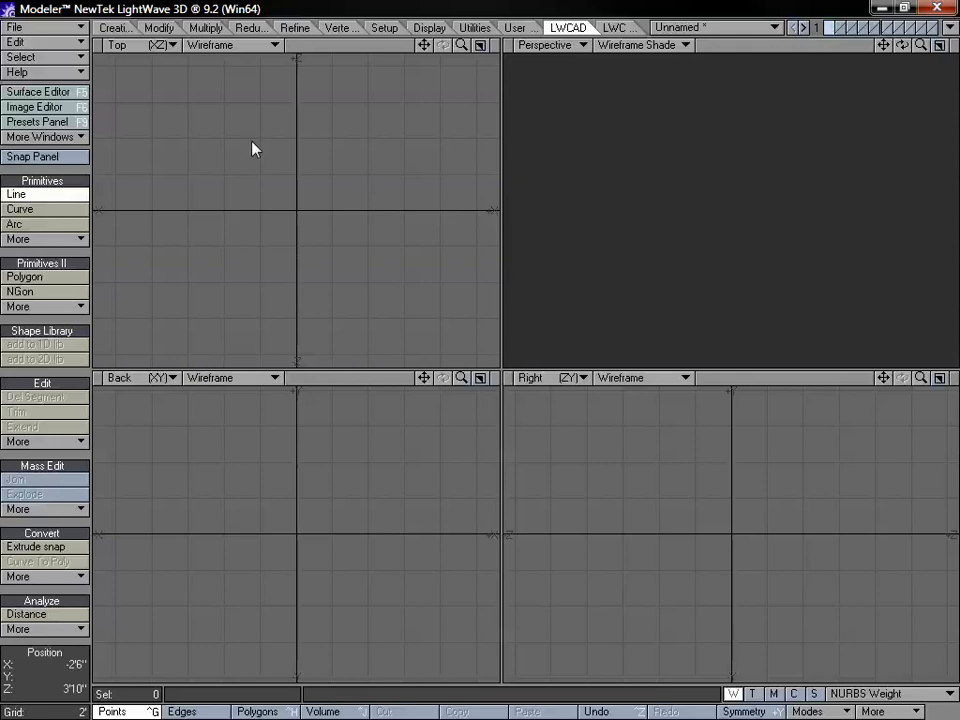
{"action": "left_click", "coordinate": [296, 124]}
{"action": "left_click", "coordinate": [296, 299]}
{"action": "mouse_move", "coordinate": [296, 298]}
{"action": "left_mouse_down"}
{"action": "mouse_move", "coordinate": [302, 185]}
{"action": "mouse_move", "coordinate": [296, 333]}
{"action": "mouse_move", "coordinate": [318, 324]}
{"action": "mouse_move", "coordinate": [306, 324]}
{"action": "mouse_move", "coordinate": [302, 264]}
{"action": "mouse_move", "coordinate": [301, 291]}
{"action": "left_mouse_up"}
{"action": "mouse_move", "coordinate": [425, 45]}
{"action": "left_mouse_down"}
{"action": "mouse_move", "coordinate": [408, 49]}
{"action": "mouse_move", "coordinate": [463, 53]}
{"action": "mouse_move", "coordinate": [434, 58]}
{"action": "left_mouse_up"}
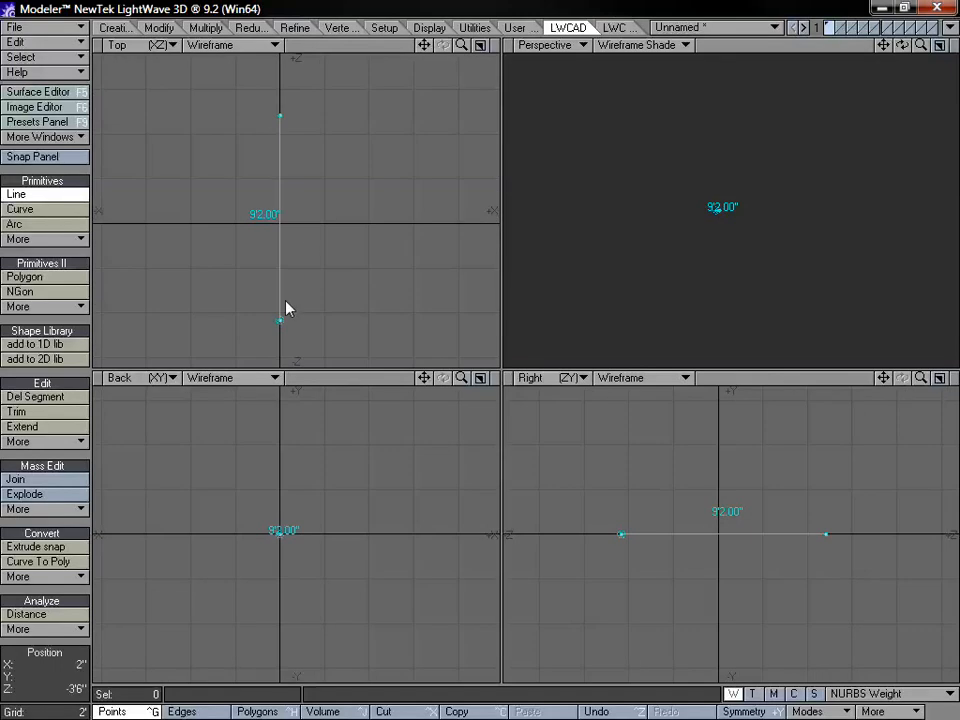
{"action": "mouse_move", "coordinate": [282, 326]}
{"action": "left_mouse_down"}
{"action": "mouse_move", "coordinate": [287, 266]}
{"action": "mouse_move", "coordinate": [294, 343]}
{"action": "mouse_move", "coordinate": [291, 193]}
{"action": "mouse_move", "coordinate": [291, 341]}
{"action": "mouse_move", "coordinate": [285, 226]}
{"action": "mouse_move", "coordinate": [298, 122]}
{"action": "mouse_move", "coordinate": [287, 322]}
{"action": "mouse_move", "coordinate": [339, 118]}
{"action": "mouse_move", "coordinate": [304, 169]}
{"action": "mouse_move", "coordinate": [277, 325]}
{"action": "mouse_move", "coordinate": [278, 306]}
{"action": "left_mouse_up"}
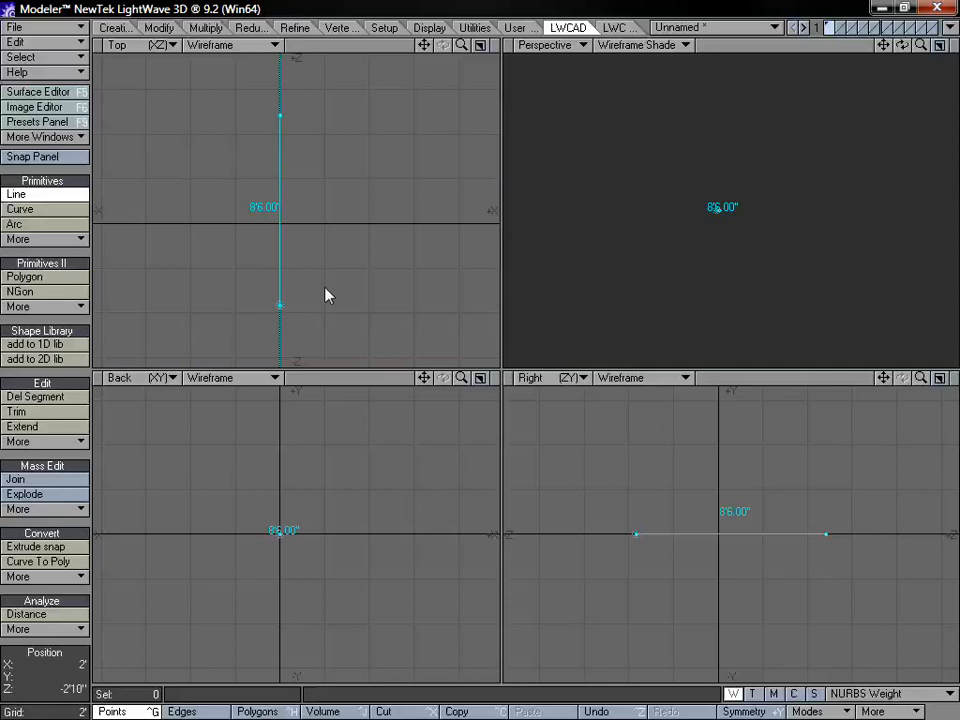
{"action": "key", "text": "space"}
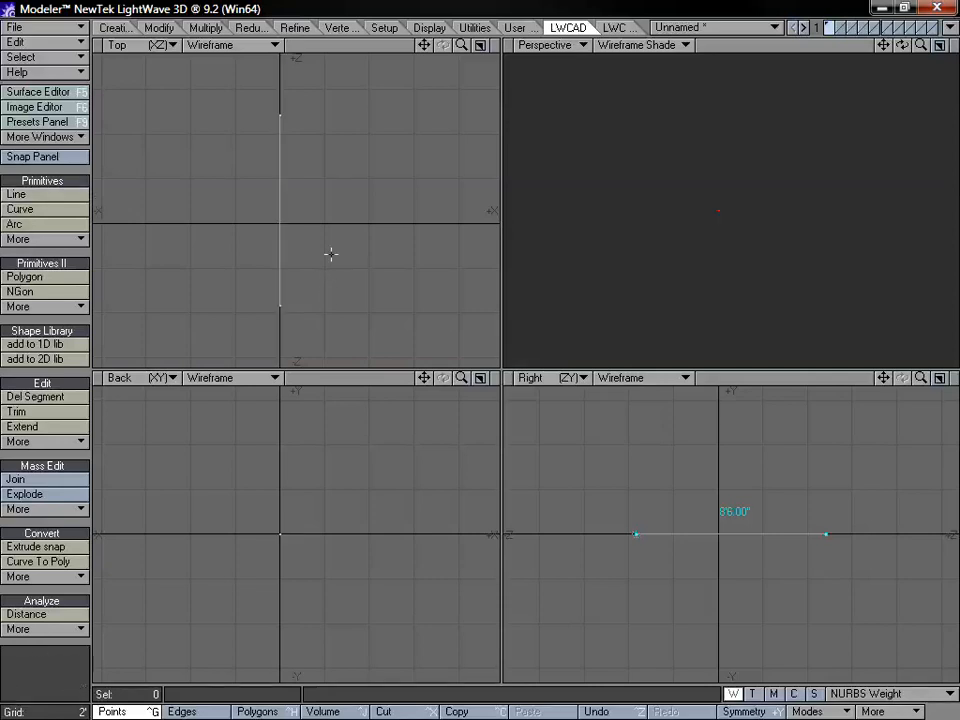
Step: Make the second layer active with the guide line's layer in the background and check the snap settings
{"action": "left_click", "coordinate": [841, 28]}
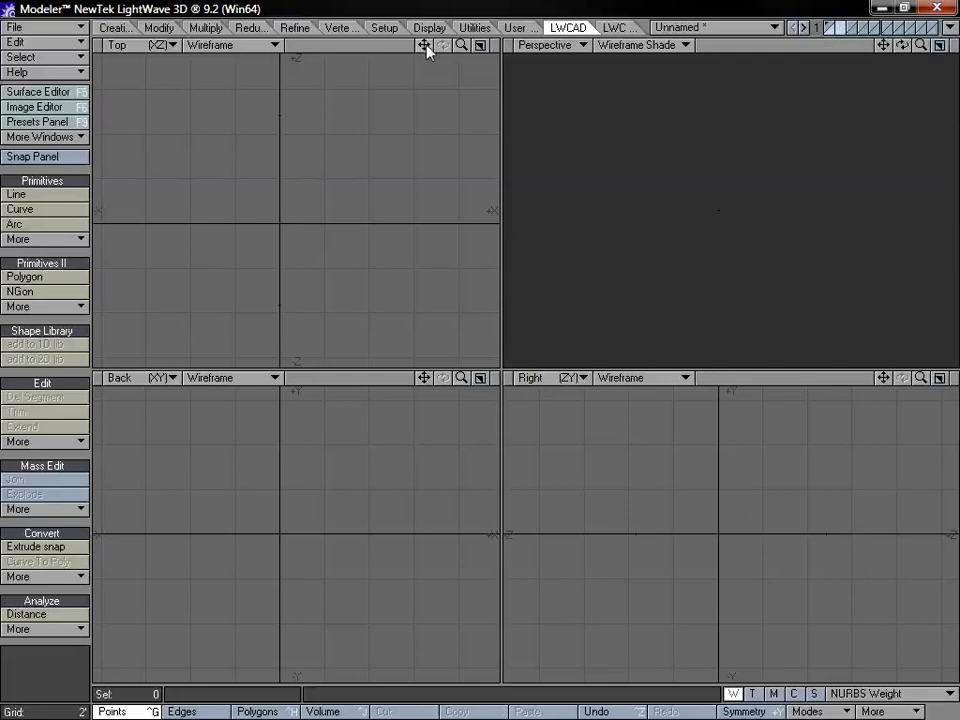
{"action": "mouse_move", "coordinate": [424, 46]}
{"action": "left_mouse_down"}
{"action": "mouse_move", "coordinate": [405, 49]}
{"action": "mouse_move", "coordinate": [480, 45]}
{"action": "mouse_move", "coordinate": [424, 51]}
{"action": "left_mouse_up"}
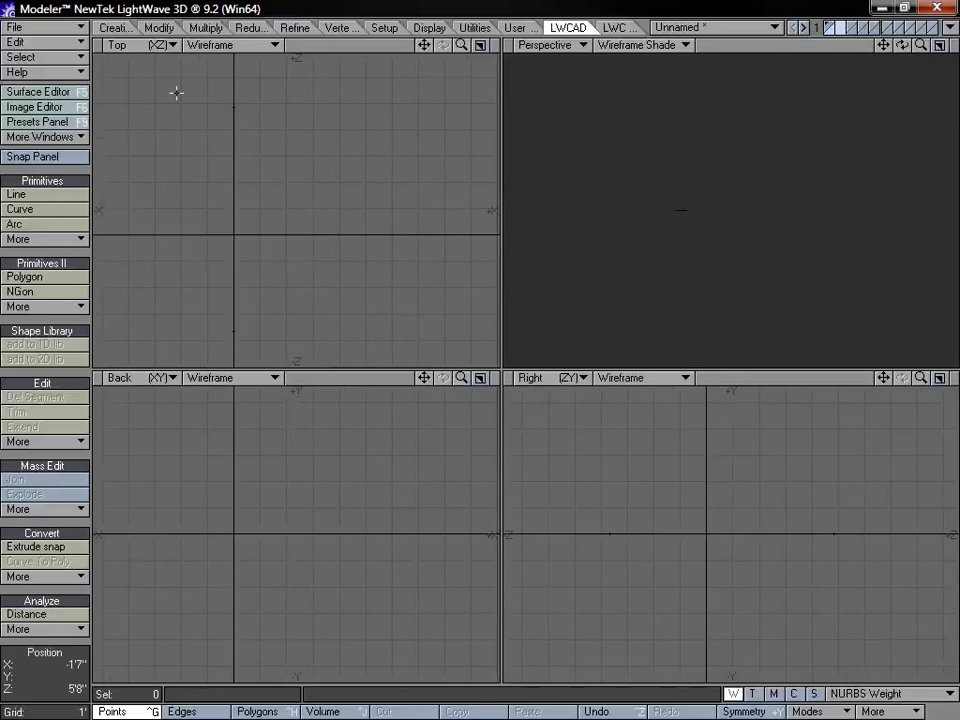
{"action": "left_click", "coordinate": [60, 157]}
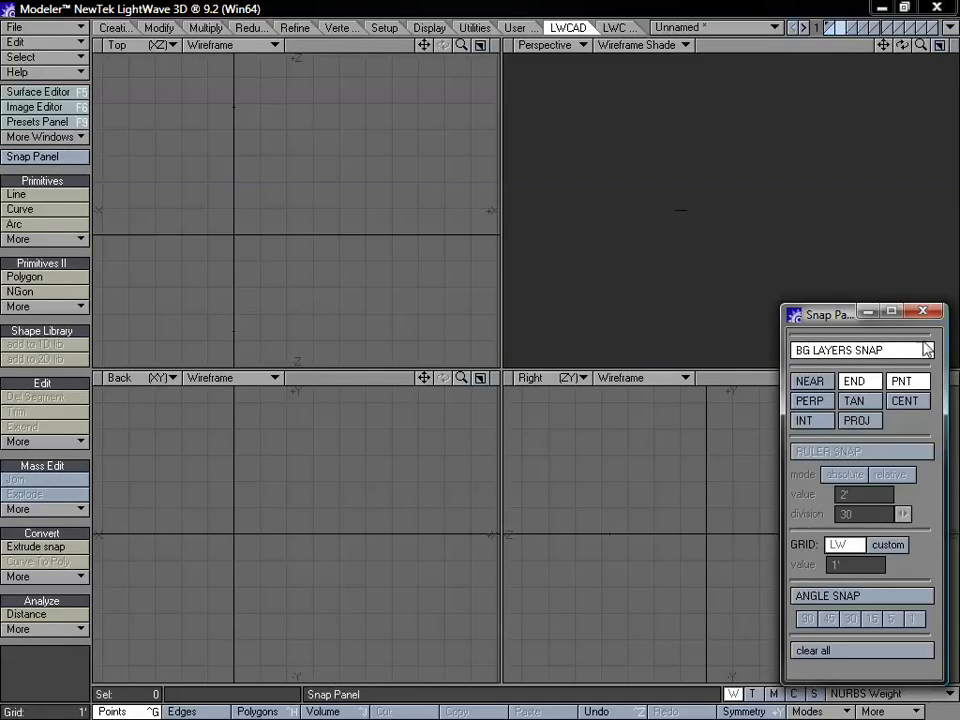
{"action": "left_click", "coordinate": [922, 311]}
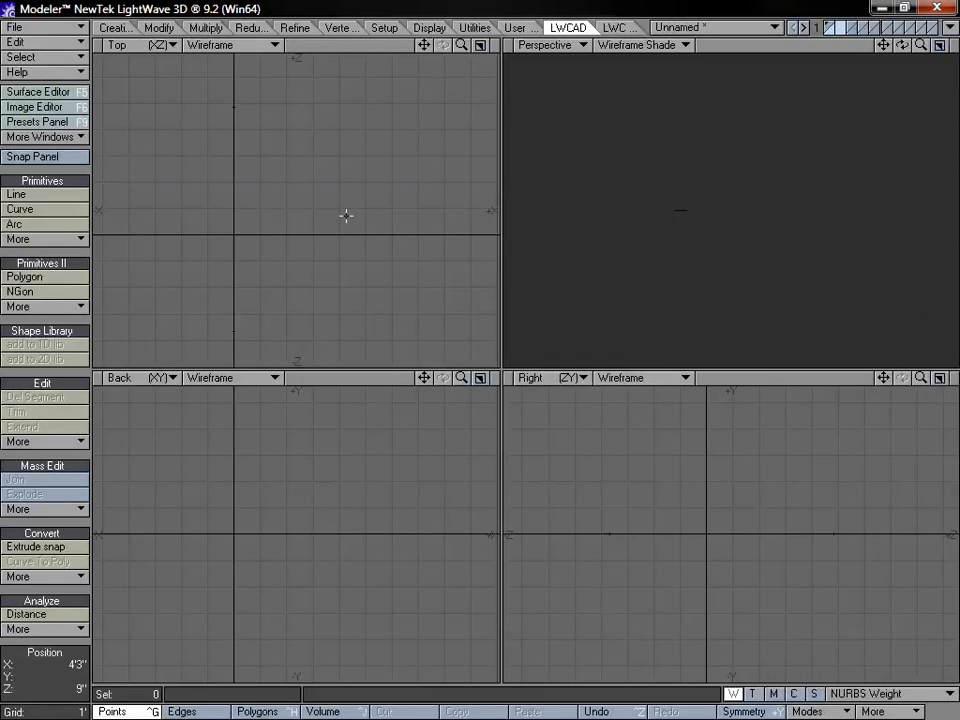
Step: Draw three overlapping circles beside the guide line as one merged outline, with radii of about 1'0.21", 1'5.72" and 1'8.88" from the top down
{"action": "left_click", "coordinate": [47, 241]}
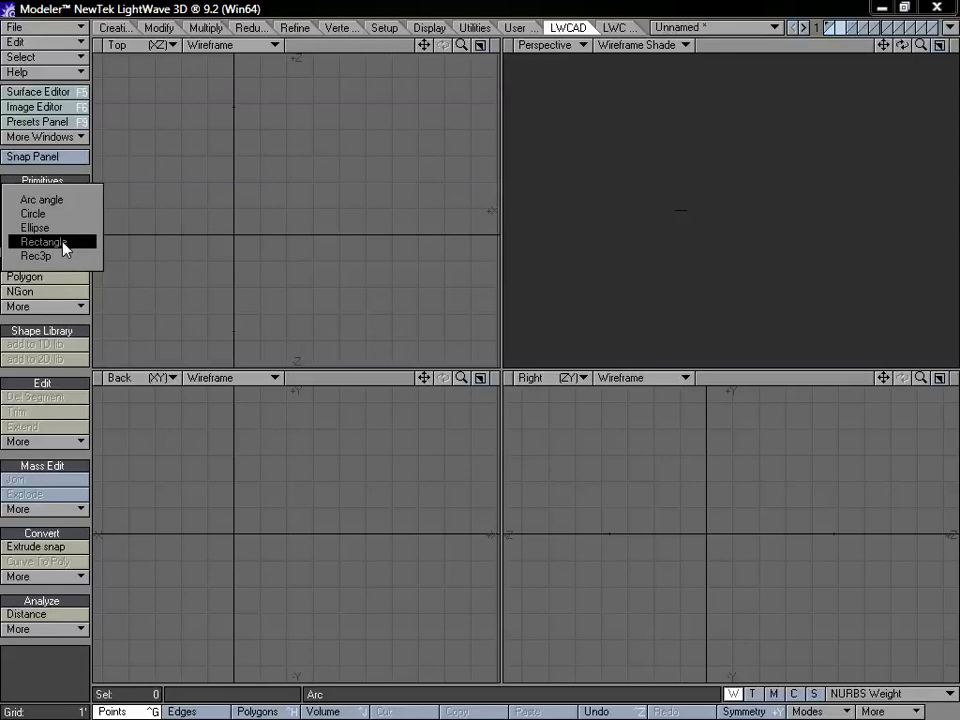
{"action": "left_click", "coordinate": [70, 214]}
{"action": "mouse_move", "coordinate": [269, 145]}
{"action": "left_mouse_down"}
{"action": "mouse_move", "coordinate": [291, 130]}
{"action": "mouse_move", "coordinate": [297, 138]}
{"action": "mouse_move", "coordinate": [280, 131]}
{"action": "mouse_move", "coordinate": [282, 142]}
{"action": "left_mouse_up"}
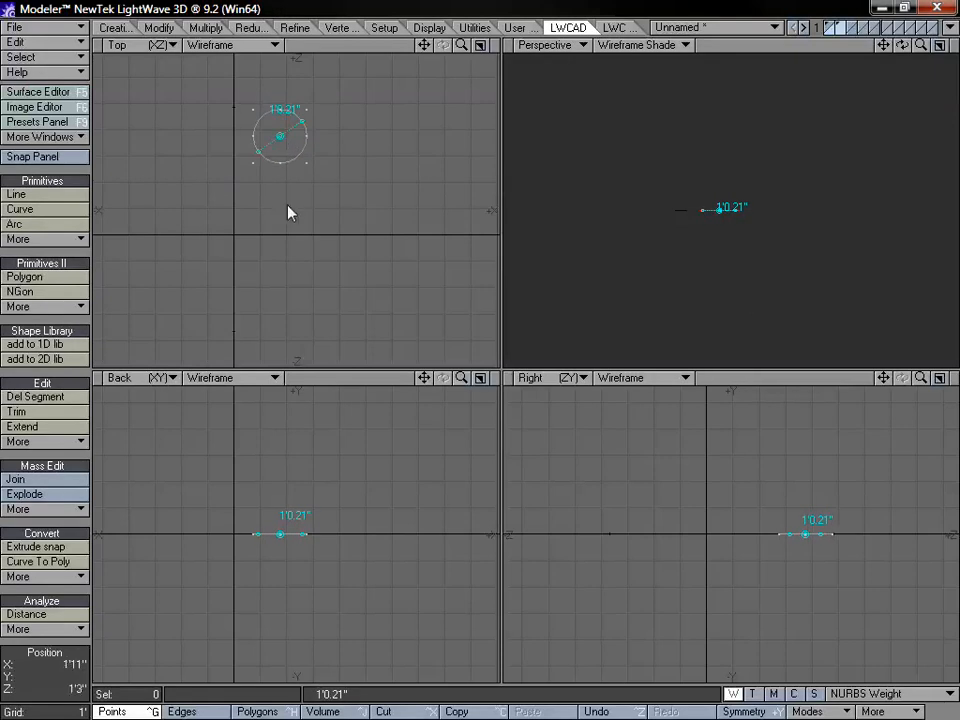
{"action": "mouse_move", "coordinate": [293, 207]}
{"action": "left_mouse_down"}
{"action": "mouse_move", "coordinate": [318, 256]}
{"action": "mouse_move", "coordinate": [298, 183]}
{"action": "mouse_move", "coordinate": [298, 197]}
{"action": "mouse_move", "coordinate": [345, 242]}
{"action": "mouse_move", "coordinate": [297, 194]}
{"action": "mouse_move", "coordinate": [278, 200]}
{"action": "left_mouse_up"}
{"action": "left_click_drag", "start_coordinate": [244, 241], "coordinate": [268, 197]}
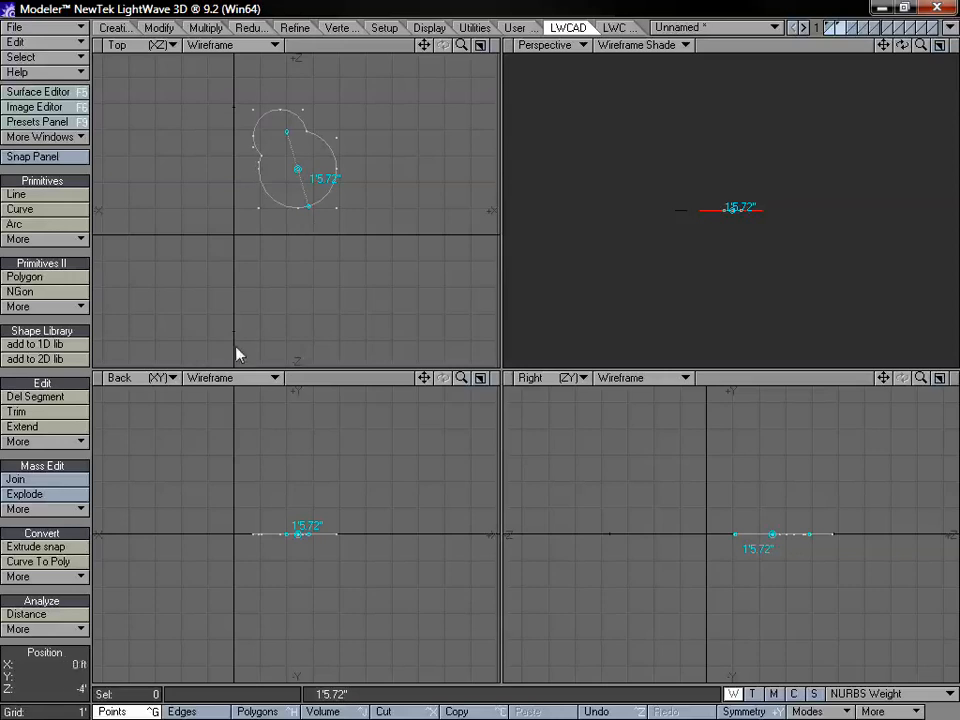
{"action": "left_click_drag", "start_coordinate": [291, 241], "coordinate": [308, 219]}
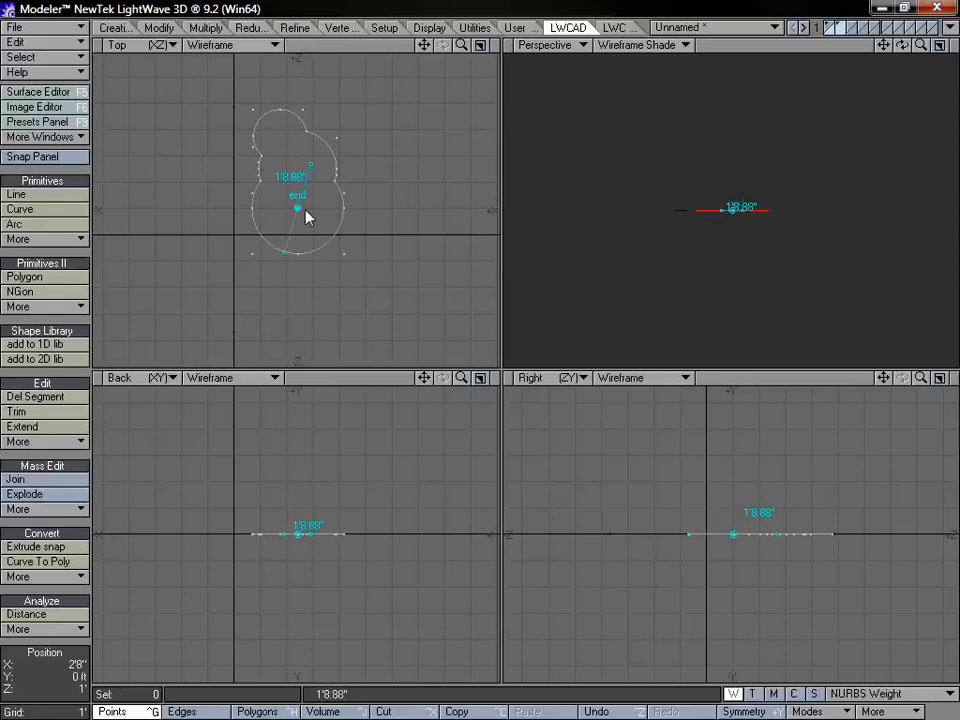
Step: Draw a line about 1'8.40" straight down from the lowest circle, continuing diagonally to the guide line's lower end
{"action": "left_click", "coordinate": [45, 194]}
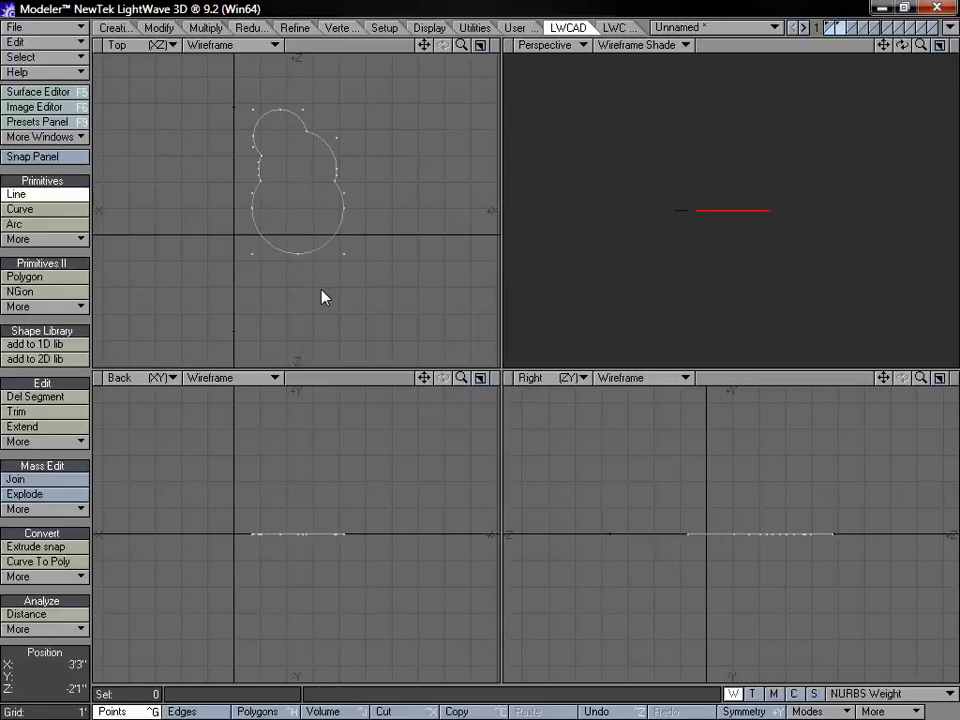
{"action": "mouse_move", "coordinate": [300, 262]}
{"action": "left_mouse_down"}
{"action": "mouse_move", "coordinate": [296, 314]}
{"action": "mouse_move", "coordinate": [303, 305]}
{"action": "left_mouse_up"}
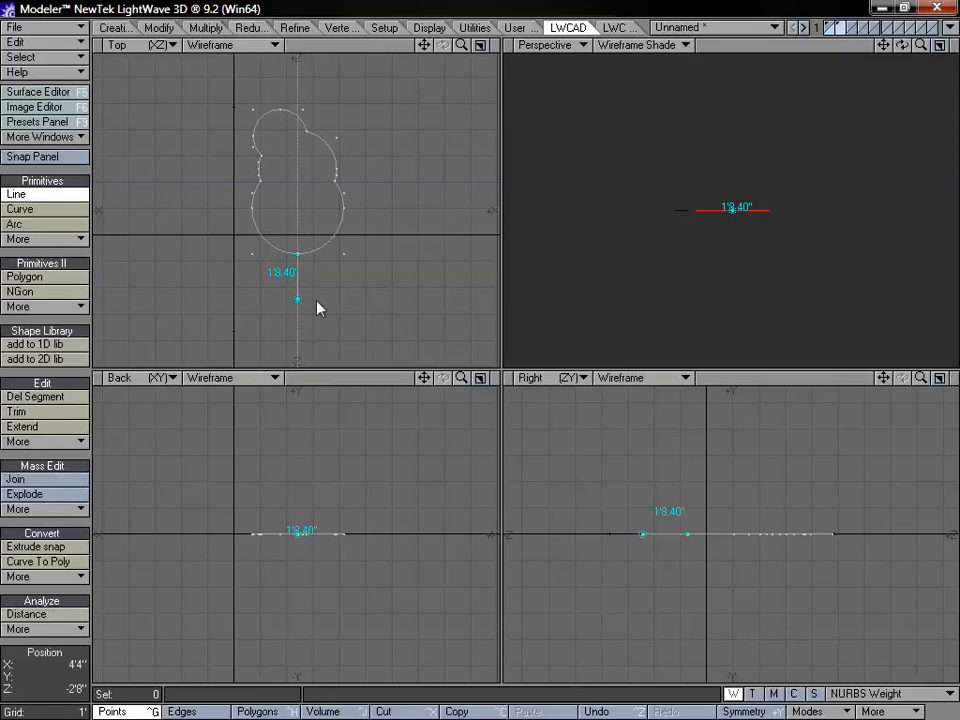
{"action": "left_click_drag", "start_coordinate": [281, 337], "coordinate": [241, 338]}
{"action": "key", "text": "space"}
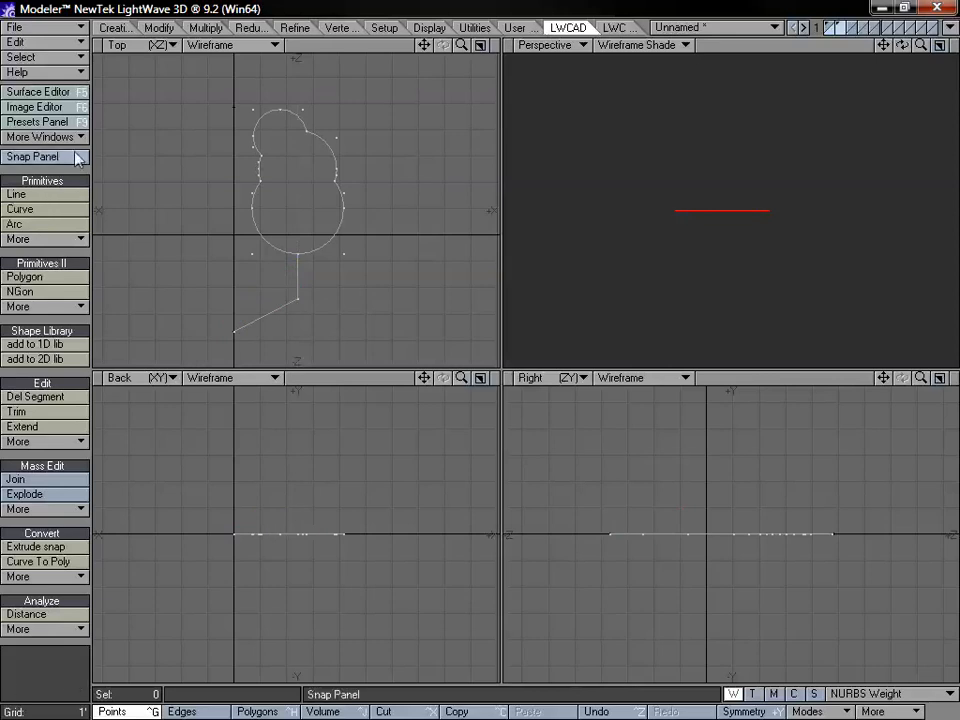
Step: Draw a line about 1'9.01" long from the top of the smallest circle to the guide line's upper end
{"action": "left_click", "coordinate": [45, 200]}
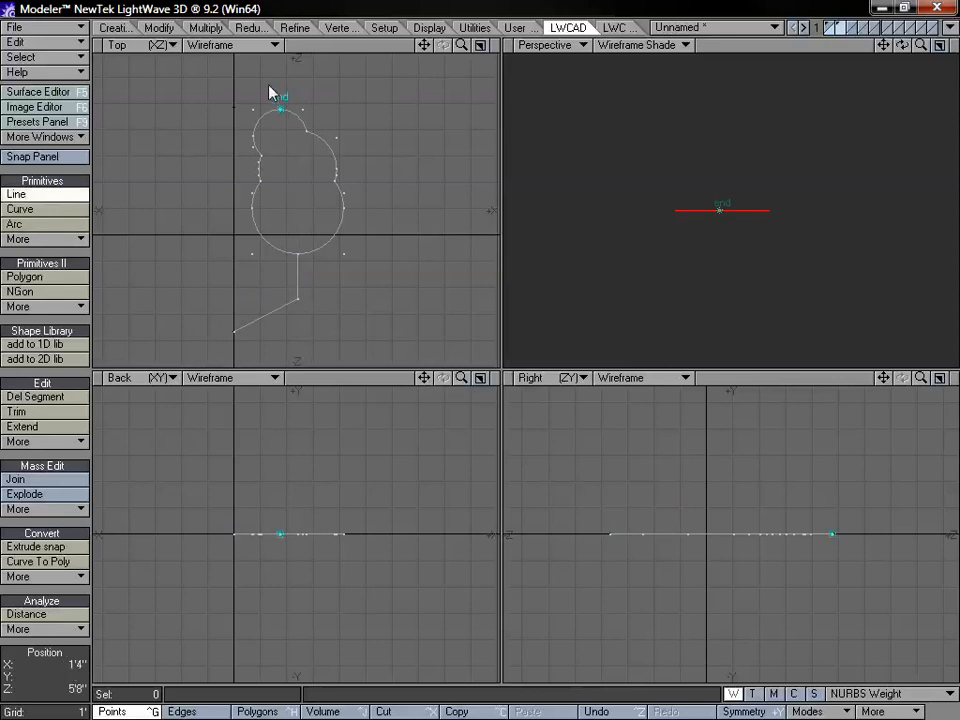
{"action": "left_click_drag", "start_coordinate": [258, 94], "coordinate": [234, 107]}
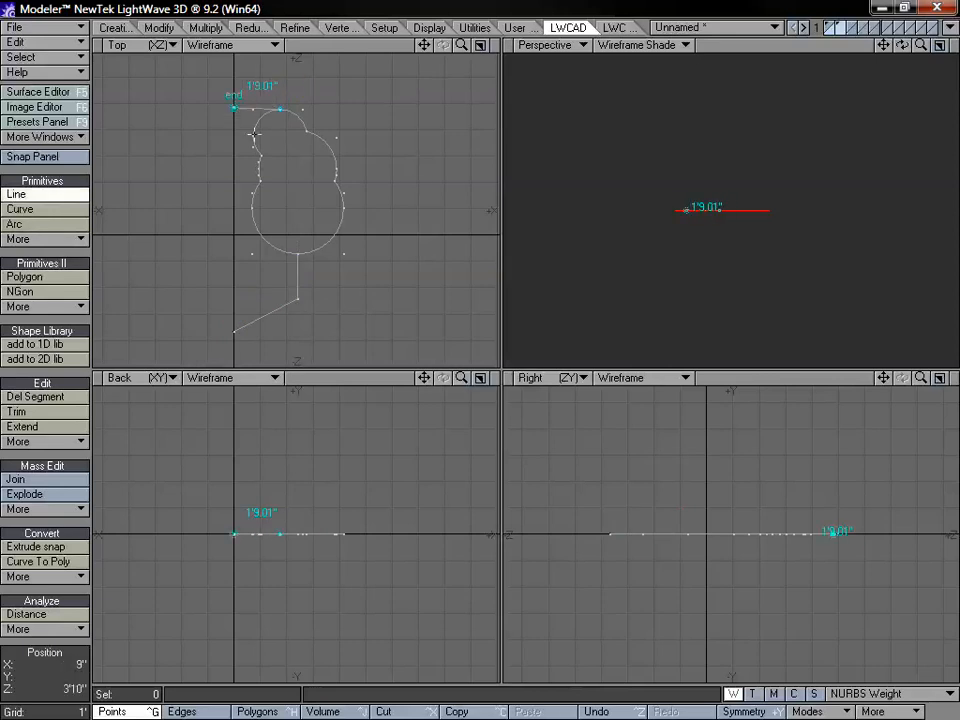
{"action": "key", "text": "space"}
Step: Trim away the circle arcs facing the guide line, leaving only the outer side of the profile
{"action": "mouse_move", "coordinate": [424, 45]}
{"action": "left_mouse_down"}
{"action": "mouse_move", "coordinate": [470, 48]}
{"action": "mouse_move", "coordinate": [423, 50]}
{"action": "left_mouse_up"}
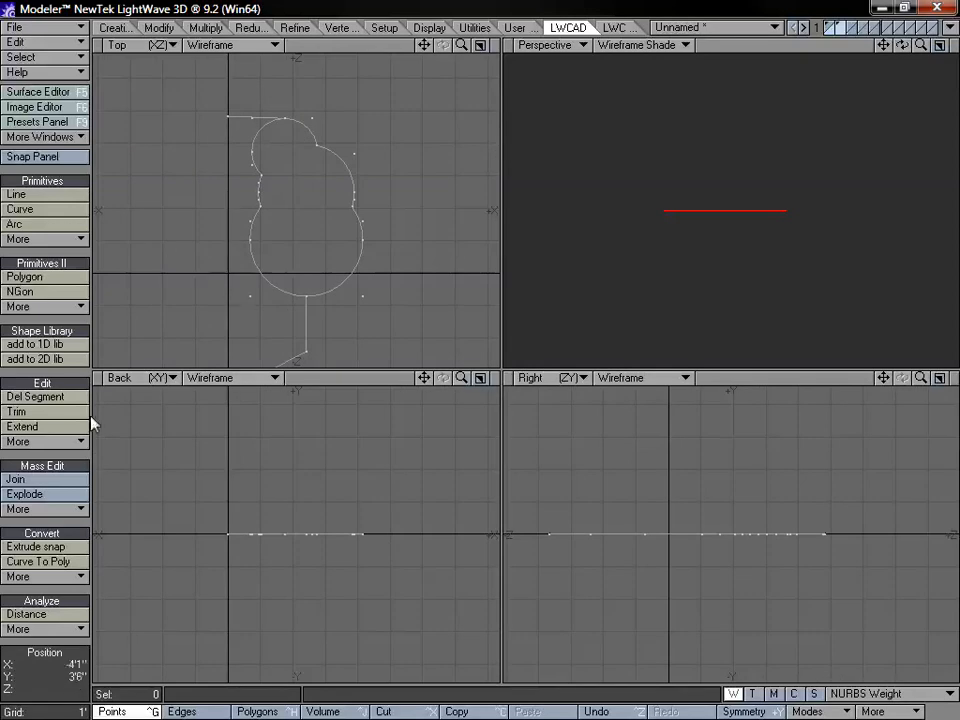
{"action": "left_click", "coordinate": [35, 412]}
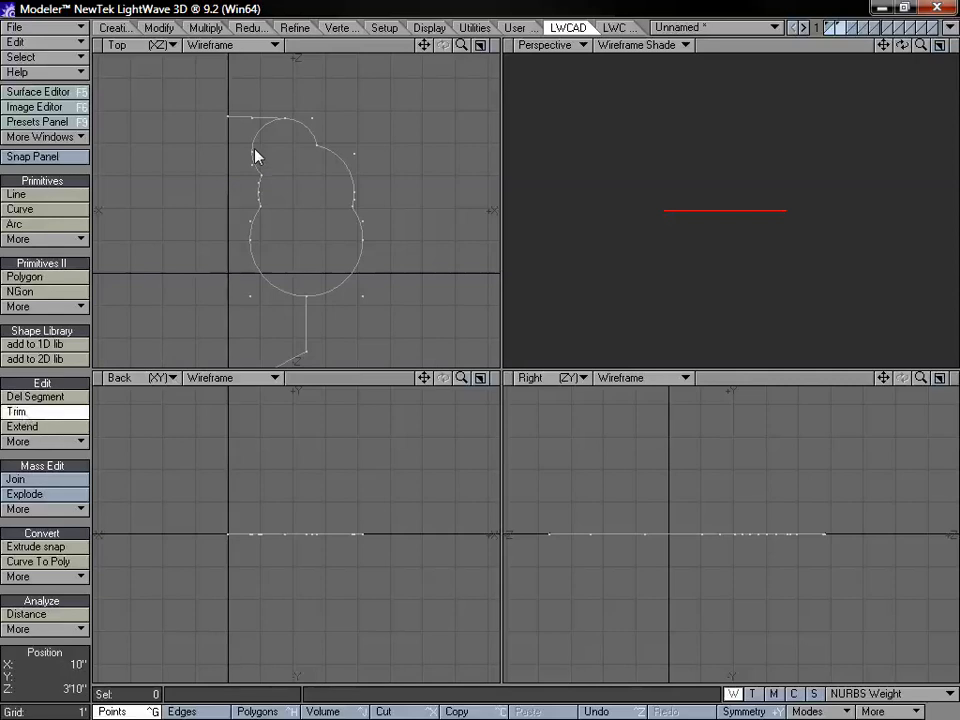
{"action": "left_click", "coordinate": [259, 181]}
{"action": "left_click", "coordinate": [258, 229]}
{"action": "left_click", "coordinate": [260, 186]}
{"action": "left_click", "coordinate": [50, 417]}
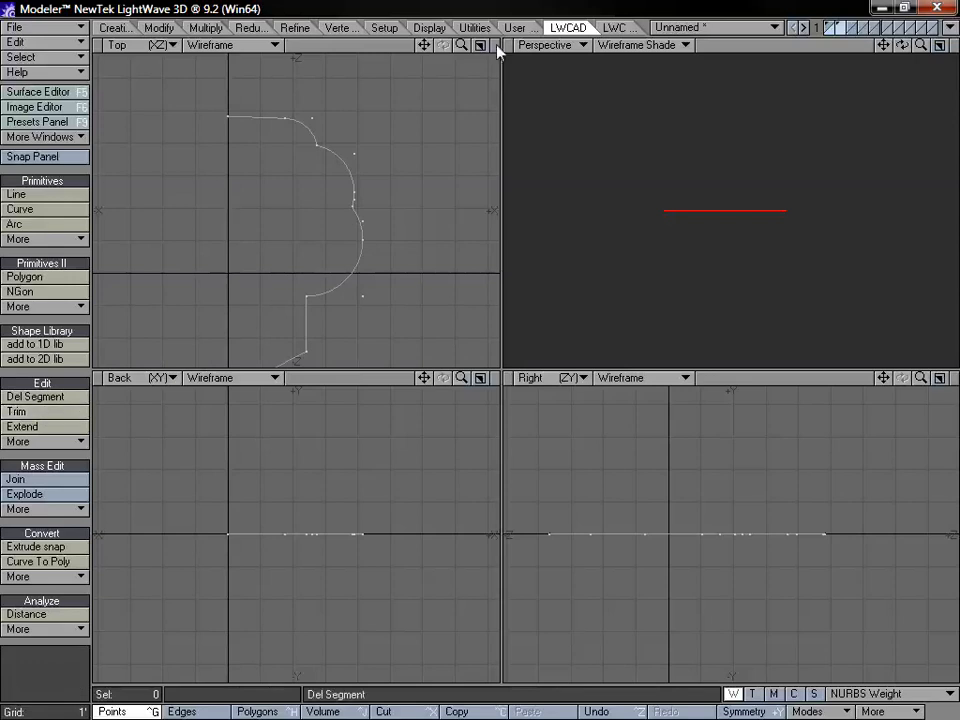
Step: Join the lines and arcs of the profile into one continuous curve
{"action": "left_click_drag", "start_coordinate": [462, 47], "coordinate": [412, 20]}
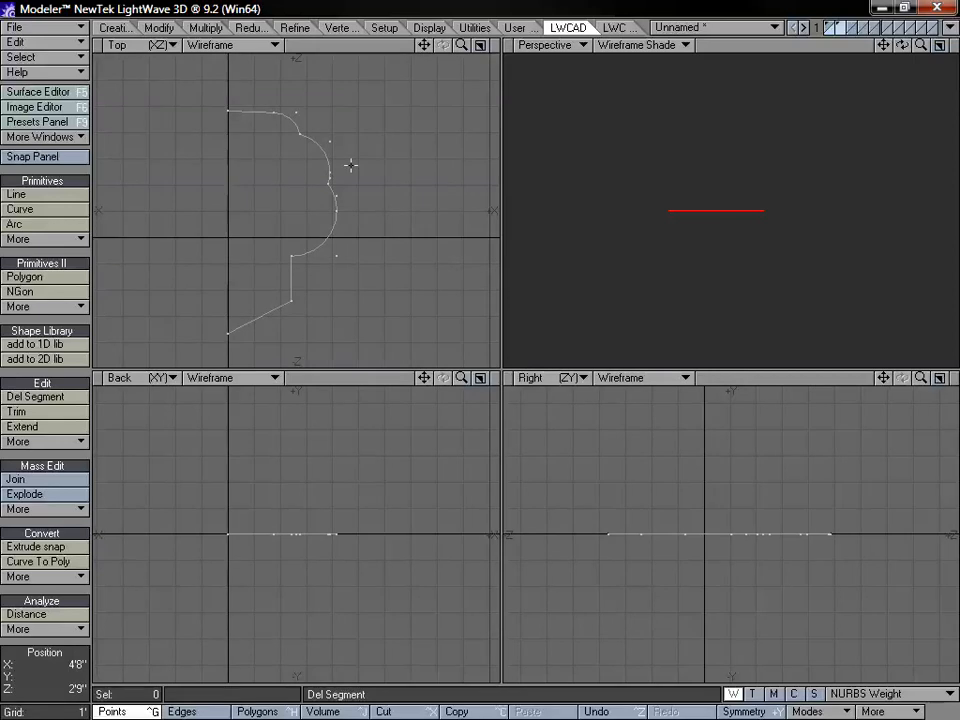
{"action": "left_click", "coordinate": [30, 481]}
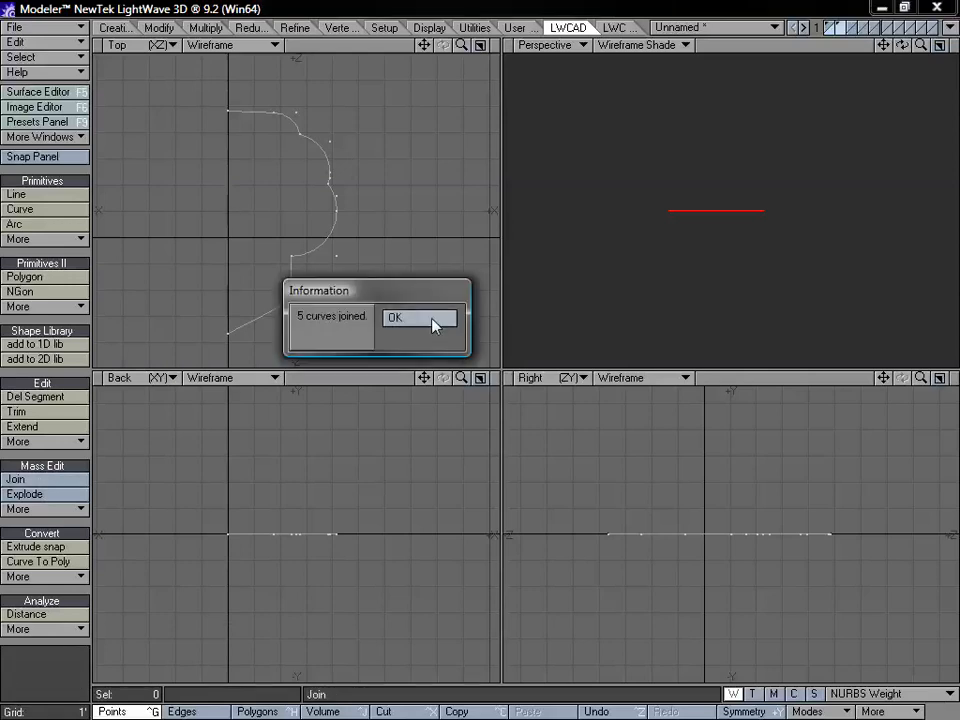
{"action": "left_click", "coordinate": [433, 320]}
Step: Select the joined profile in polygon mode to check that it is a single curve, and clear the selection
{"action": "key", "text": "space"}
{"action": "key", "text": "space"}
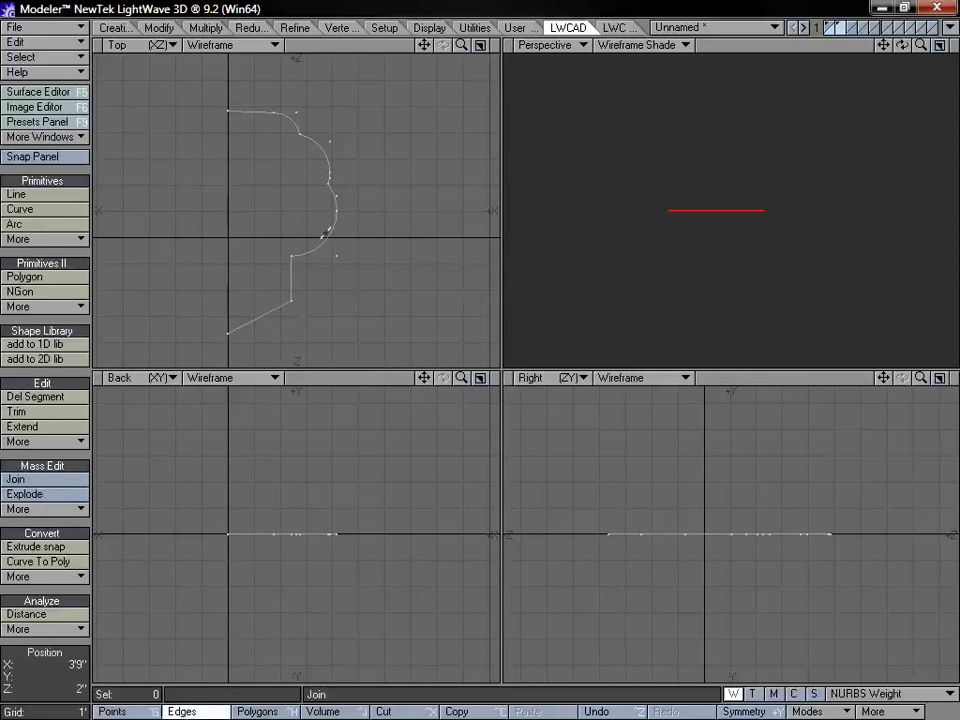
{"action": "left_click", "coordinate": [325, 233]}
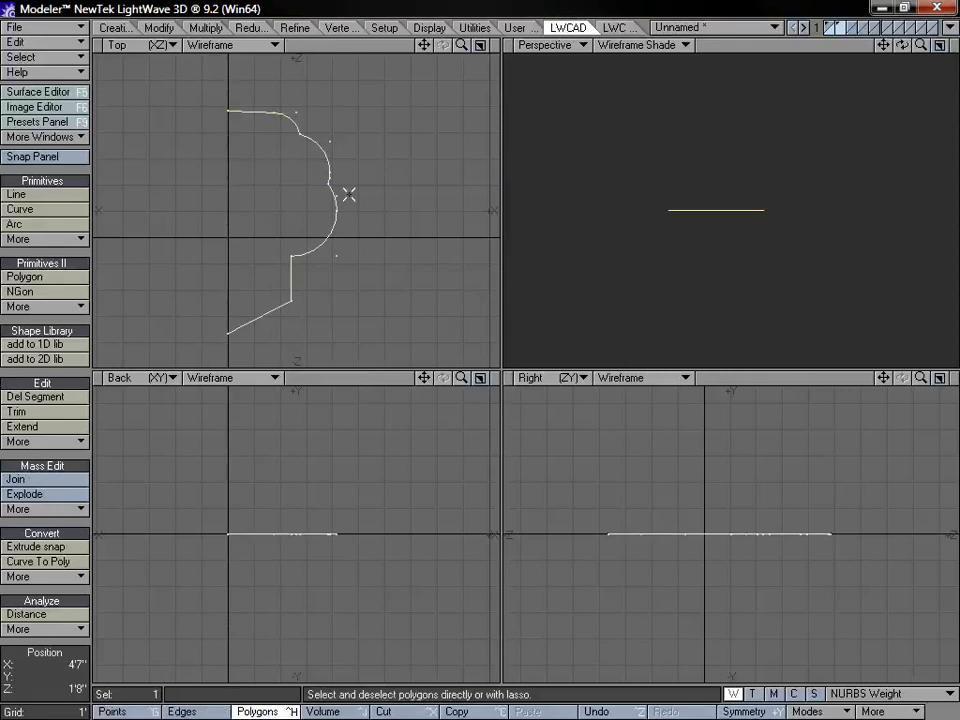
{"action": "mouse_move", "coordinate": [349, 86]}
{"action": "right_mouse_down"}
{"action": "mouse_move", "coordinate": [333, 470]}
{"action": "mouse_move", "coordinate": [362, 66]}
{"action": "right_mouse_up"}
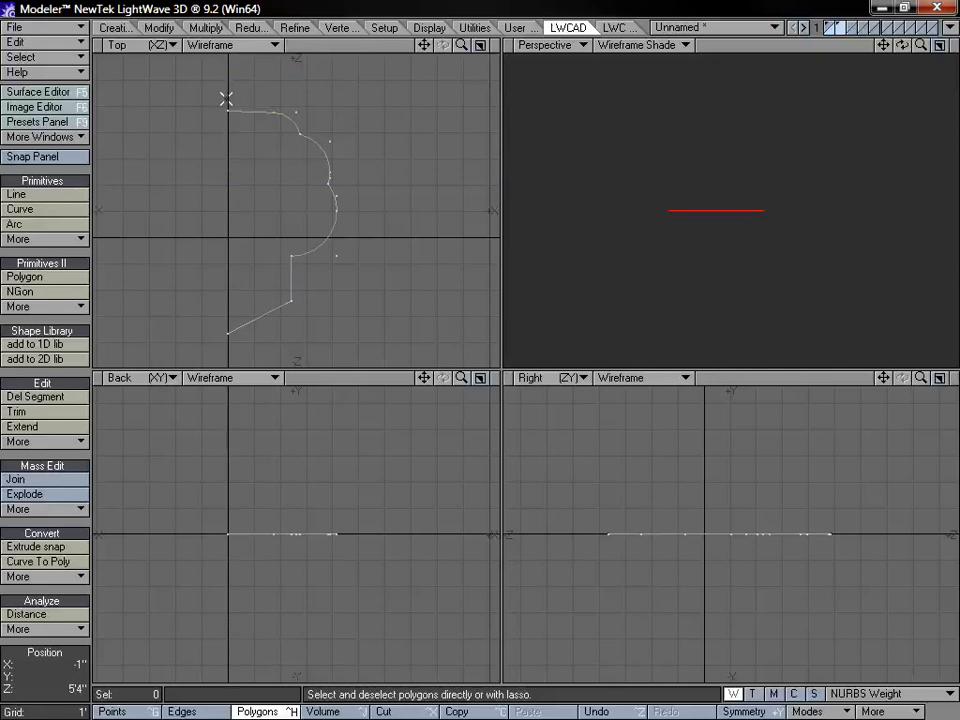
{"action": "mouse_move", "coordinate": [230, 101]}
{"action": "left_mouse_down"}
{"action": "mouse_move", "coordinate": [233, 125]}
{"action": "mouse_move", "coordinate": [261, 124]}
{"action": "mouse_move", "coordinate": [285, 105]}
{"action": "mouse_move", "coordinate": [300, 127]}
{"action": "left_mouse_up"}
{"action": "mouse_move", "coordinate": [397, 118]}
{"action": "right_mouse_down"}
{"action": "mouse_move", "coordinate": [452, 165]}
{"action": "mouse_move", "coordinate": [398, 112]}
{"action": "right_mouse_up"}
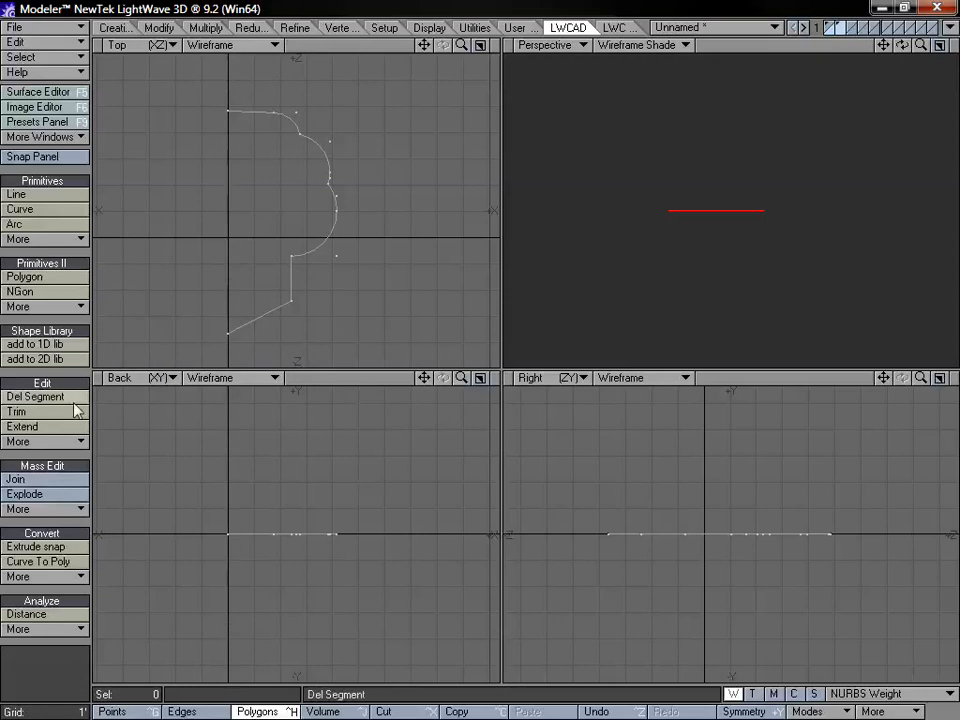
Step: Open the 1D shape library for the profile and create a new library named Custom
{"action": "left_click_drag", "start_coordinate": [424, 50], "coordinate": [445, 51]}
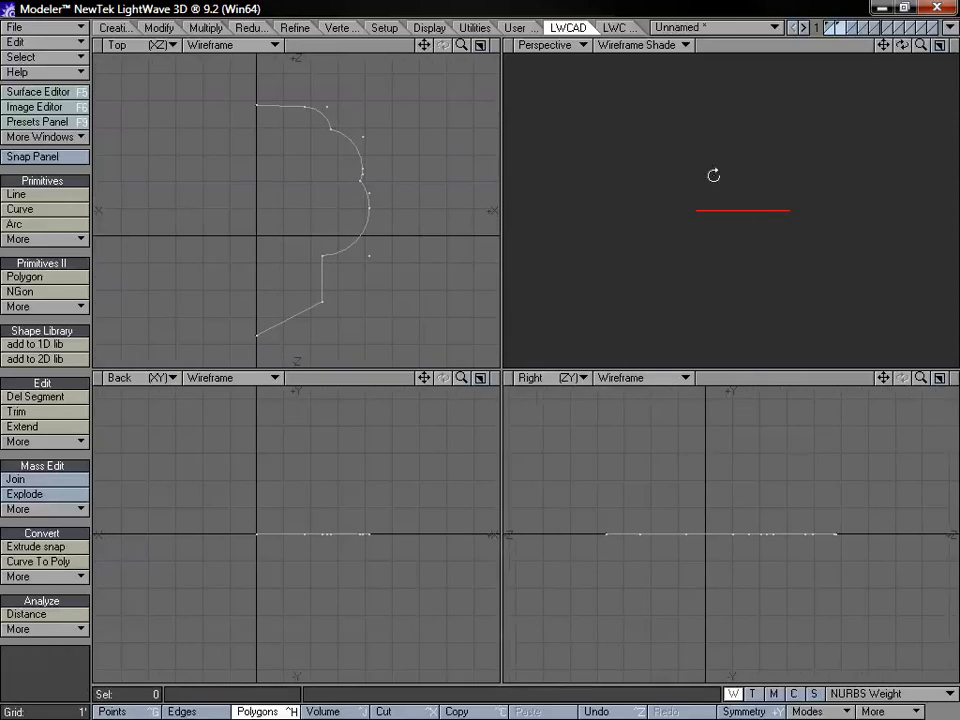
{"action": "left_click_drag", "start_coordinate": [713, 176], "coordinate": [785, 268], "text": "alt"}
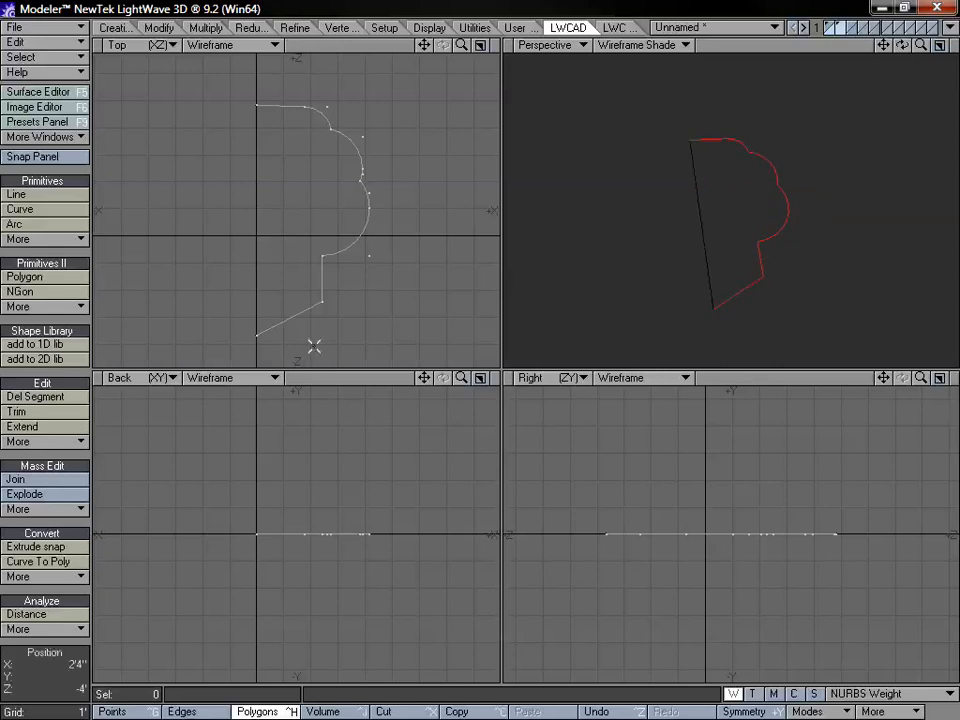
{"action": "left_click", "coordinate": [55, 345]}
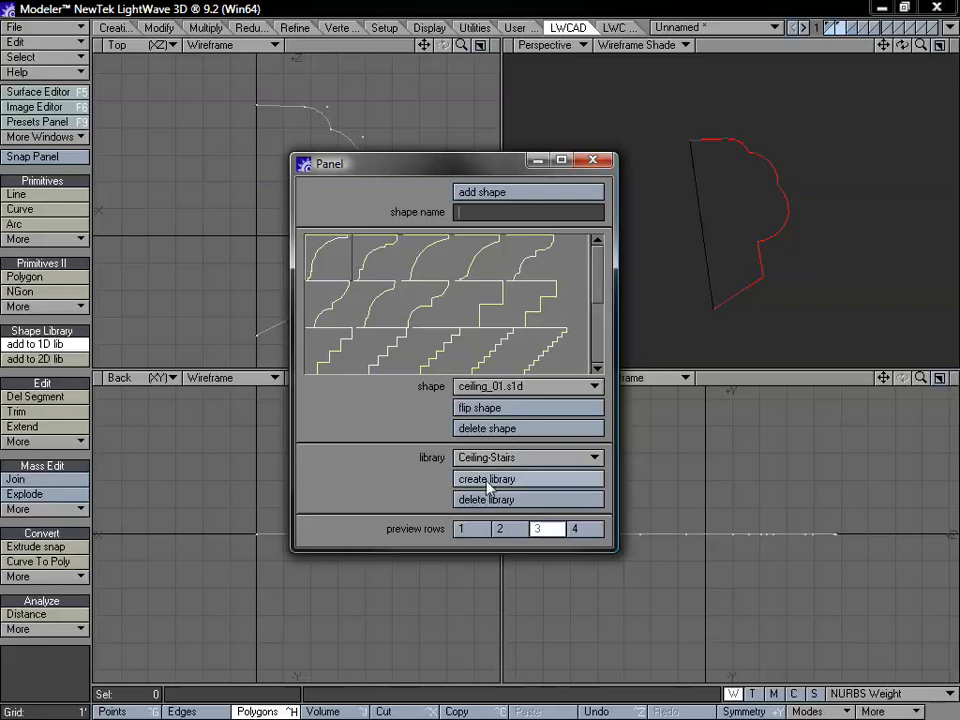
{"action": "left_click", "coordinate": [485, 458]}
{"action": "left_click", "coordinate": [488, 482]}
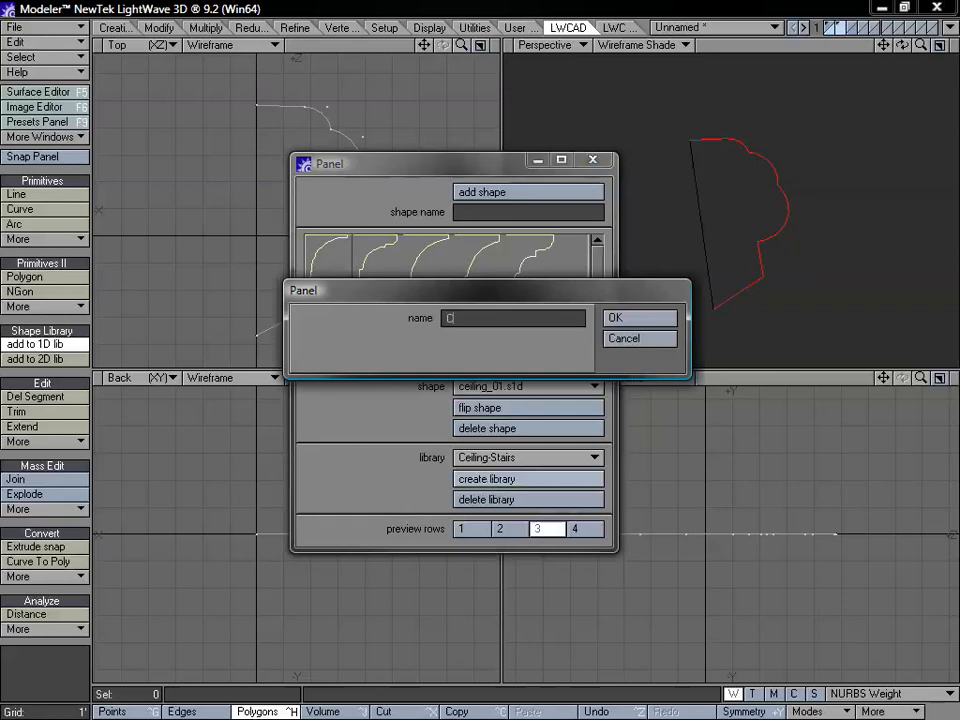
{"action": "type", "text": "Custom"}
{"action": "key", "text": "Return"}
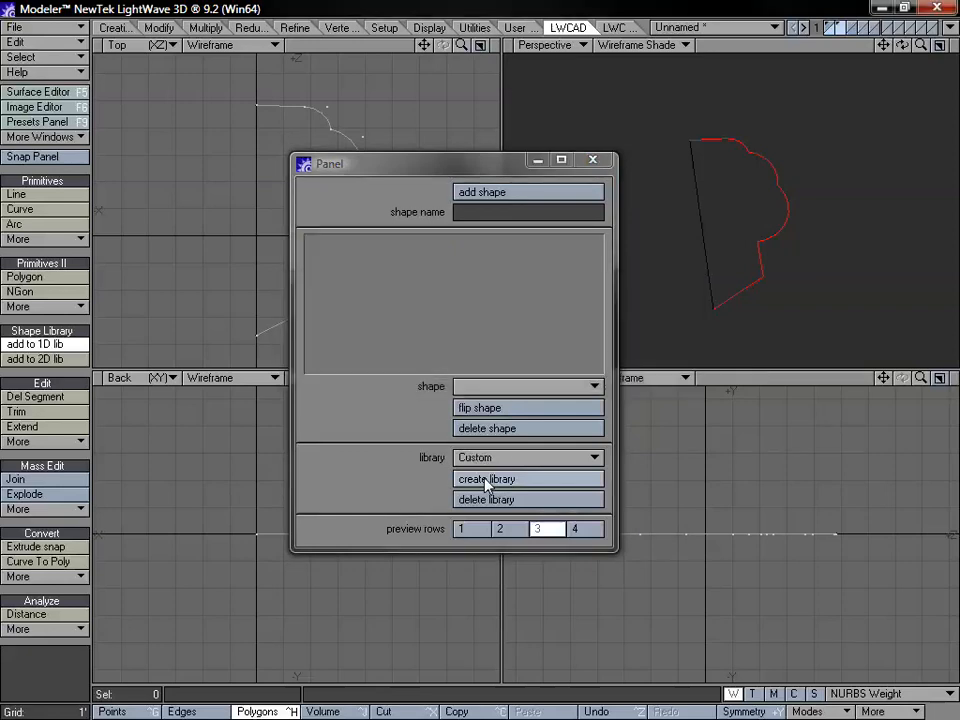
Step: Add the profile to the Custom library as a shape named Custom_01
{"action": "left_click", "coordinate": [480, 215]}
{"action": "left_click_drag", "start_coordinate": [452, 170], "coordinate": [530, 157]}
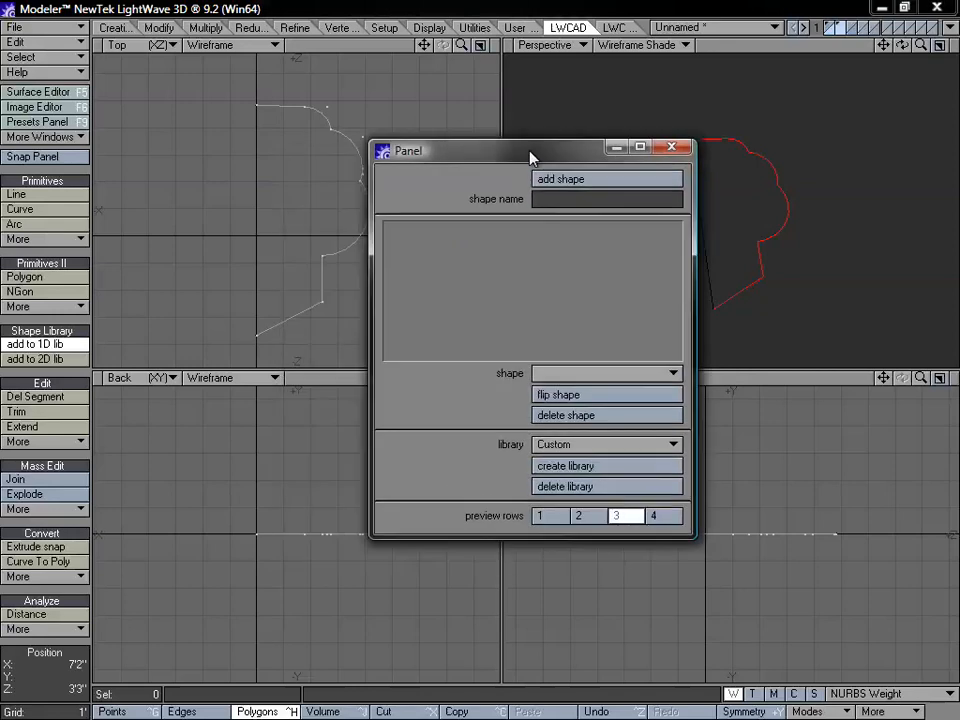
{"action": "type", "text": "ustom_01"}
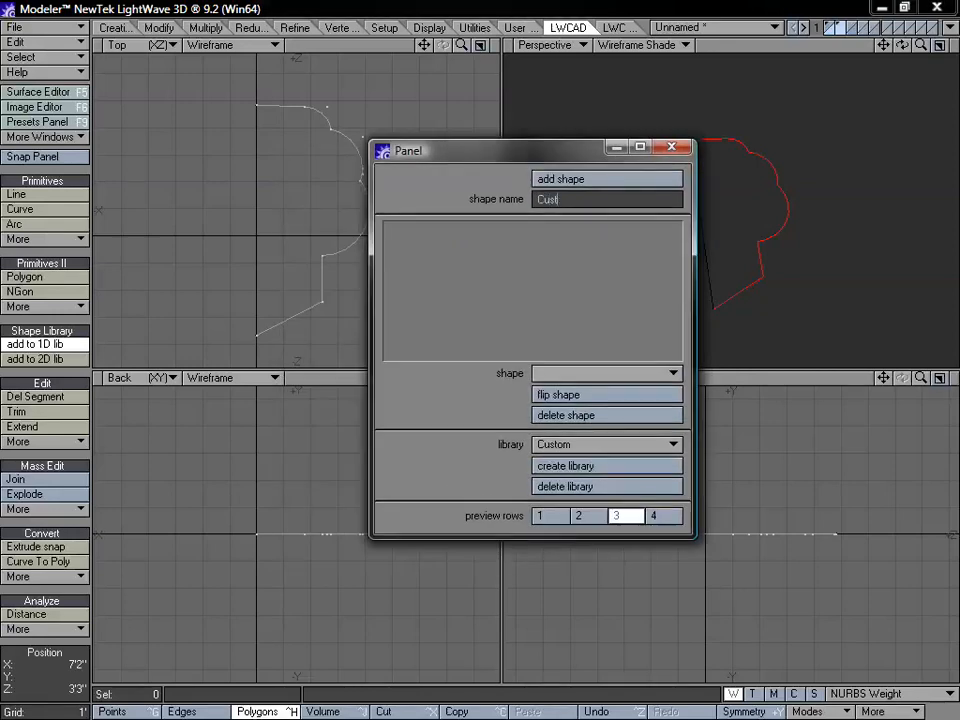
{"action": "left_click", "coordinate": [566, 182]}
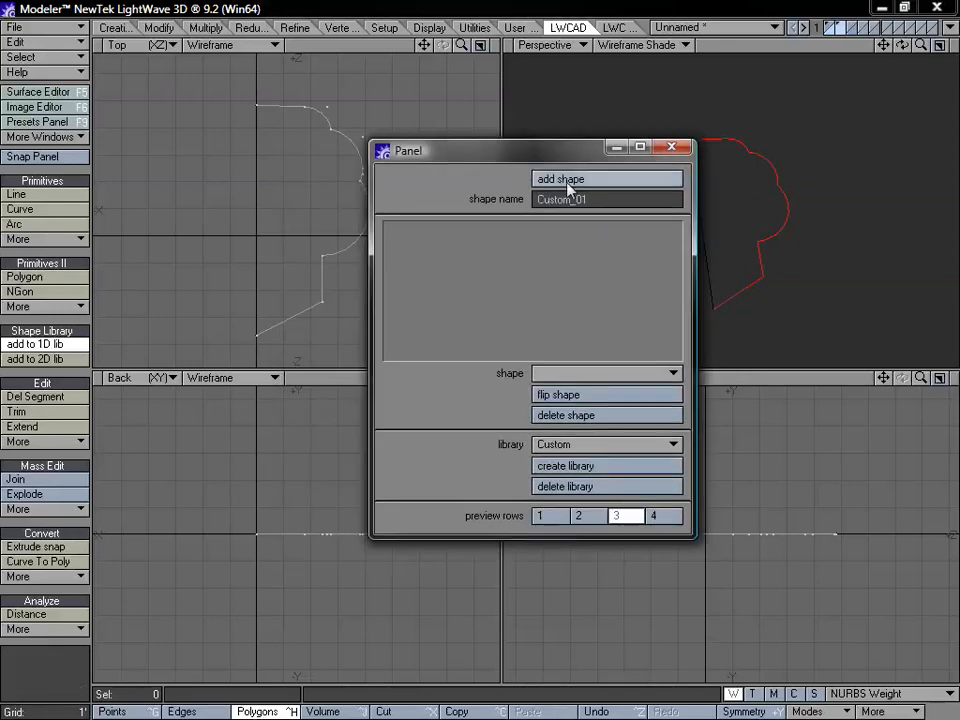
{"action": "left_click_drag", "start_coordinate": [470, 156], "coordinate": [511, 145]}
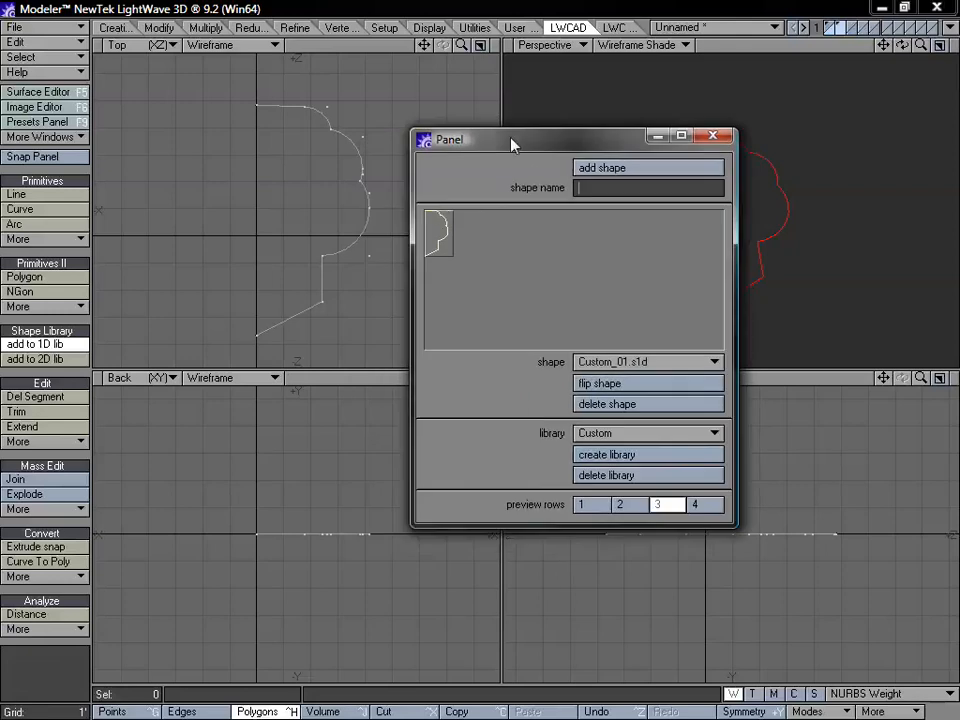
Step: Set the shape preview to one row, try flipping the Custom_01 shape back and forth, and close the shape library
{"action": "left_click", "coordinate": [602, 504]}
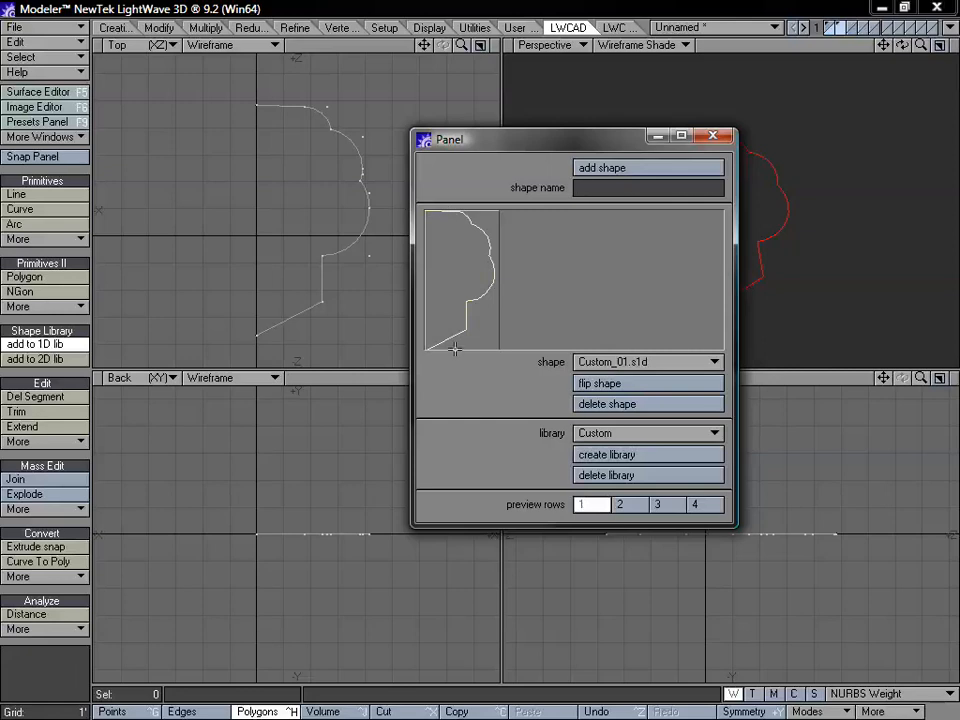
{"action": "left_click_drag", "start_coordinate": [538, 140], "coordinate": [514, 121]}
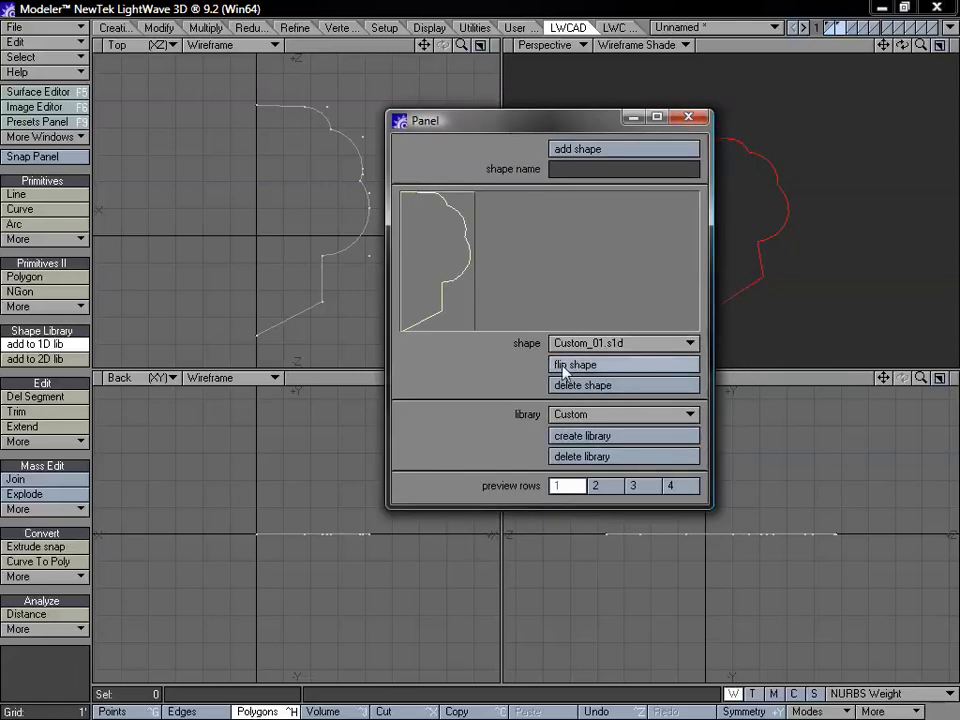
{"action": "left_click", "coordinate": [589, 371]}
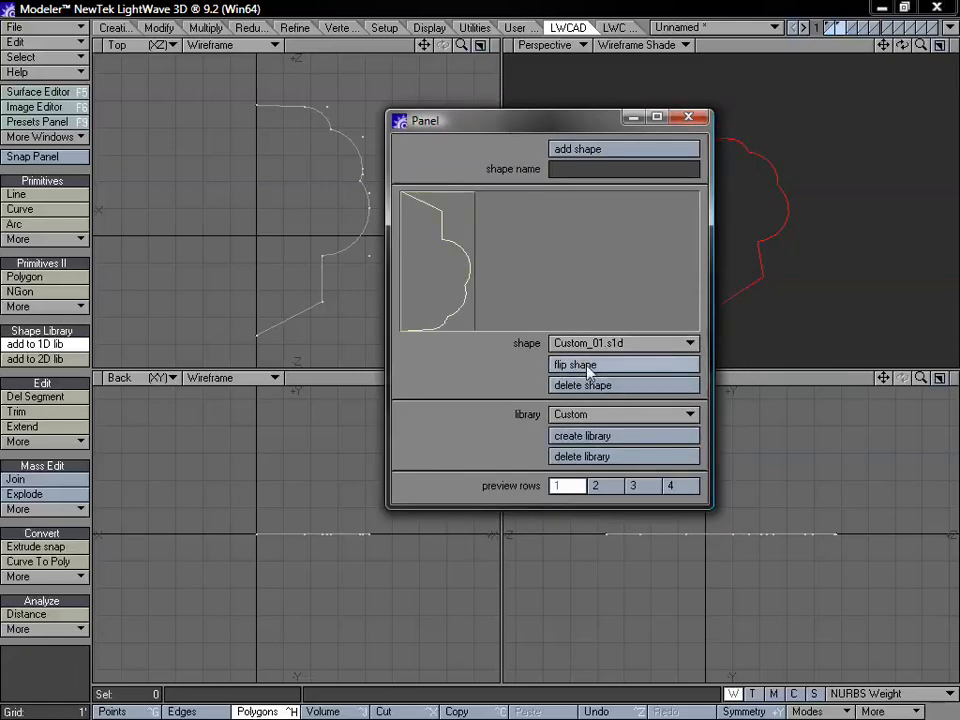
{"action": "left_click", "coordinate": [589, 371]}
{"action": "left_click", "coordinate": [589, 371]}
{"action": "left_click", "coordinate": [589, 371]}
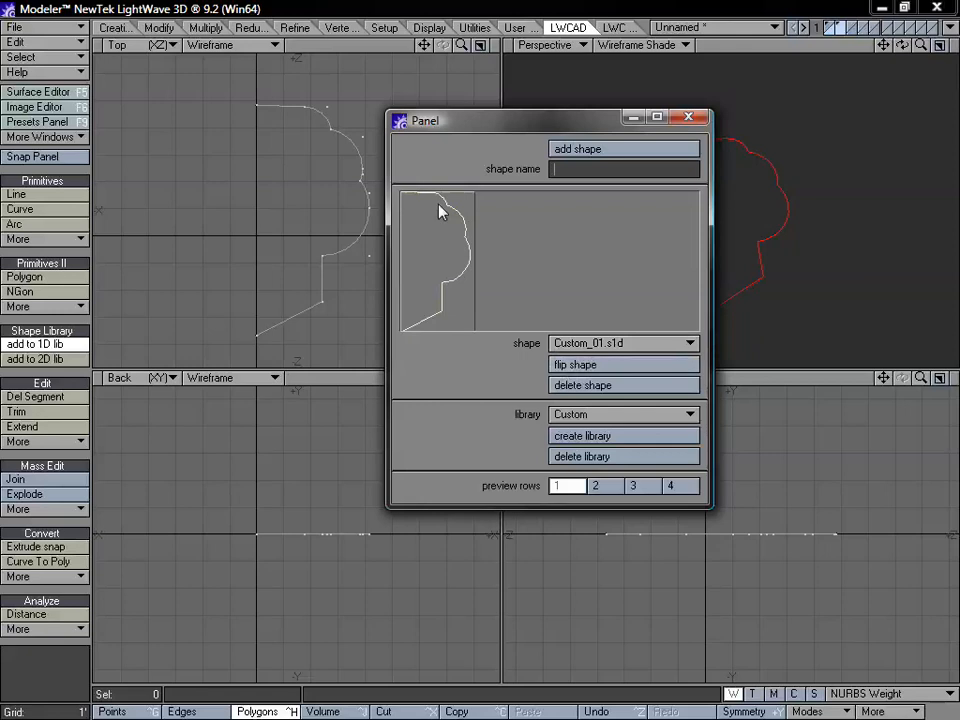
{"action": "left_click_drag", "start_coordinate": [541, 113], "coordinate": [535, 97]}
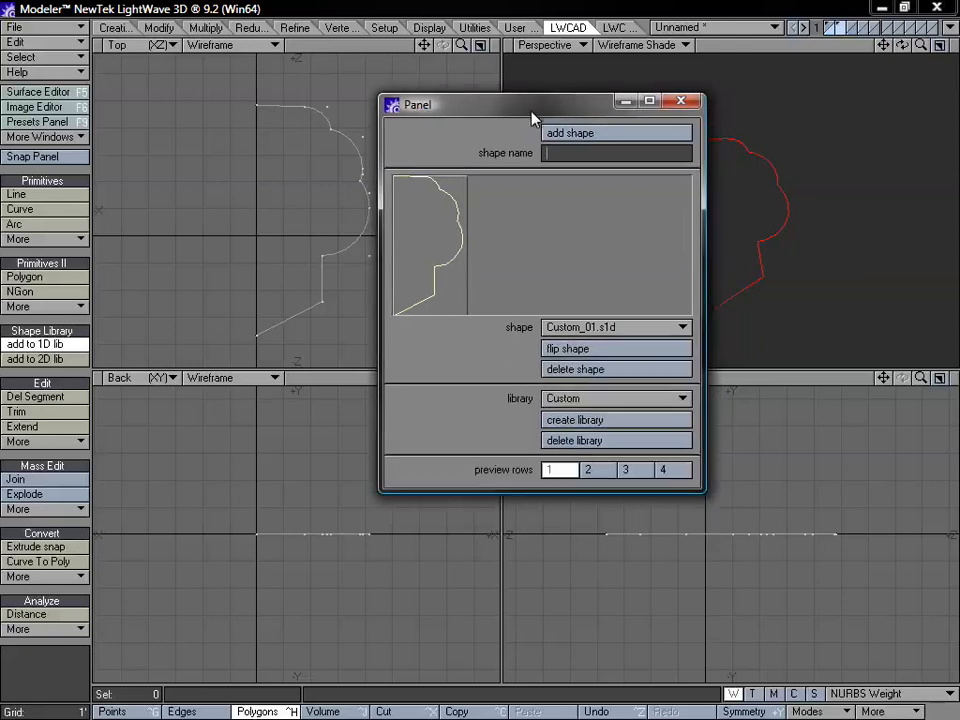
{"action": "left_click", "coordinate": [684, 102]}
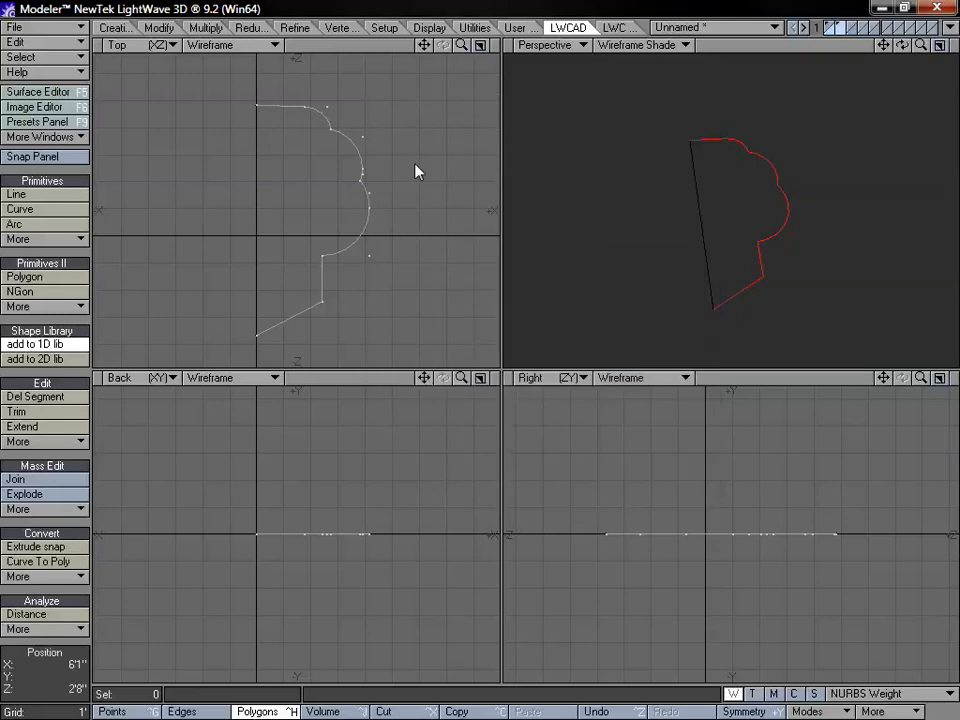
Step: Delete the profile on the second layer and the remaining geometry on the first layer
{"action": "key", "text": "Delete"}
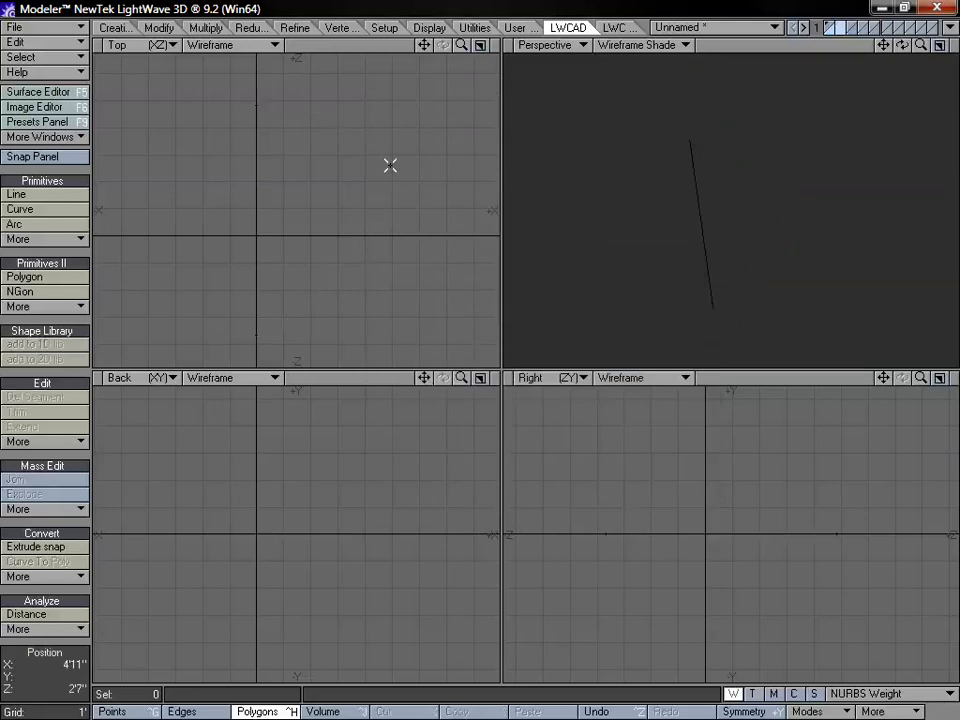
{"action": "left_click", "coordinate": [827, 24]}
{"action": "key", "text": "Delete"}
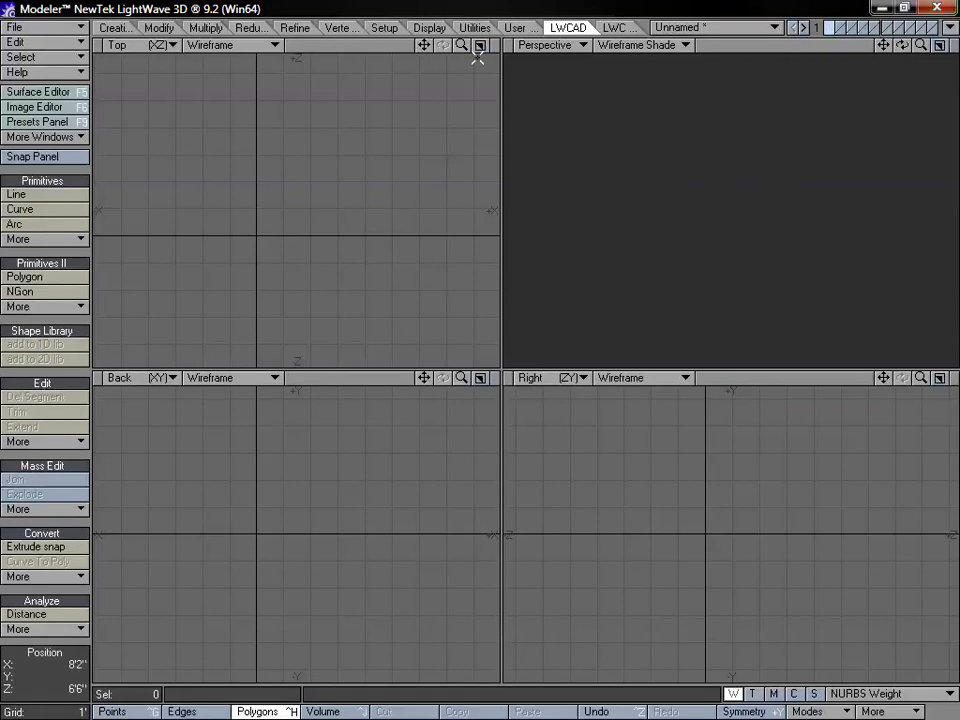
{"action": "key", "text": "a"}
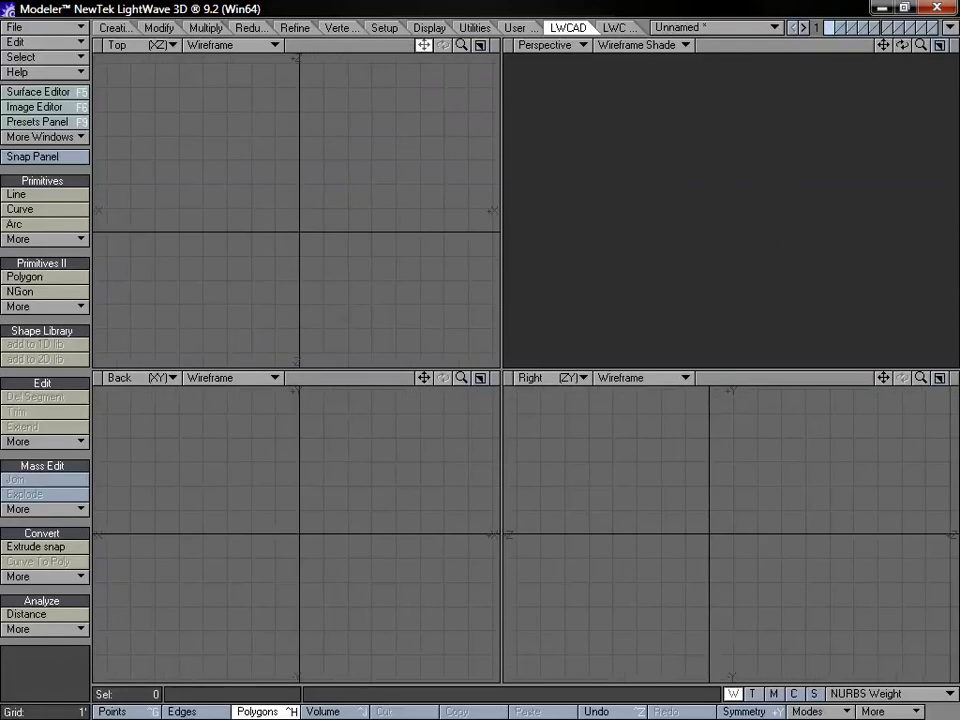
Step: Draw a Pattern 1D shape in the Top view, about 7'5" wide and 3'9" high, and open its numeric settings
{"action": "left_click", "coordinate": [52, 308]}
{"action": "mouse_move", "coordinate": [57, 323]}
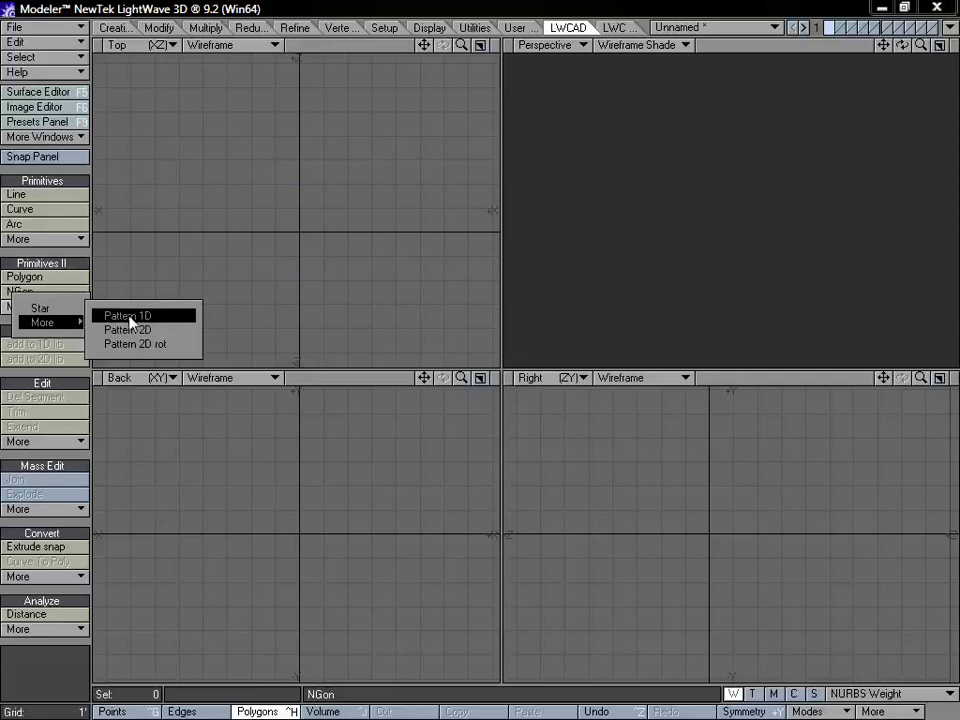
{"action": "left_click", "coordinate": [128, 316]}
{"action": "left_click_drag", "start_coordinate": [223, 133], "coordinate": [227, 318]}
{"action": "left_click_drag", "start_coordinate": [233, 221], "coordinate": [315, 216]}
{"action": "key", "text": "n"}
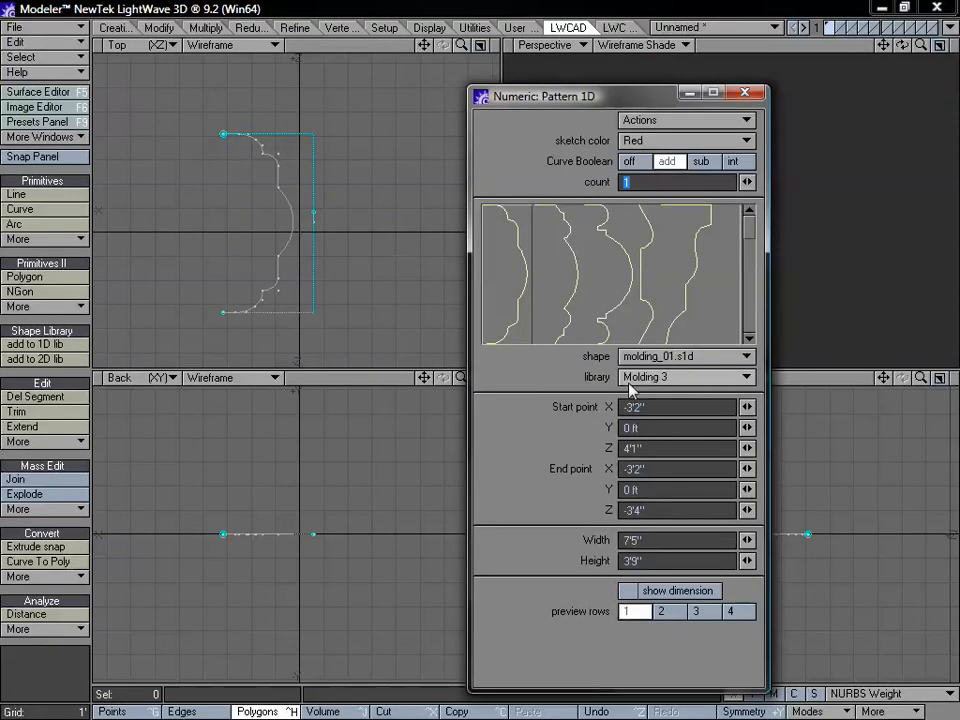
Step: Use Custom_01 from the Custom library for the pattern with a count of 3, and reduce its height to about 2'6"
{"action": "left_click", "coordinate": [652, 387]}
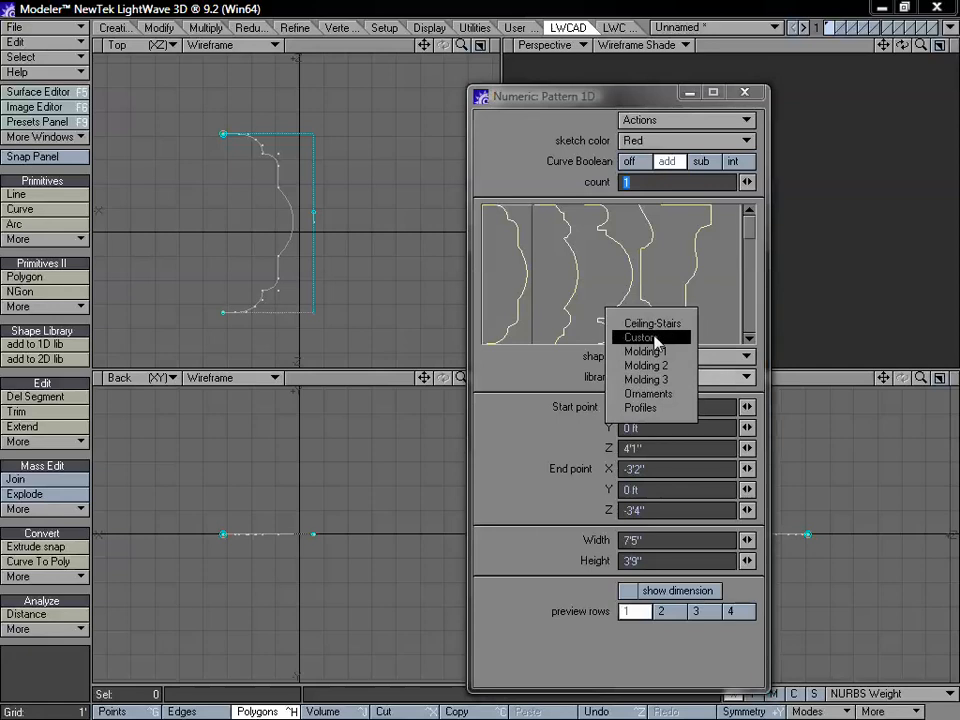
{"action": "left_click", "coordinate": [652, 336]}
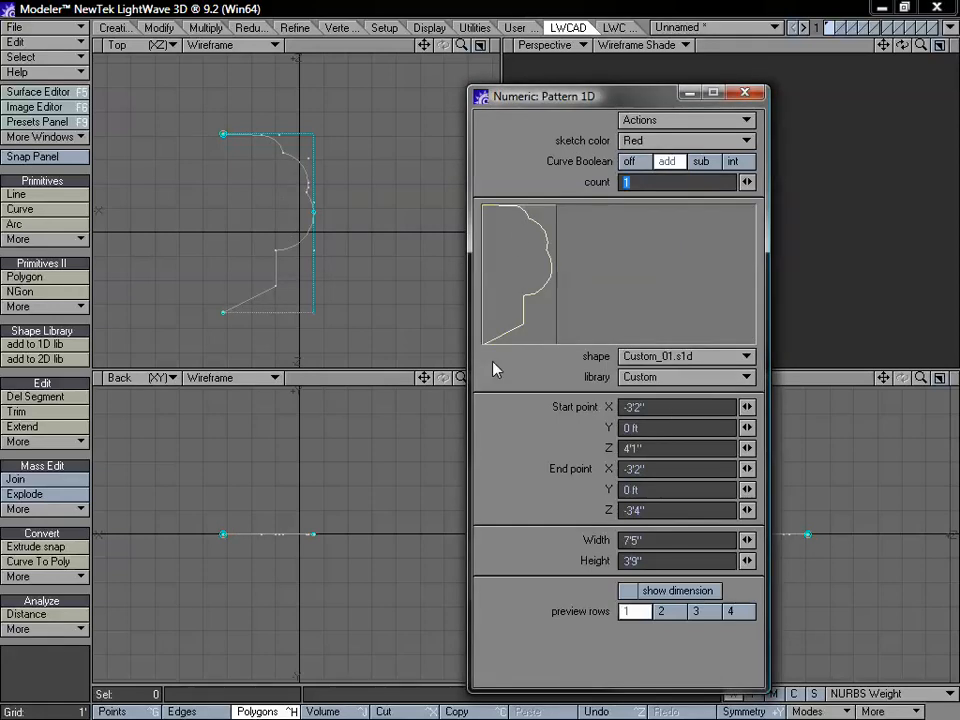
{"action": "mouse_move", "coordinate": [745, 183]}
{"action": "left_mouse_down"}
{"action": "mouse_move", "coordinate": [775, 183]}
{"action": "mouse_move", "coordinate": [743, 185]}
{"action": "left_mouse_up"}
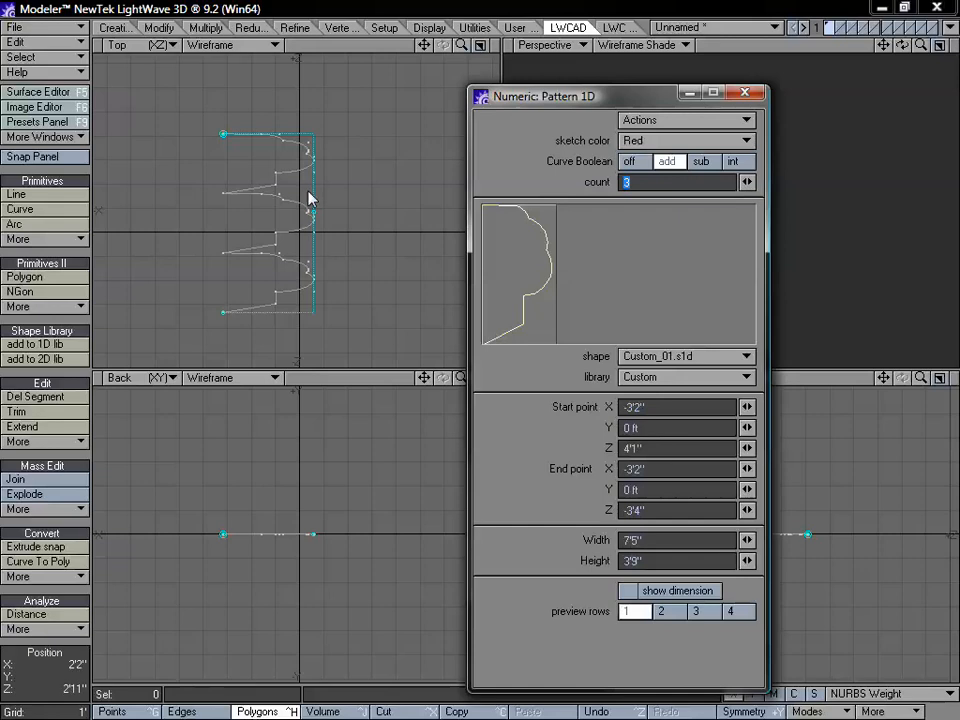
{"action": "left_click_drag", "start_coordinate": [315, 214], "coordinate": [313, 241]}
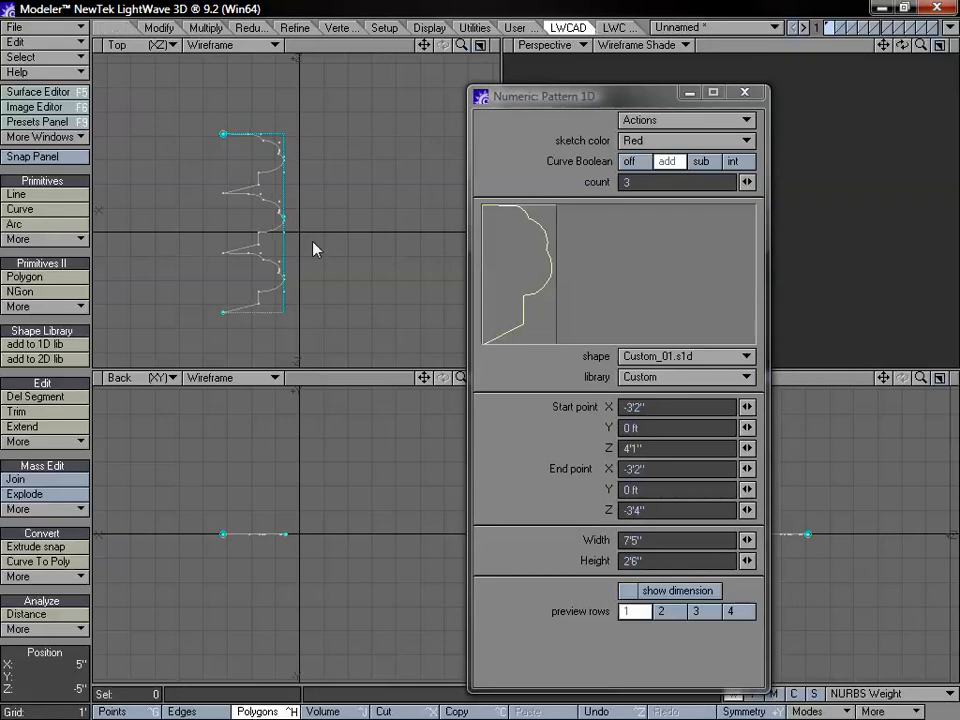
Step: Finish the pattern, delete it, and close the numeric settings
{"action": "key", "text": "Return"}
{"action": "key", "text": "Delete"}
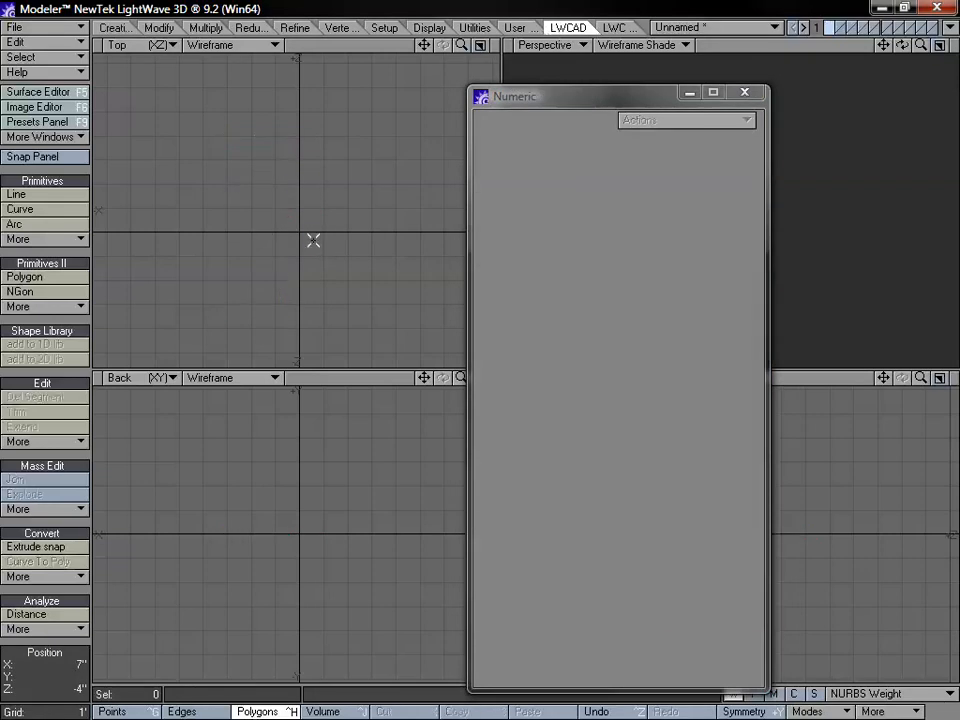
{"action": "left_click", "coordinate": [744, 93]}
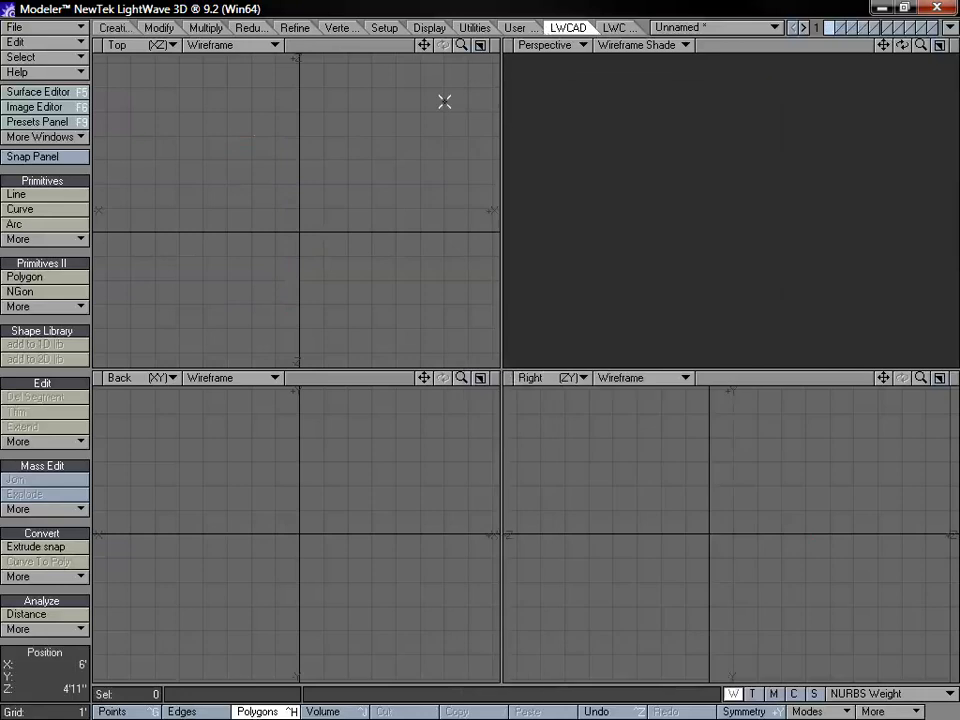
Step: Draw three overlapping circles in the Top view with Curve Boolean add so they merge into one outline
{"action": "left_click_drag", "start_coordinate": [424, 45], "coordinate": [410, 31]}
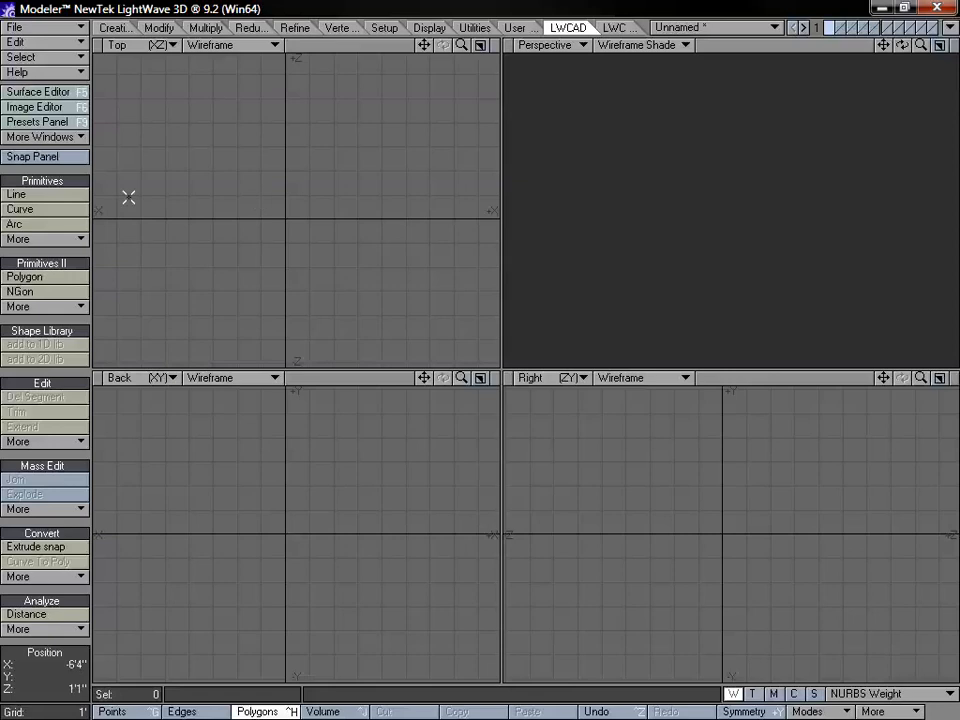
{"action": "left_click", "coordinate": [74, 242]}
{"action": "left_click", "coordinate": [84, 239]}
{"action": "mouse_move", "coordinate": [315, 218]}
{"action": "left_mouse_down"}
{"action": "mouse_move", "coordinate": [392, 165]}
{"action": "mouse_move", "coordinate": [364, 181]}
{"action": "left_mouse_up"}
{"action": "mouse_move", "coordinate": [336, 318]}
{"action": "left_mouse_down"}
{"action": "mouse_move", "coordinate": [424, 232]}
{"action": "mouse_move", "coordinate": [403, 267]}
{"action": "left_mouse_up"}
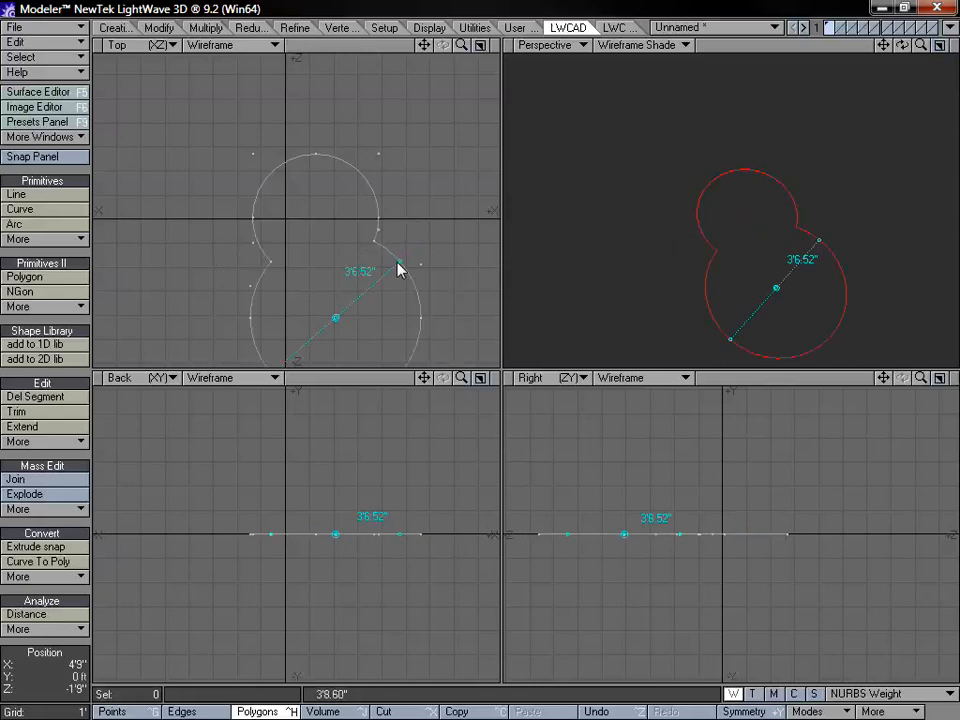
{"action": "key", "text": "a"}
{"action": "left_click_drag", "start_coordinate": [424, 45], "coordinate": [424, 47]}
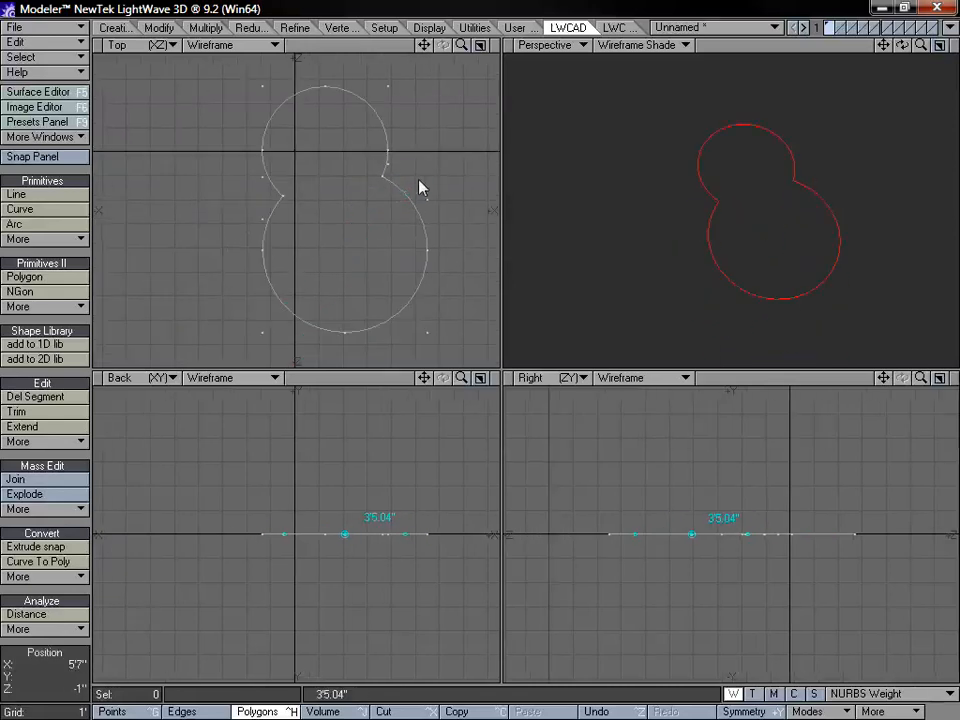
{"action": "left_click_drag", "start_coordinate": [413, 176], "coordinate": [454, 120]}
Step: Merge three overlapping rectangles into the left and lower sides of the circle outline, the second about 4'1" by 5'11"
{"action": "left_click", "coordinate": [62, 239]}
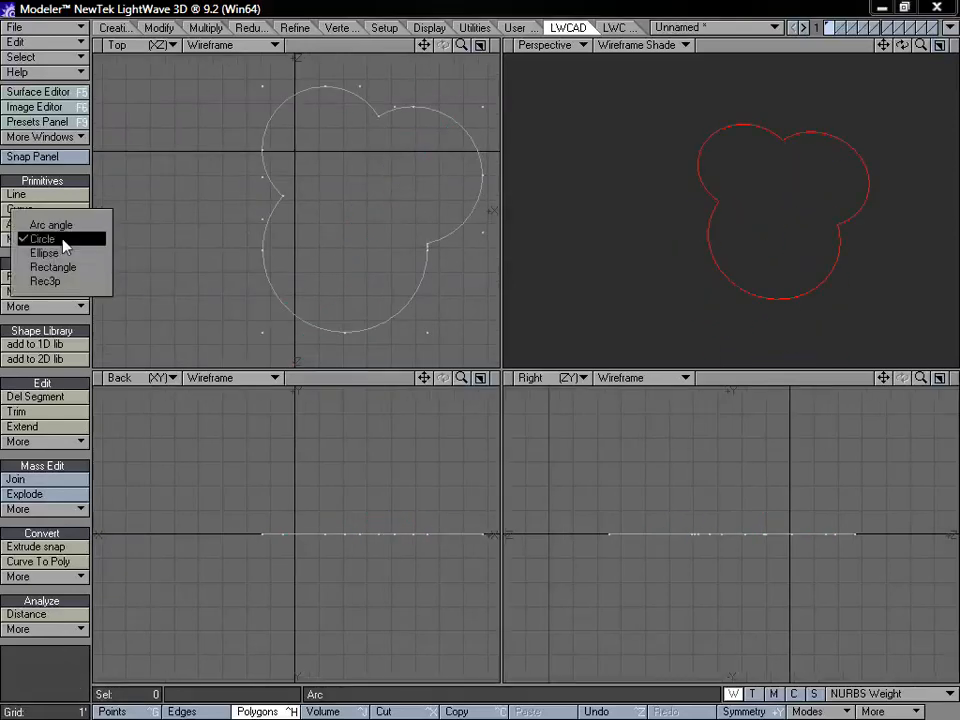
{"action": "left_click", "coordinate": [70, 266]}
{"action": "left_click_drag", "start_coordinate": [222, 141], "coordinate": [327, 276]}
{"action": "right_click", "coordinate": [336, 228]}
{"action": "left_click_drag", "start_coordinate": [364, 349], "coordinate": [339, 312]}
{"action": "left_click_drag", "start_coordinate": [273, 200], "coordinate": [265, 208]}
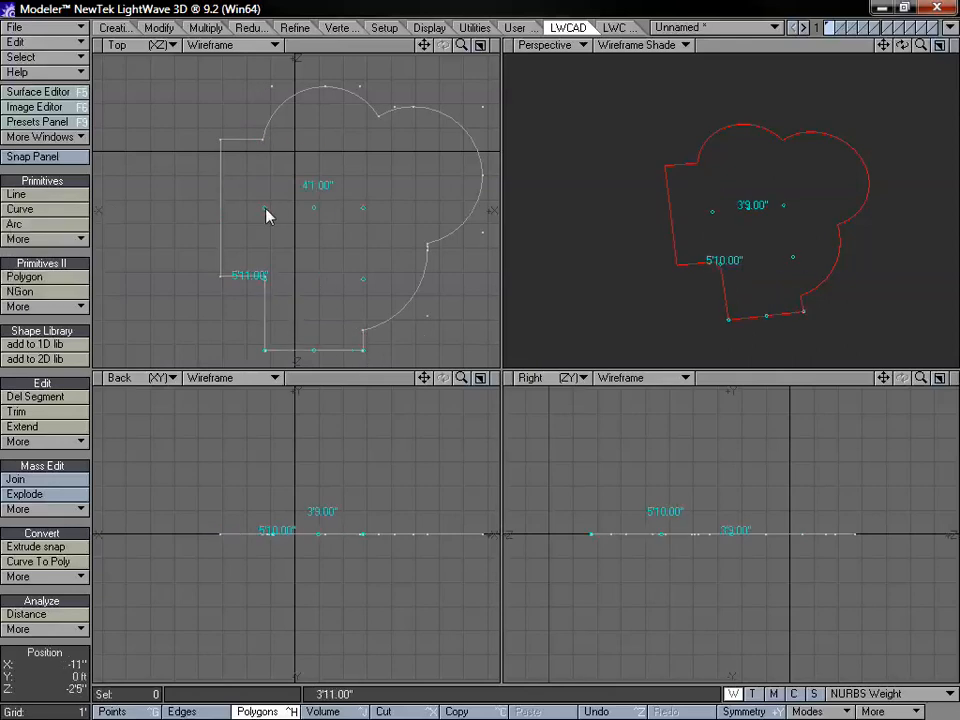
{"action": "left_click_drag", "start_coordinate": [417, 80], "coordinate": [409, 4], "text": "alt"}
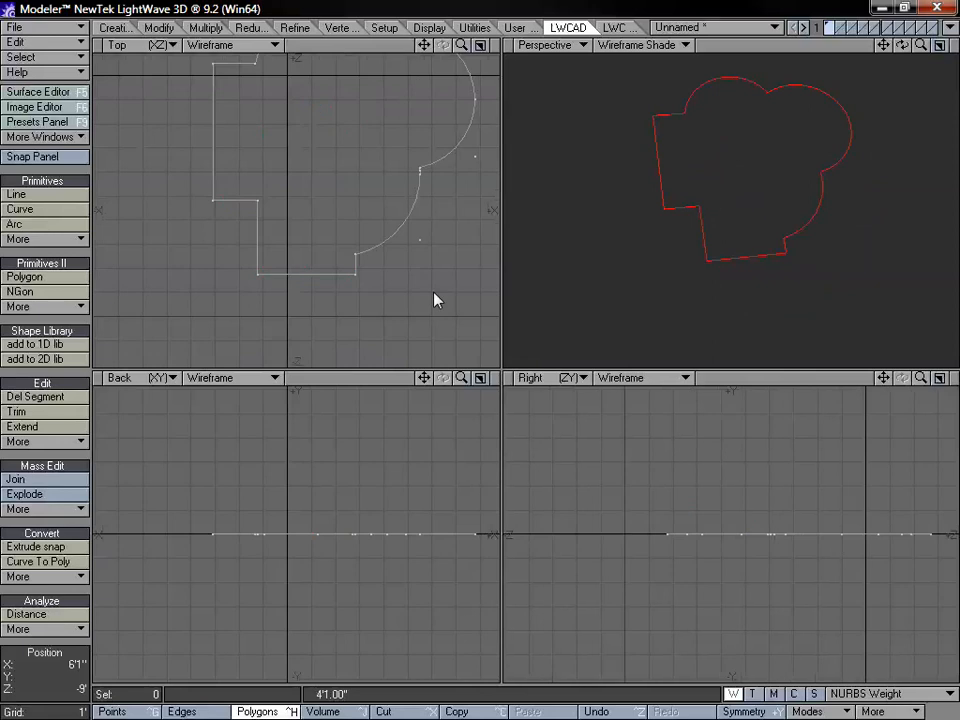
{"action": "left_click_drag", "start_coordinate": [435, 298], "coordinate": [357, 152]}
{"action": "key", "text": "space"}
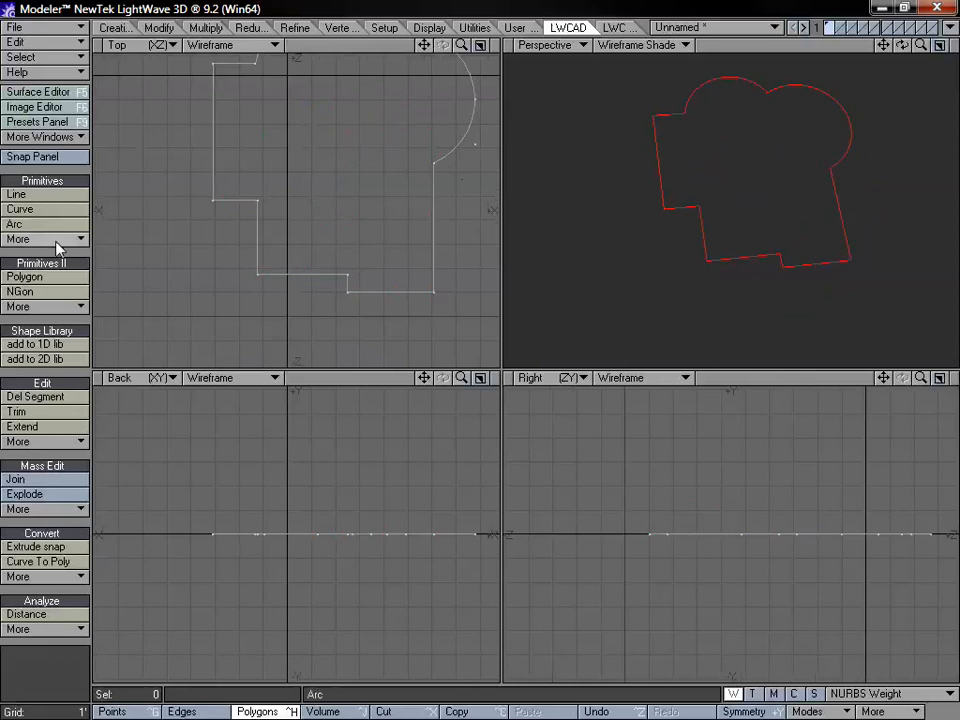
Step: Set Curve Boolean to sub and cut a rectangle about 6'8" wide into the left side of the outline
{"action": "left_click_drag", "start_coordinate": [425, 45], "coordinate": [400, 101]}
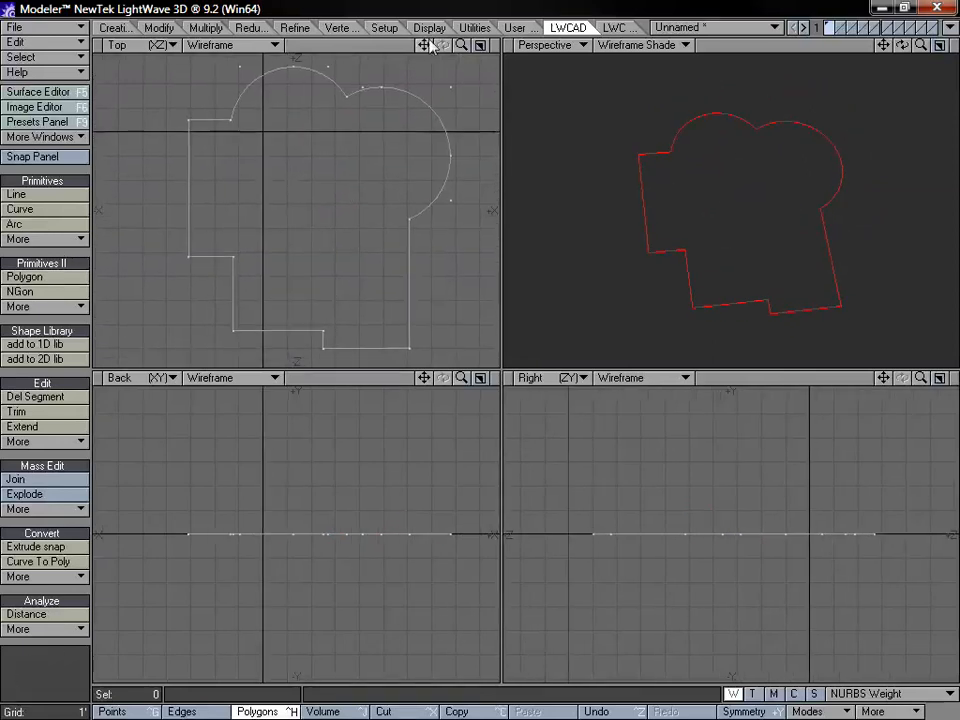
{"action": "left_click", "coordinate": [70, 239]}
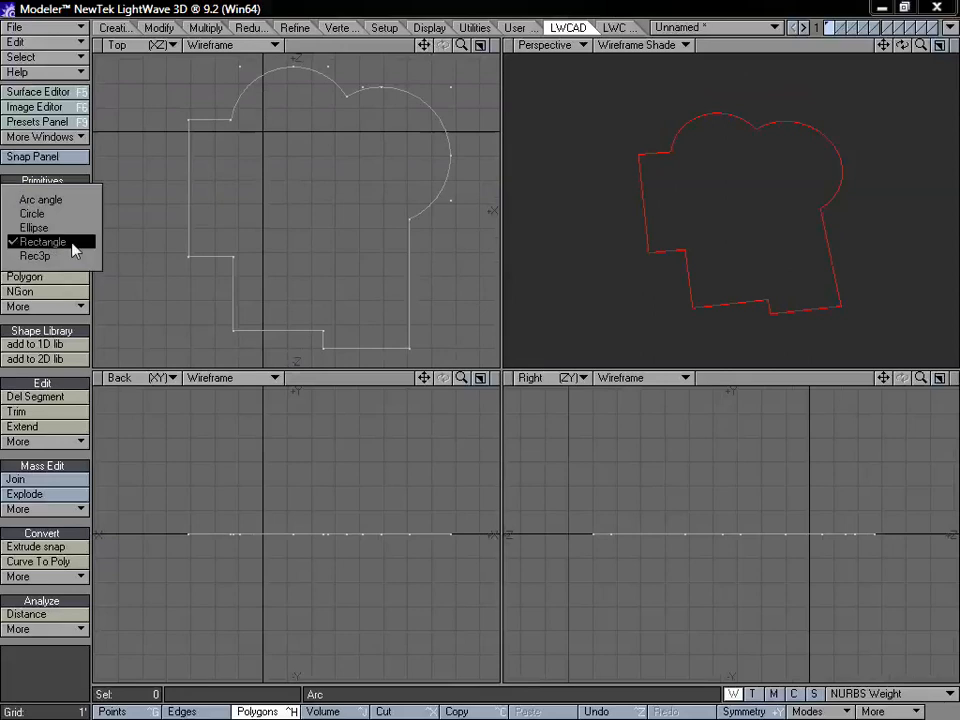
{"action": "left_click", "coordinate": [69, 245]}
{"action": "key", "text": "n"}
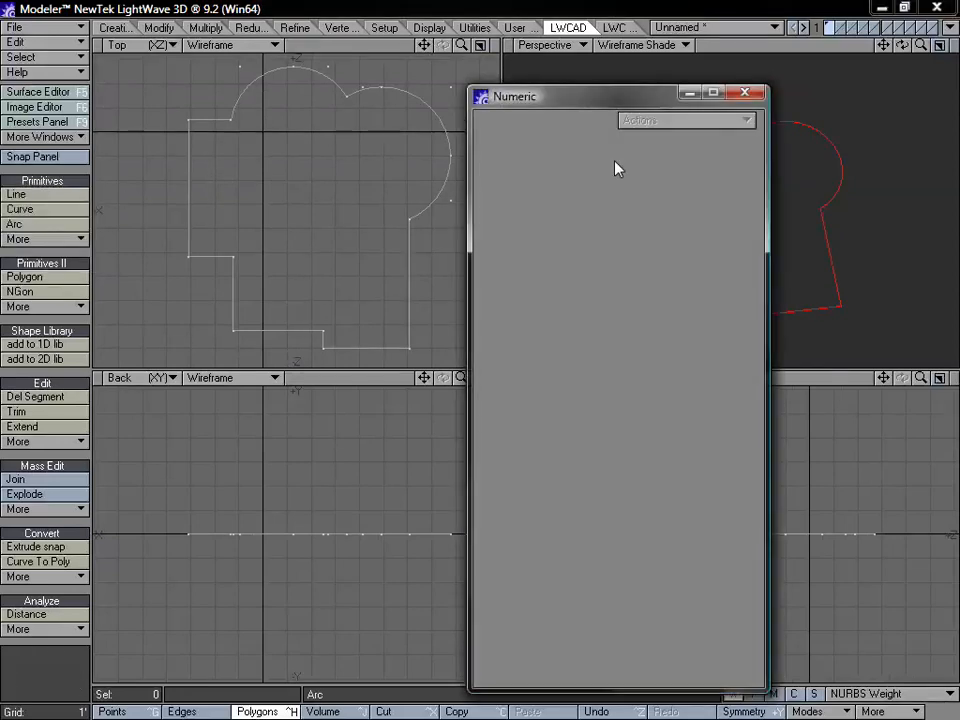
{"action": "left_click", "coordinate": [64, 240]}
{"action": "left_click", "coordinate": [64, 245]}
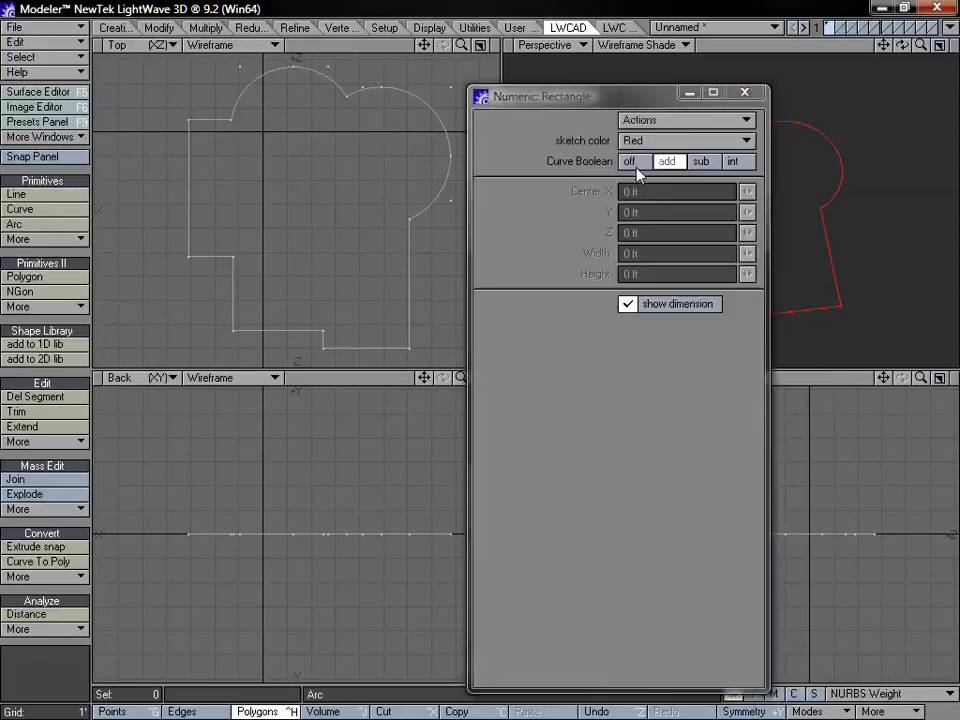
{"action": "left_click", "coordinate": [701, 161]}
{"action": "left_click_drag", "start_coordinate": [152, 141], "coordinate": [313, 222]}
{"action": "key", "text": "space"}
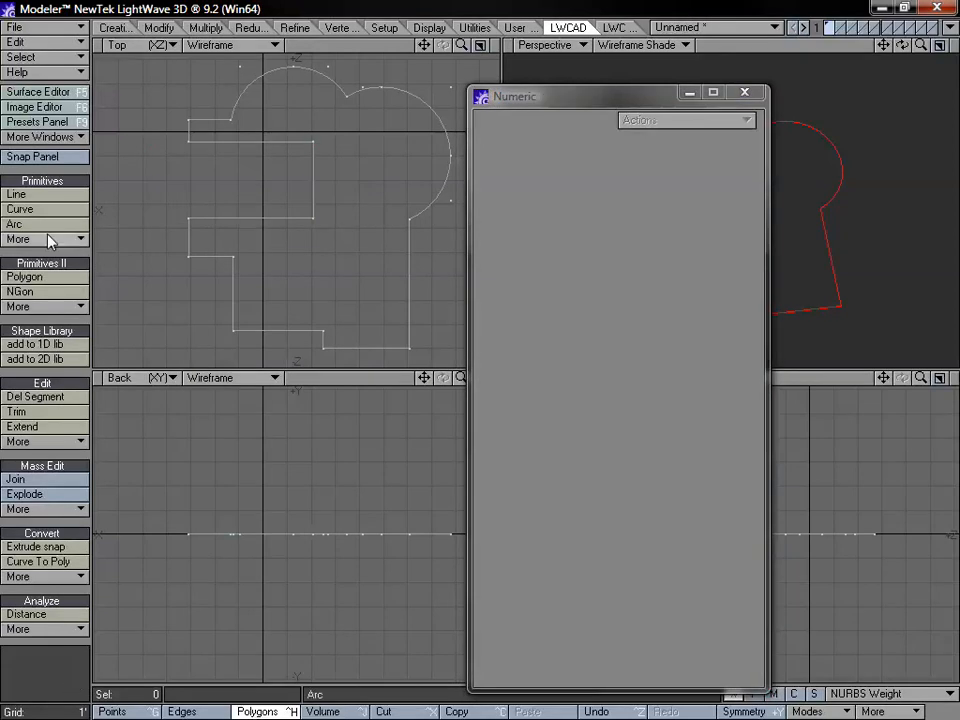
Step: Subtract a circle with a radius of about 2'9.6" from the middle of the outline and close the numeric settings
{"action": "left_click", "coordinate": [50, 239]}
{"action": "left_click", "coordinate": [70, 209]}
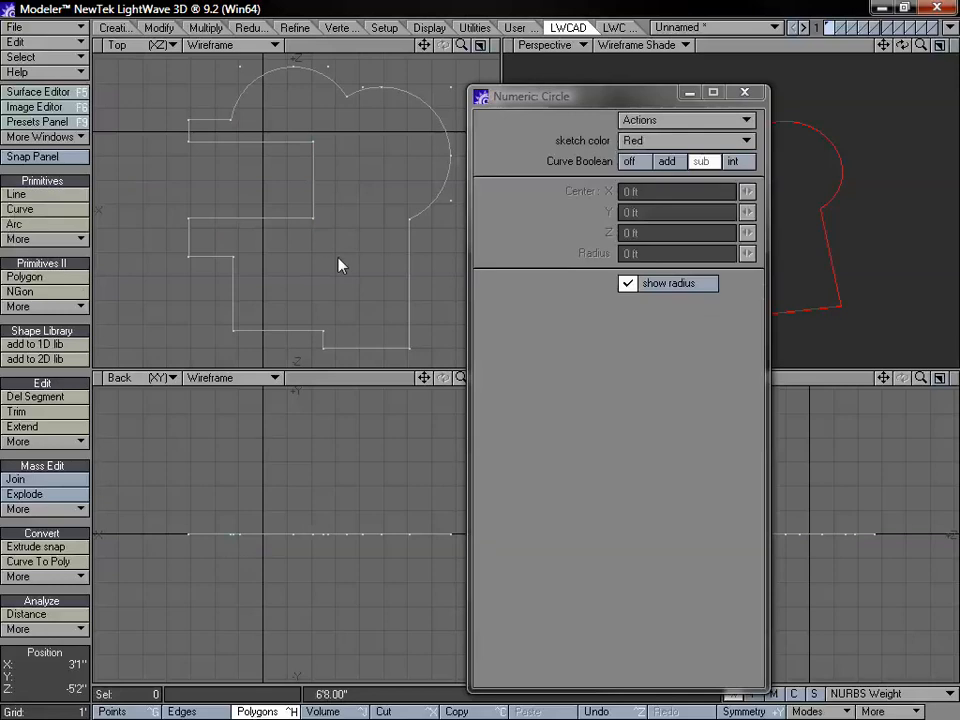
{"action": "left_click_drag", "start_coordinate": [327, 219], "coordinate": [358, 186]}
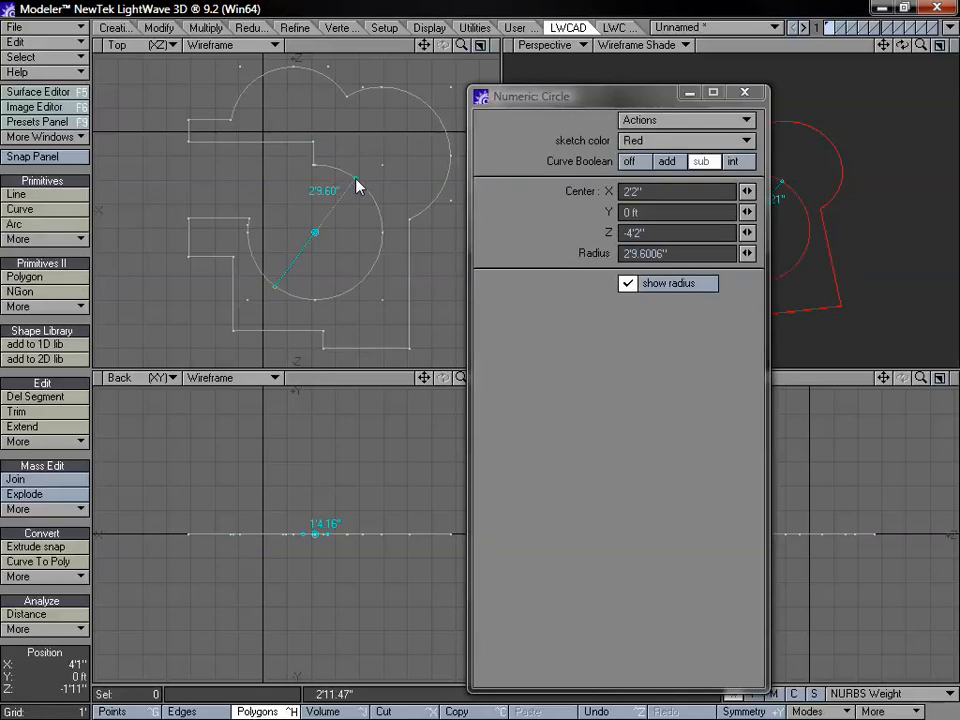
{"action": "key", "text": "space"}
{"action": "left_click", "coordinate": [745, 92]}
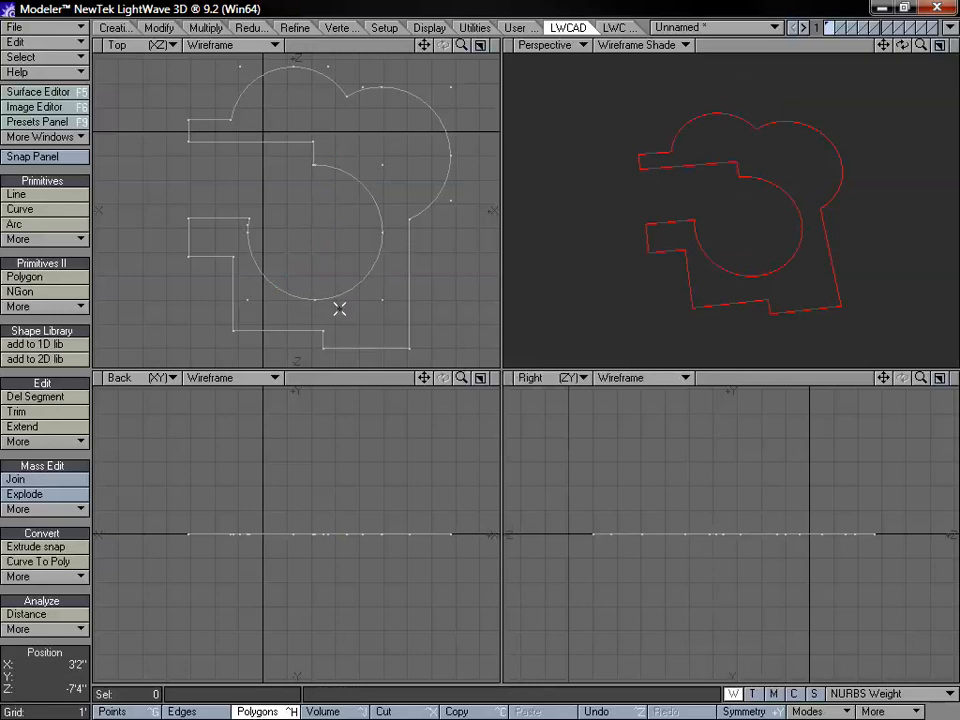
Step: Join all segments of the outline into one curve and check by selecting it that it is a single piece
{"action": "left_click_drag", "start_coordinate": [425, 46], "coordinate": [402, 41]}
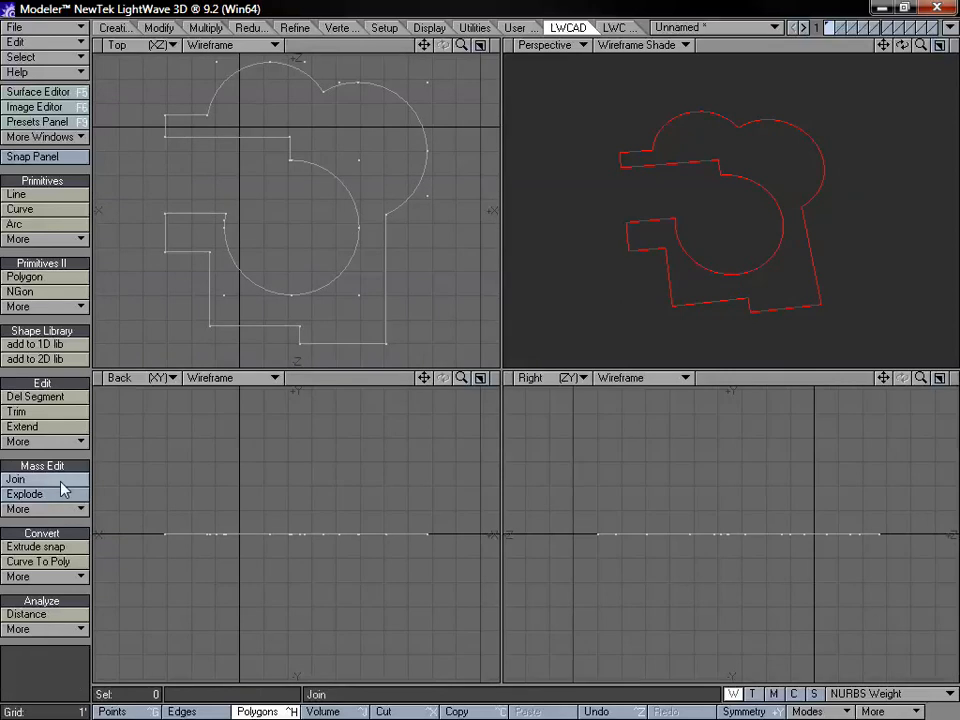
{"action": "left_click", "coordinate": [16, 479]}
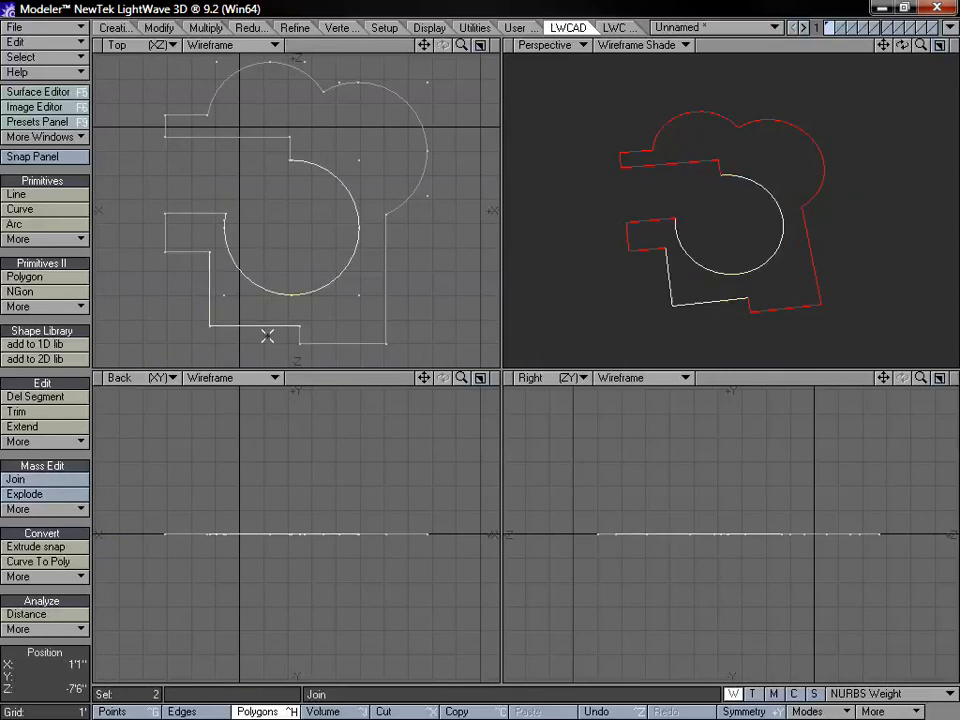
{"action": "left_click", "coordinate": [343, 343]}
{"action": "mouse_move", "coordinate": [396, 186]}
{"action": "left_mouse_down"}
{"action": "mouse_move", "coordinate": [299, 90]}
{"action": "mouse_move", "coordinate": [208, 103]}
{"action": "mouse_move", "coordinate": [198, 161]}
{"action": "mouse_move", "coordinate": [156, 246]}
{"action": "left_mouse_up"}
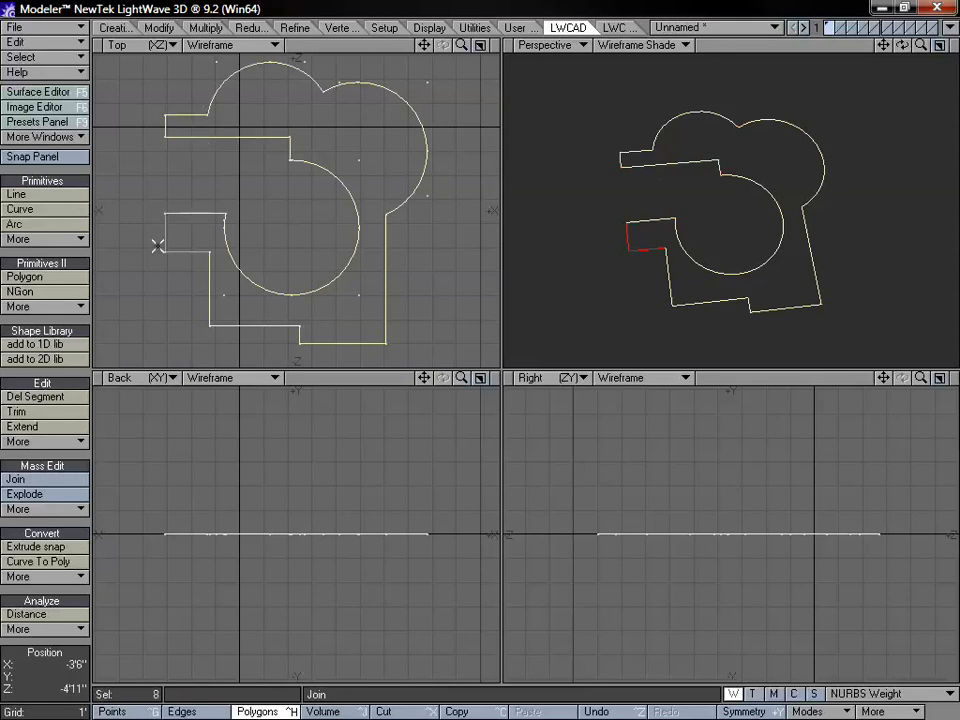
{"action": "left_click", "coordinate": [66, 316]}
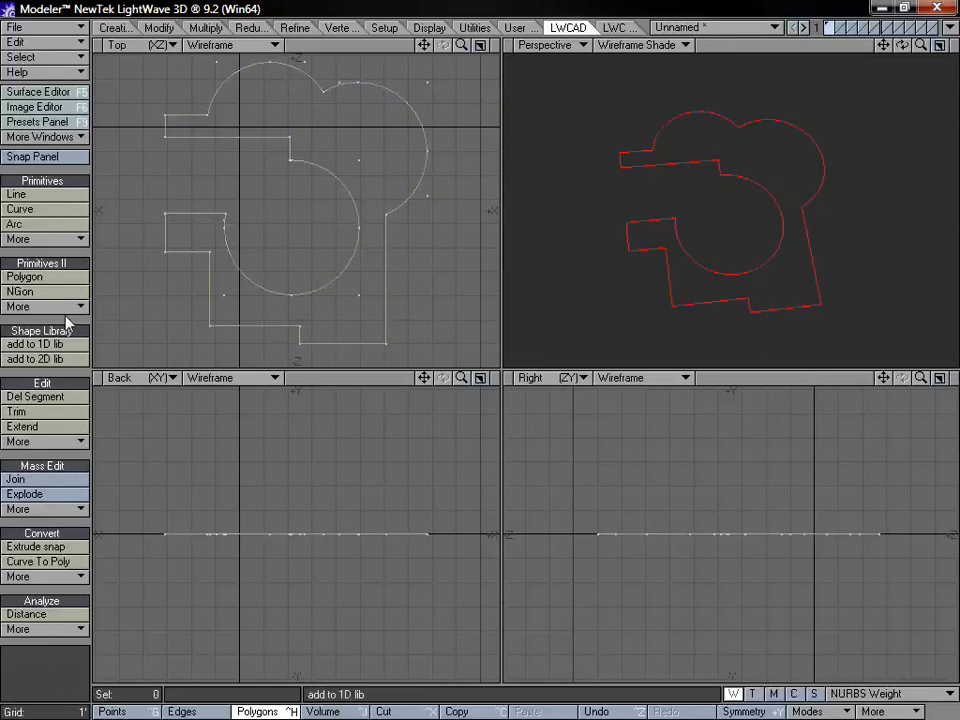
{"action": "left_click", "coordinate": [20, 479]}
{"action": "left_click", "coordinate": [398, 318]}
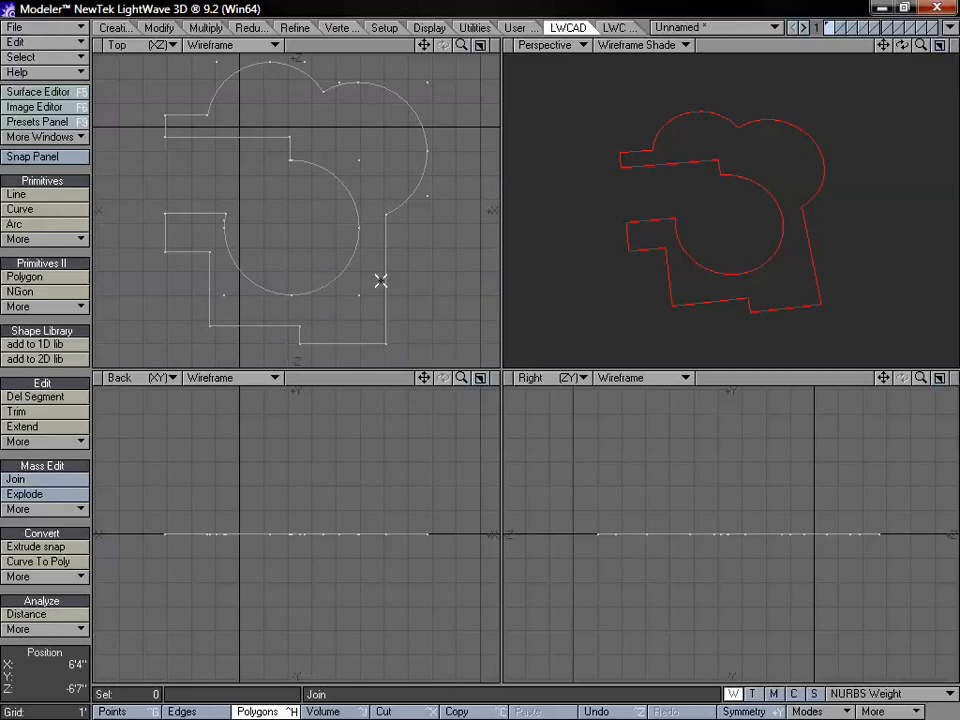
{"action": "left_click", "coordinate": [341, 281]}
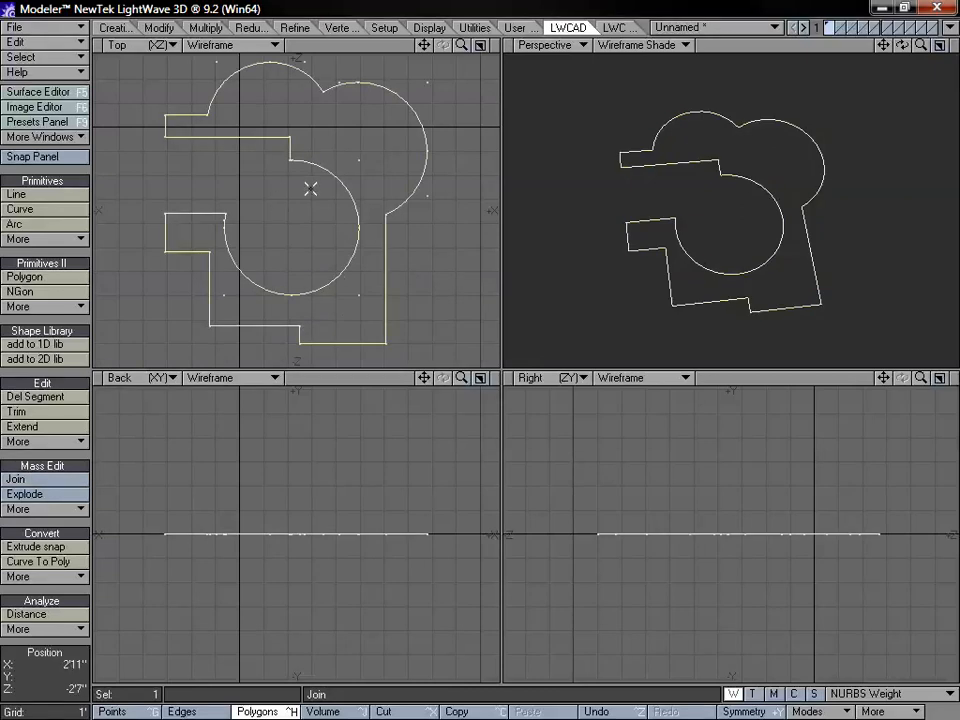
{"action": "key", "text": "slash"}
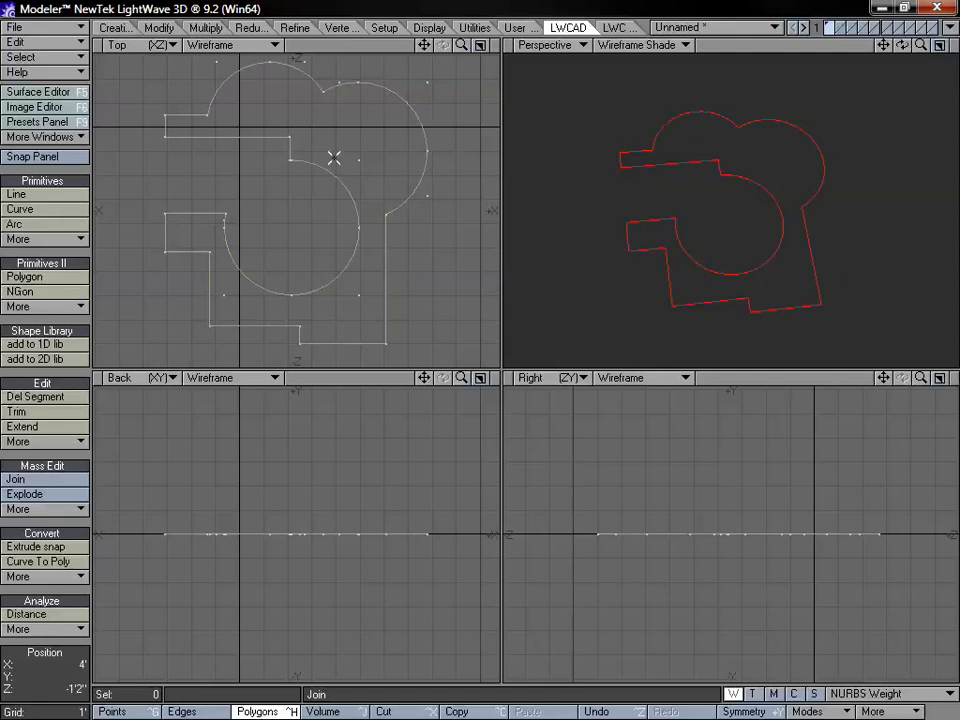
{"action": "left_click", "coordinate": [356, 228]}
{"action": "left_click", "coordinate": [414, 193]}
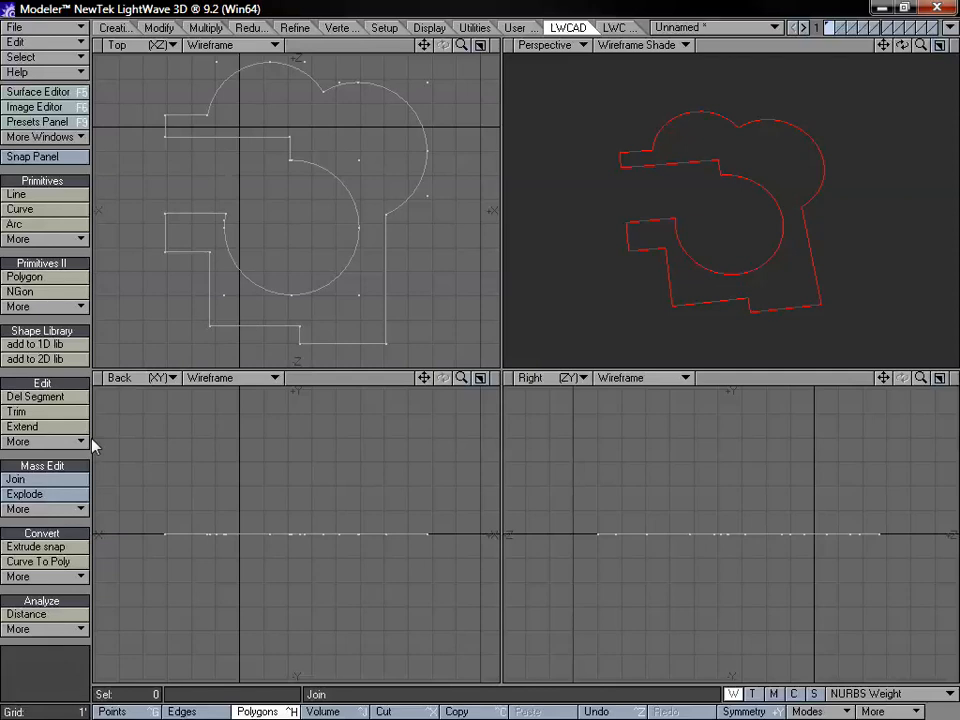
Step: Open the 2D shape library settings and create a new library named Custom
{"action": "left_click", "coordinate": [50, 359]}
{"action": "left_click_drag", "start_coordinate": [467, 163], "coordinate": [429, 129]}
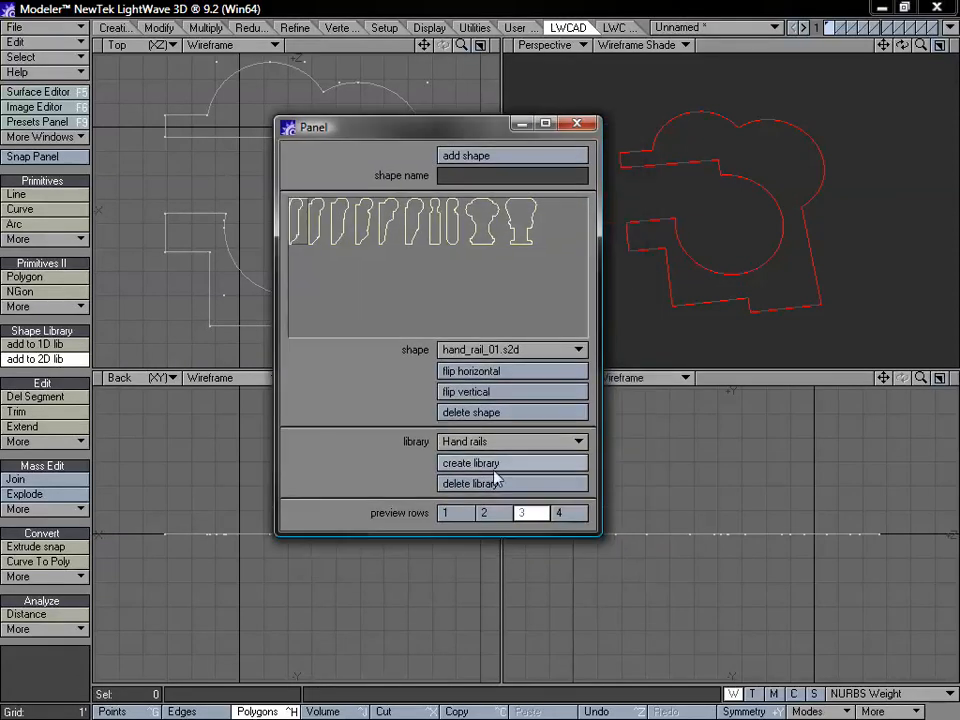
{"action": "left_click", "coordinate": [497, 442]}
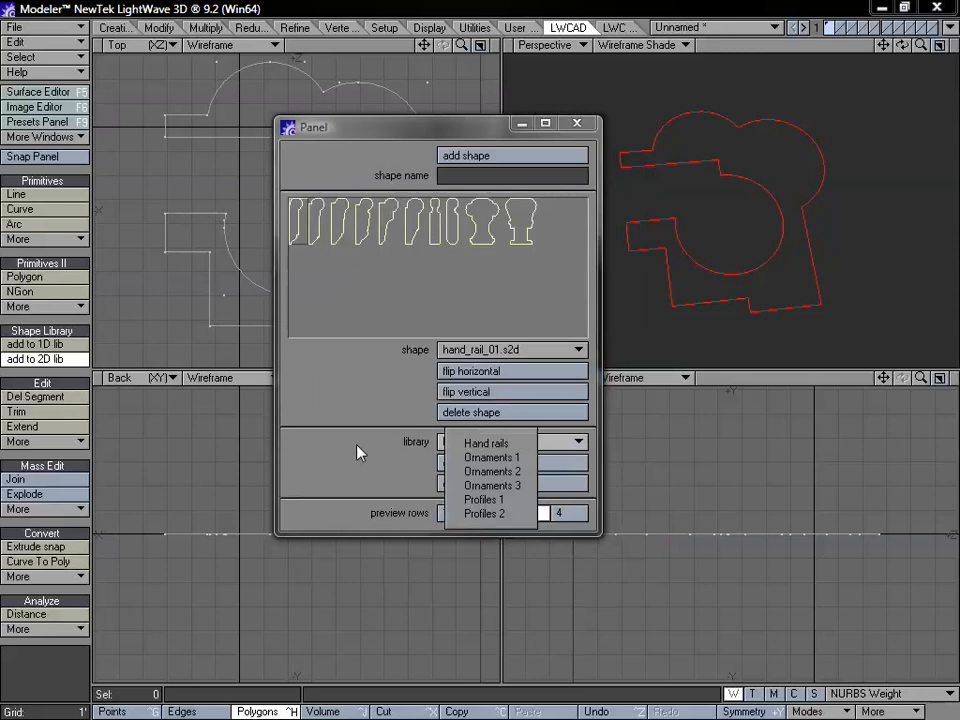
{"action": "left_click", "coordinate": [357, 452]}
{"action": "left_click", "coordinate": [476, 464]}
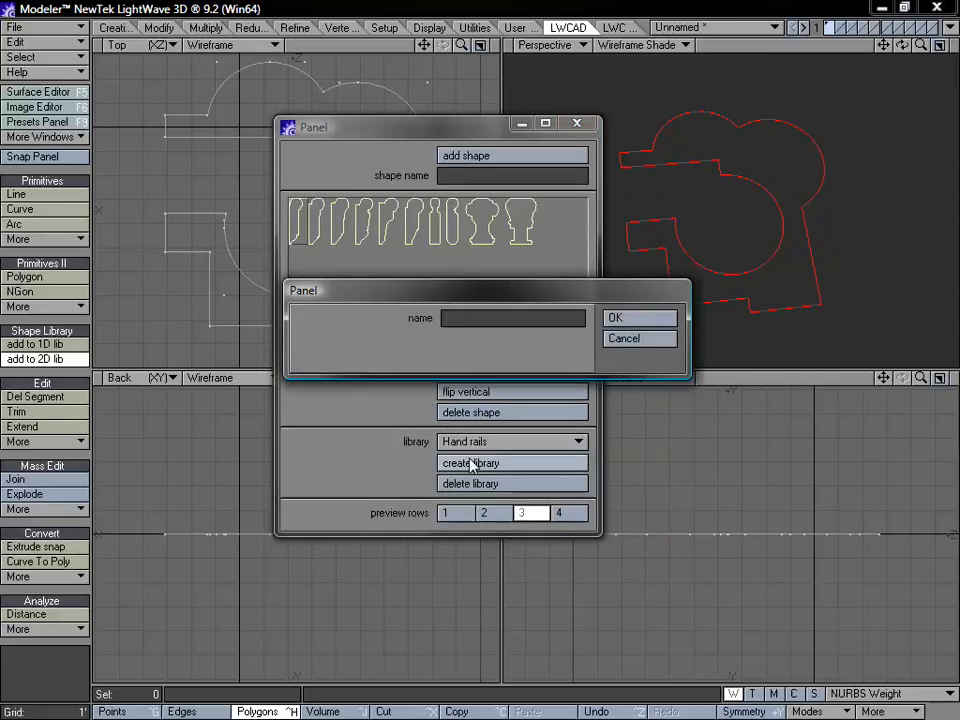
{"action": "type", "text": "Custom"}
{"action": "key", "text": "Return"}
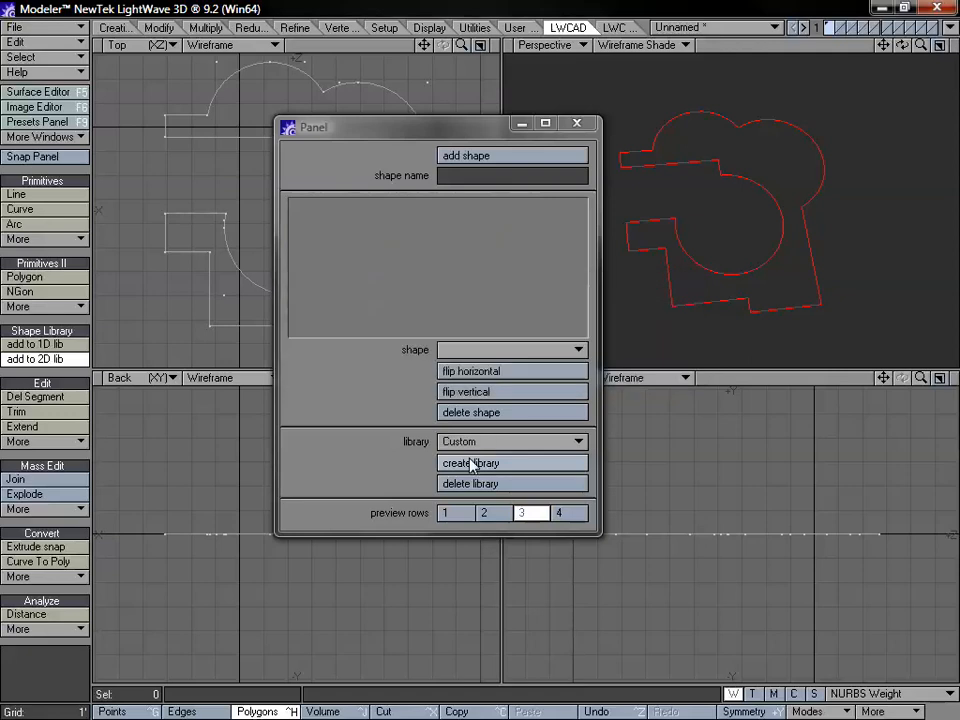
Step: Name the shape Custom_01 and add the outline to the Custom library
{"action": "left_click", "coordinate": [469, 176]}
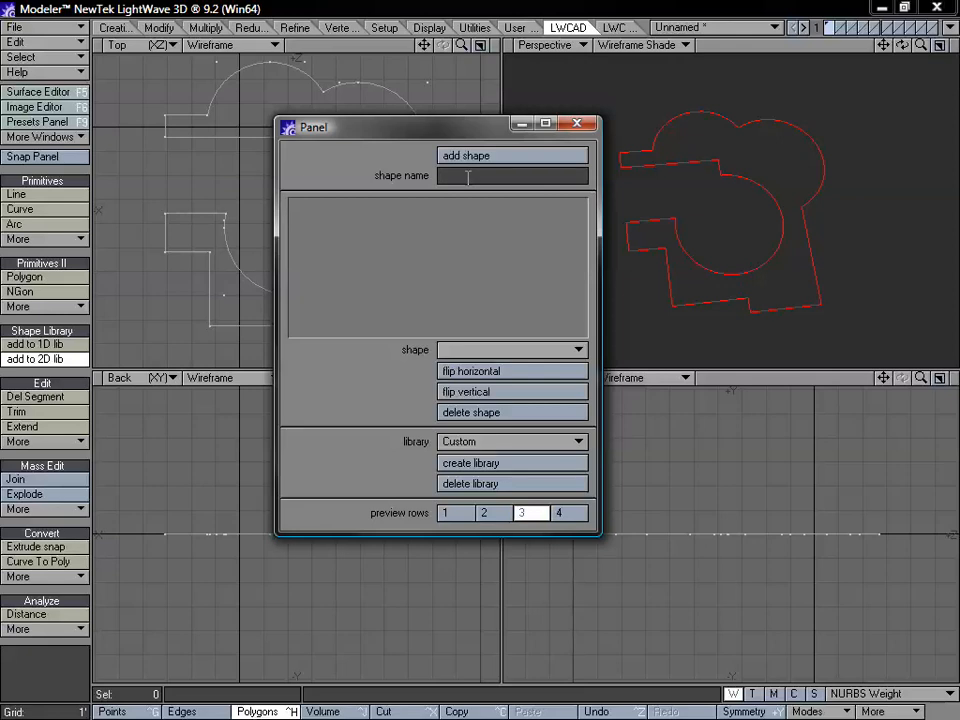
{"action": "key", "text": "shift+r"}
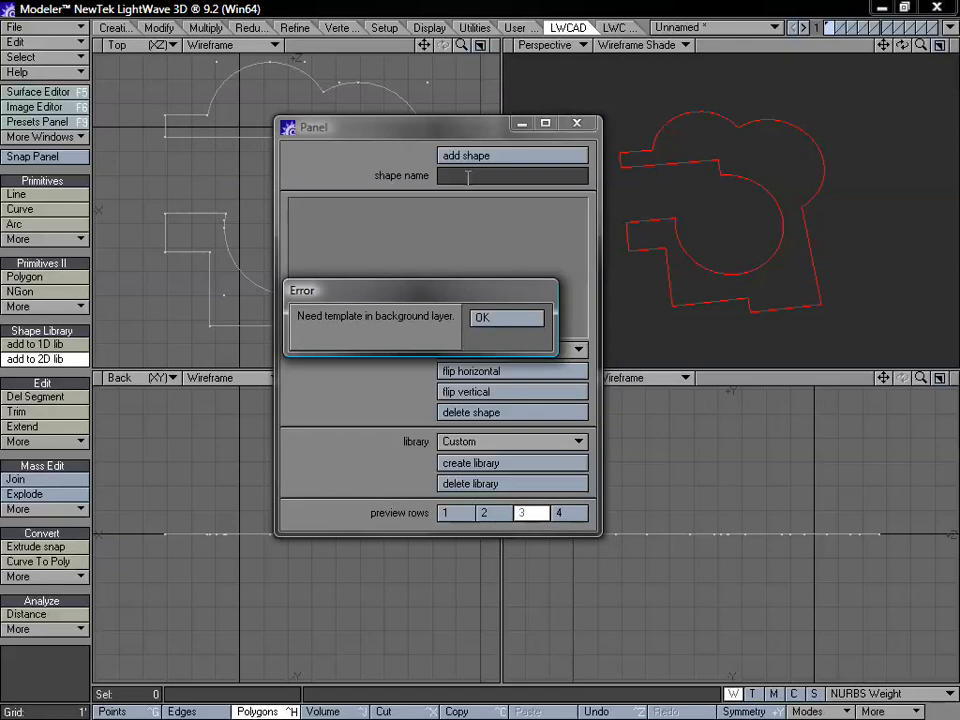
{"action": "left_click", "coordinate": [499, 320]}
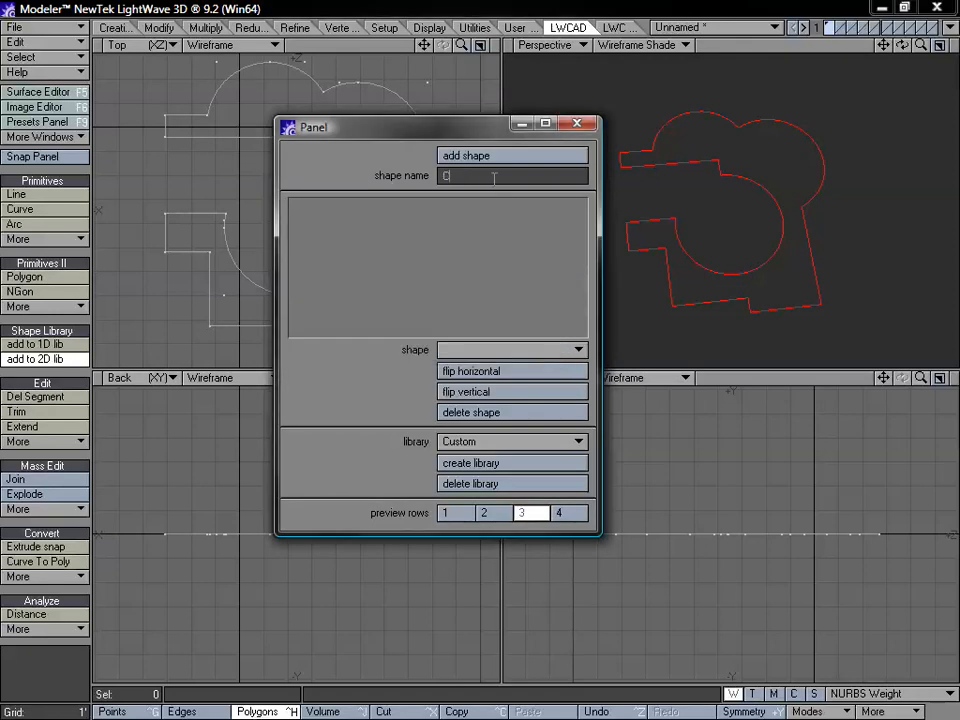
{"action": "type", "text": "_01"}
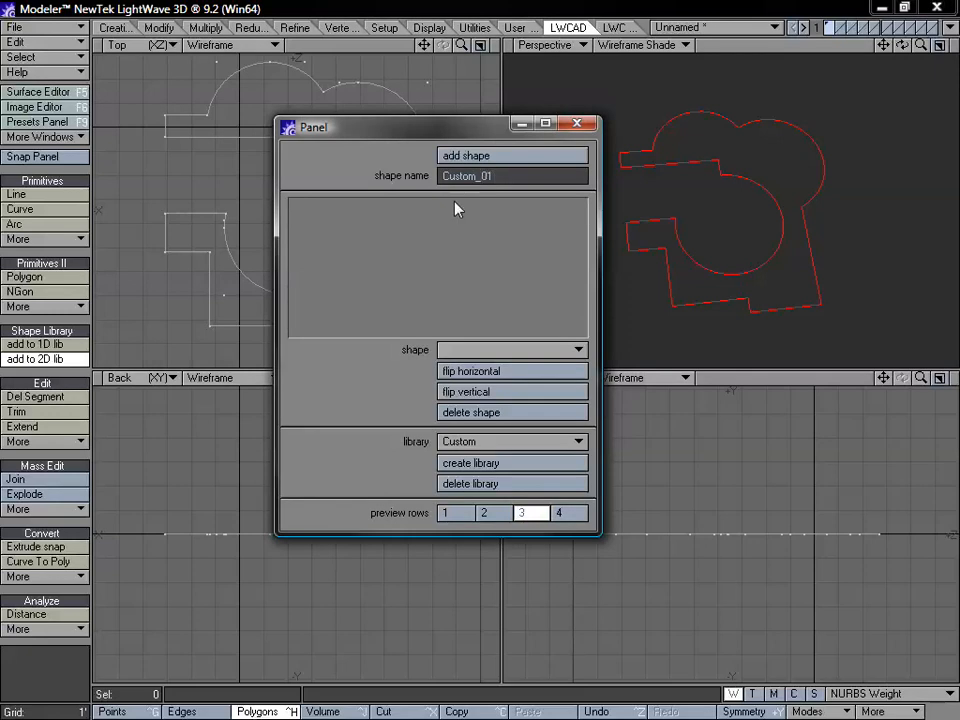
{"action": "left_click", "coordinate": [460, 157]}
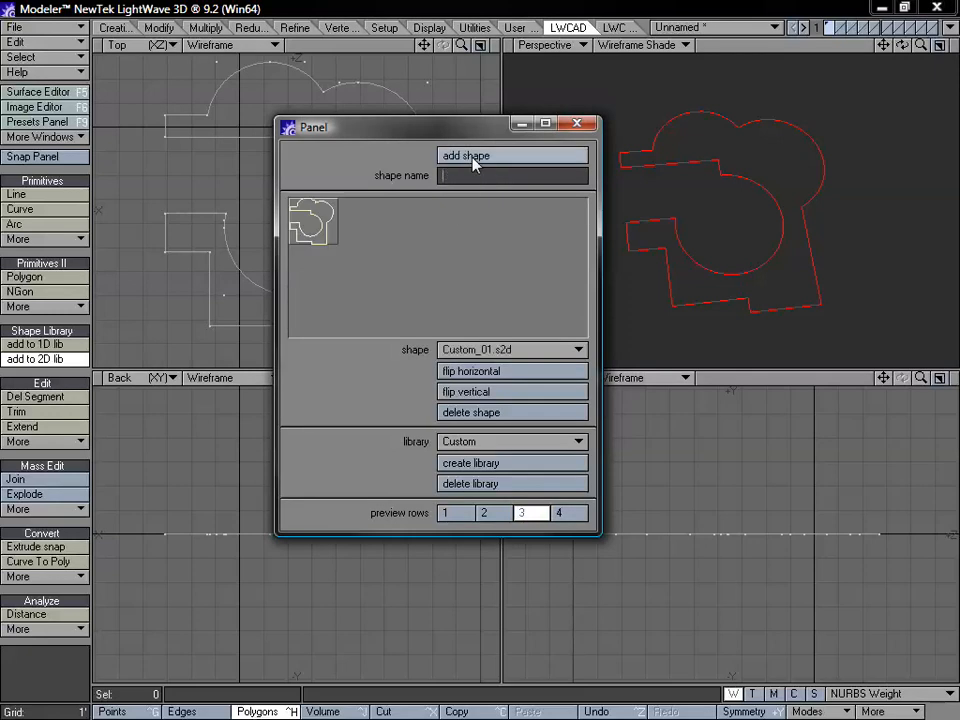
Step: Try flipping the Custom_01 shape horizontally and vertically, restoring its original orientation each time
{"action": "left_click", "coordinate": [480, 374]}
{"action": "left_click", "coordinate": [480, 374]}
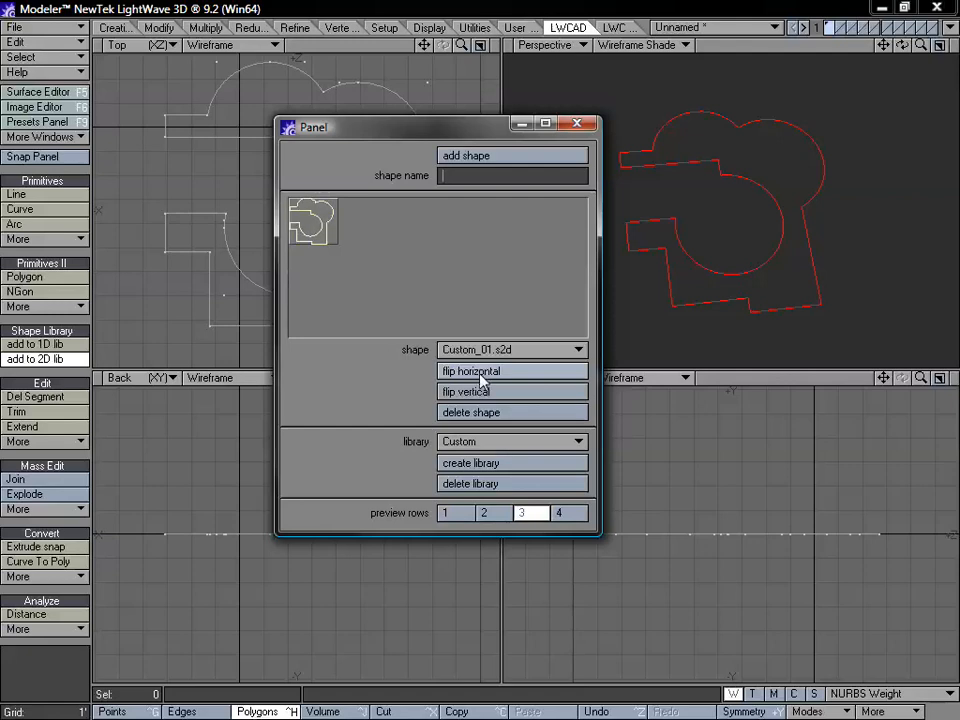
{"action": "left_click", "coordinate": [491, 391]}
{"action": "left_click", "coordinate": [491, 391]}
{"action": "left_click", "coordinate": [507, 377]}
{"action": "left_click", "coordinate": [507, 377]}
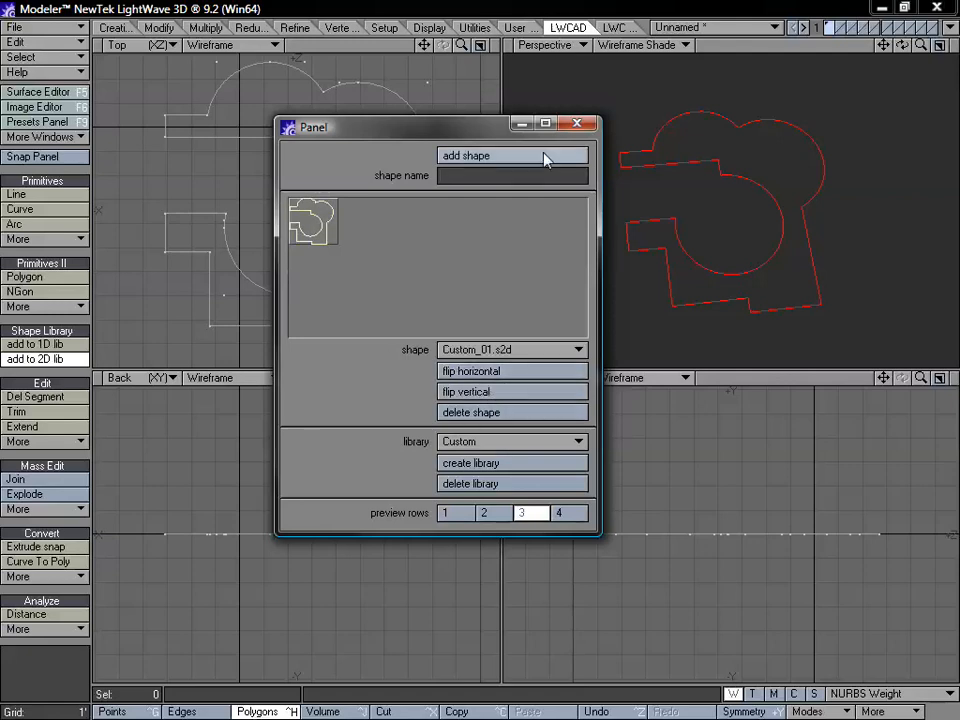
Step: Try the shape preview with 1 row, set it to 2 rows and close the library settings
{"action": "left_click_drag", "start_coordinate": [429, 129], "coordinate": [443, 125]}
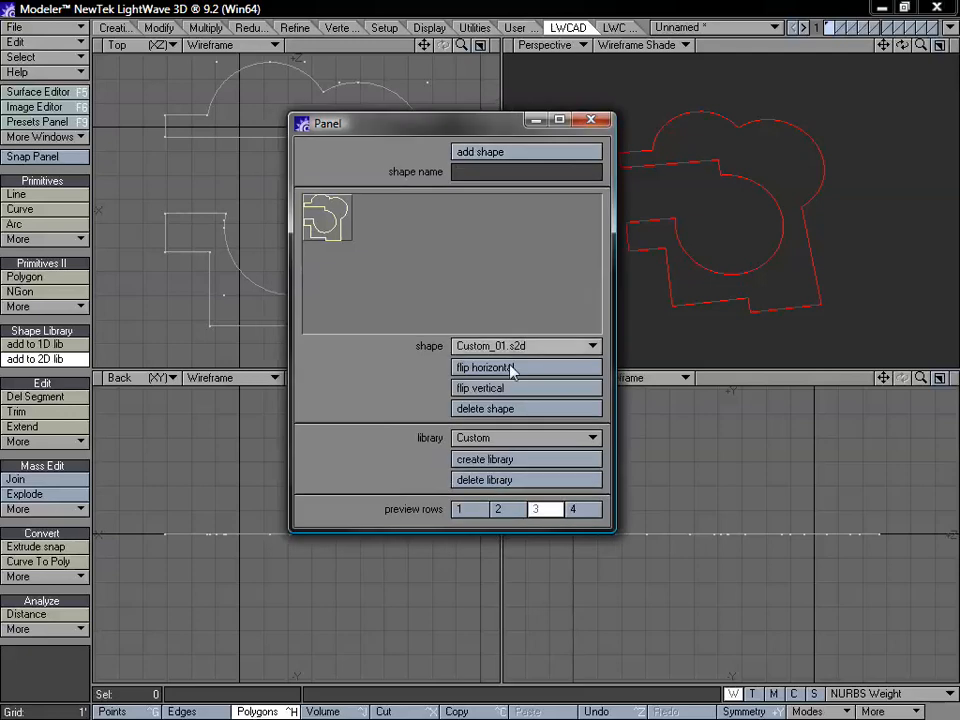
{"action": "left_click", "coordinate": [482, 510]}
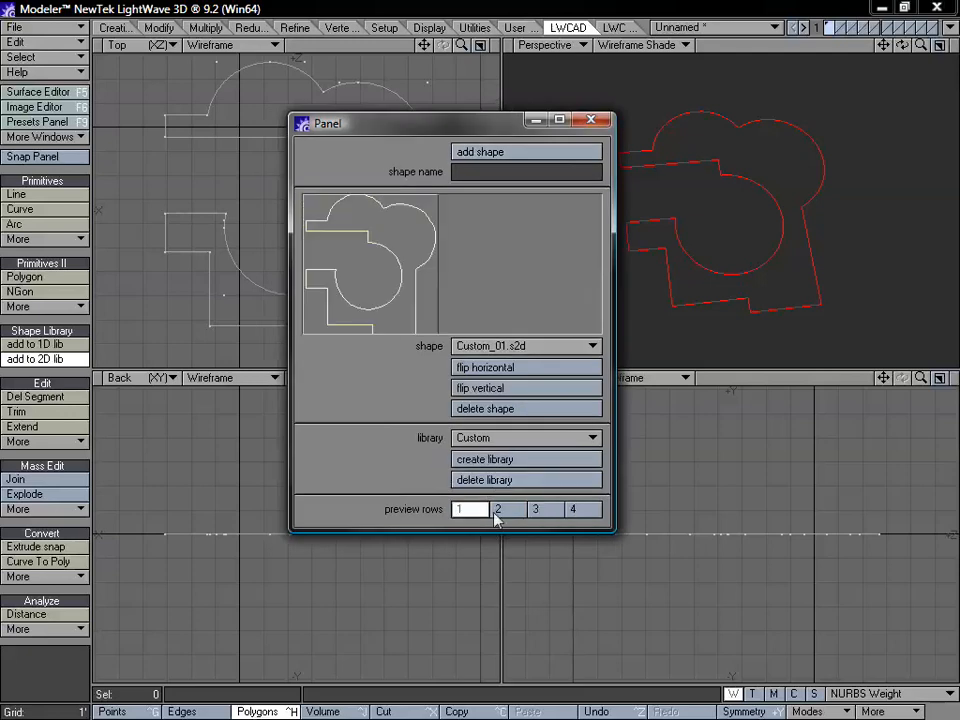
{"action": "left_click", "coordinate": [503, 511]}
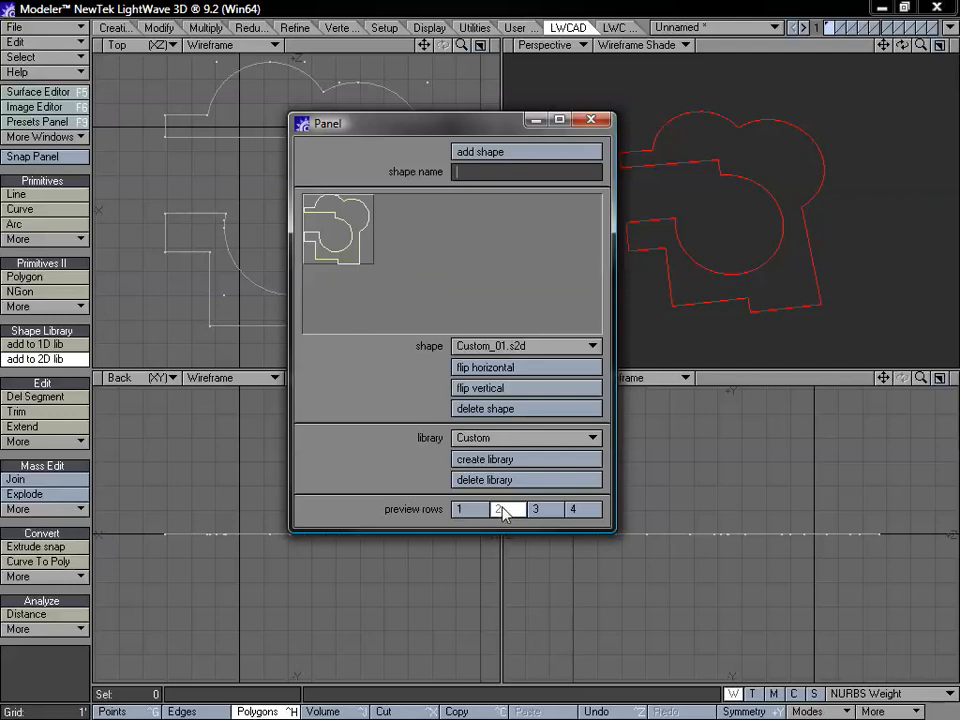
{"action": "left_click", "coordinate": [592, 120]}
Step: Delete the original outline and draw a Pattern 2D shape about 9' wide and 9'2" high in the Top view
{"action": "key", "text": "Delete"}
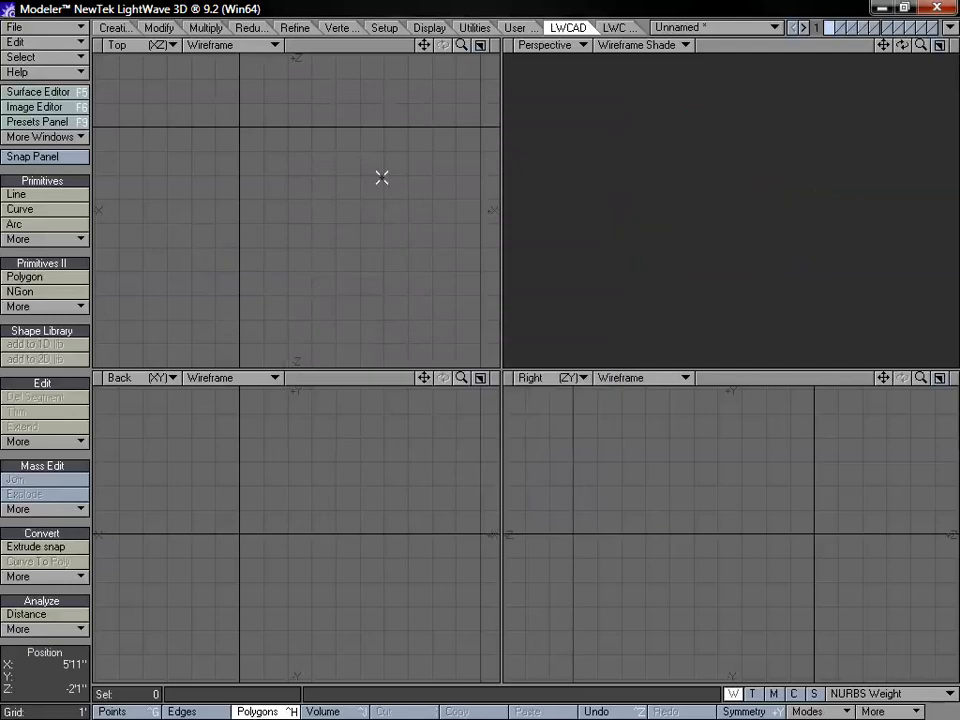
{"action": "left_click", "coordinate": [63, 307]}
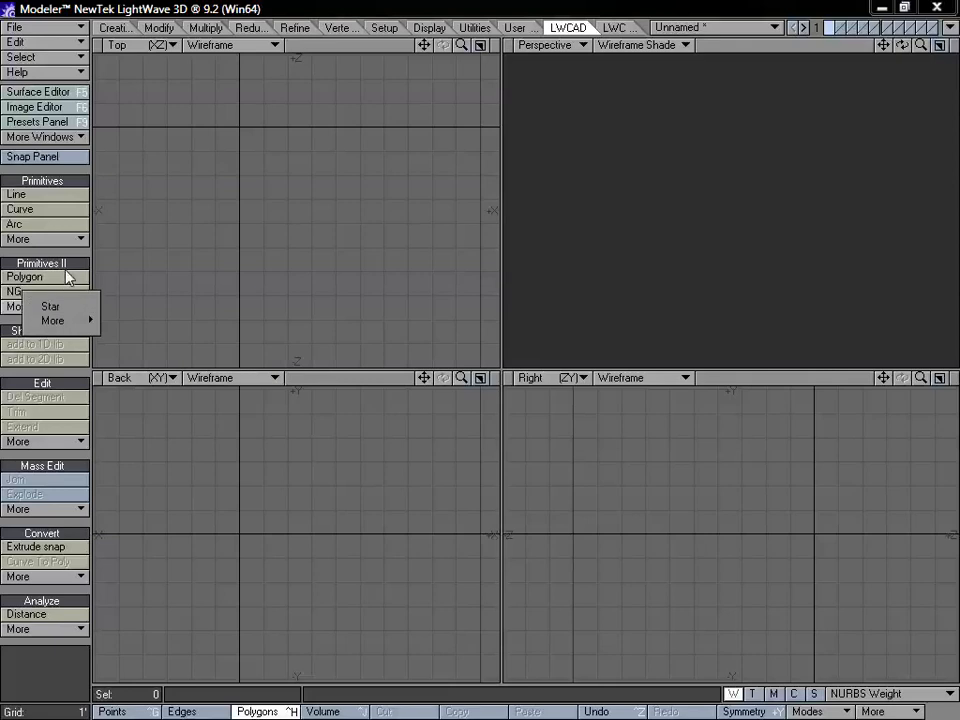
{"action": "left_click", "coordinate": [126, 326]}
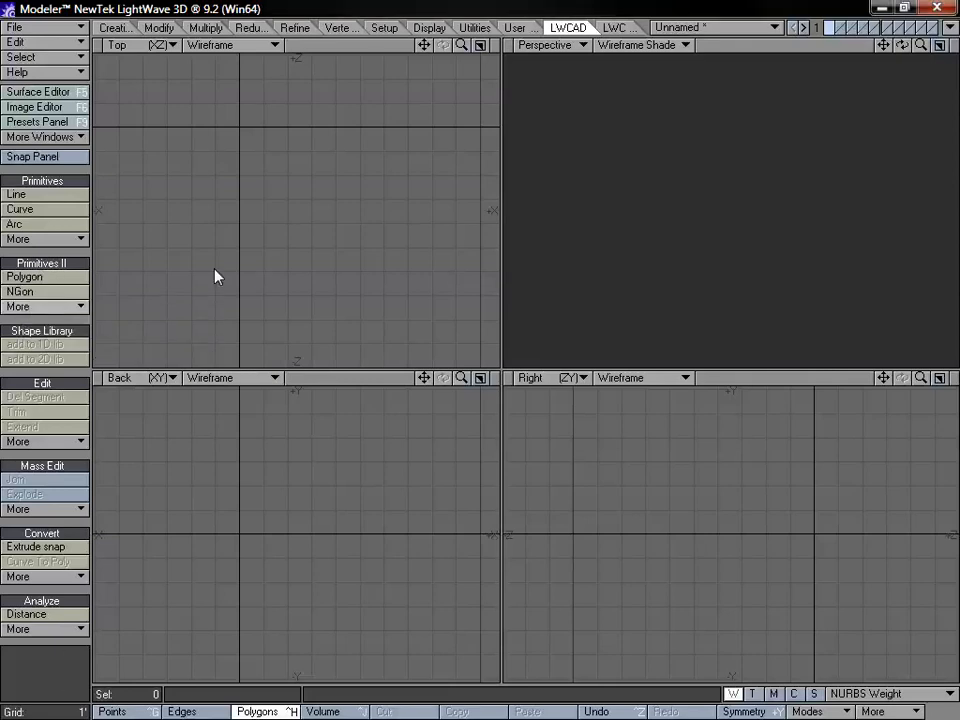
{"action": "left_click_drag", "start_coordinate": [193, 149], "coordinate": [301, 260]}
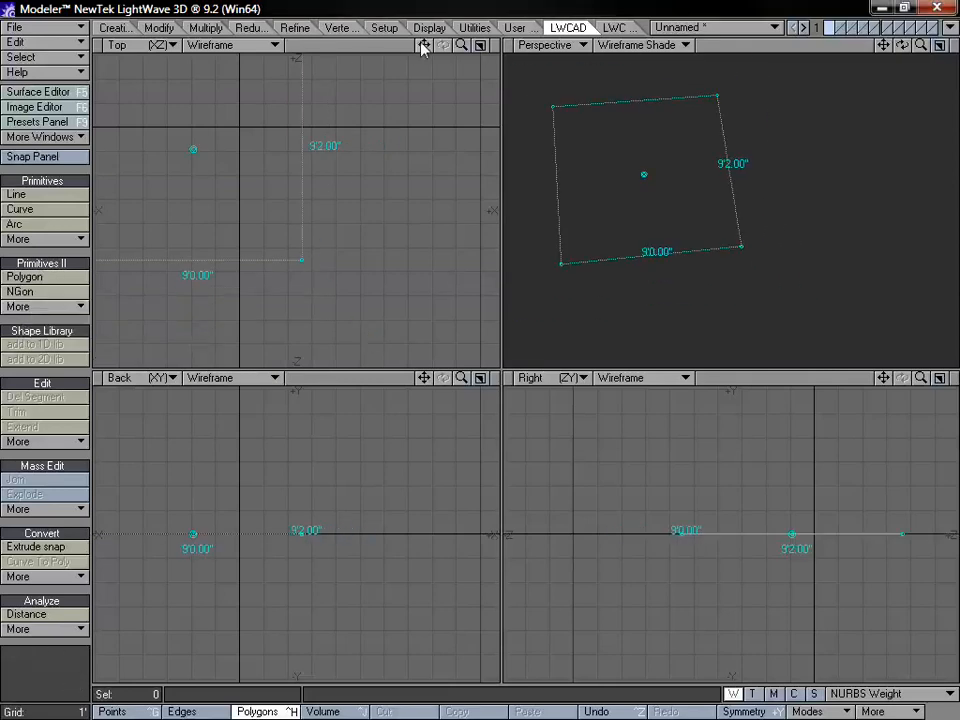
{"action": "left_click_drag", "start_coordinate": [423, 48], "coordinate": [515, 105]}
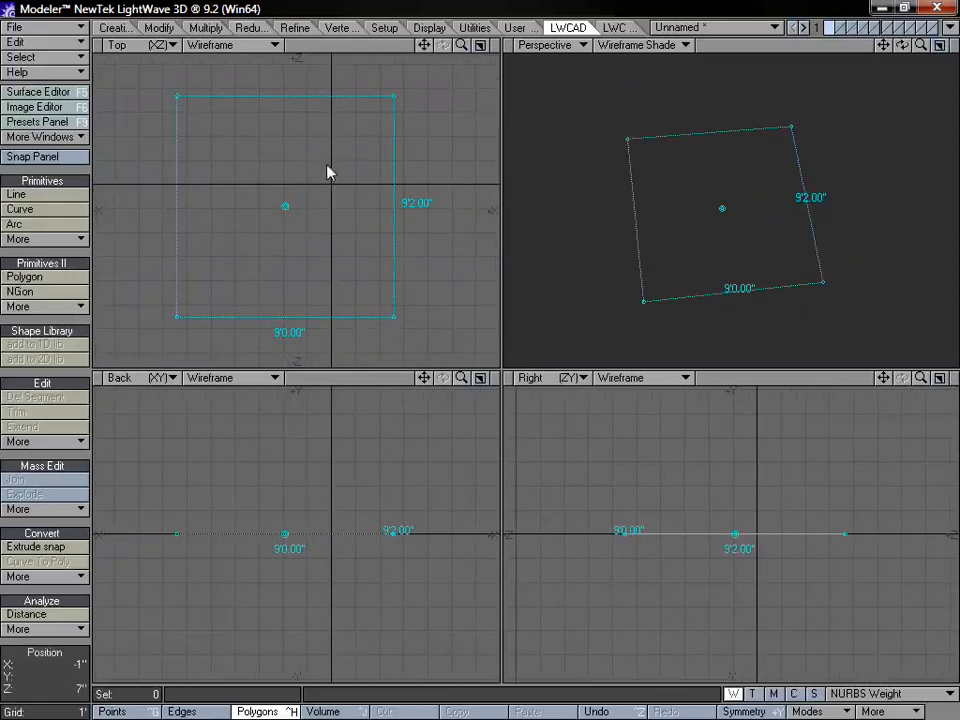
Step: Turn Curve Boolean off for the pattern and switch its library to Custom to use the Custom_01 shape
{"action": "key", "text": "n"}
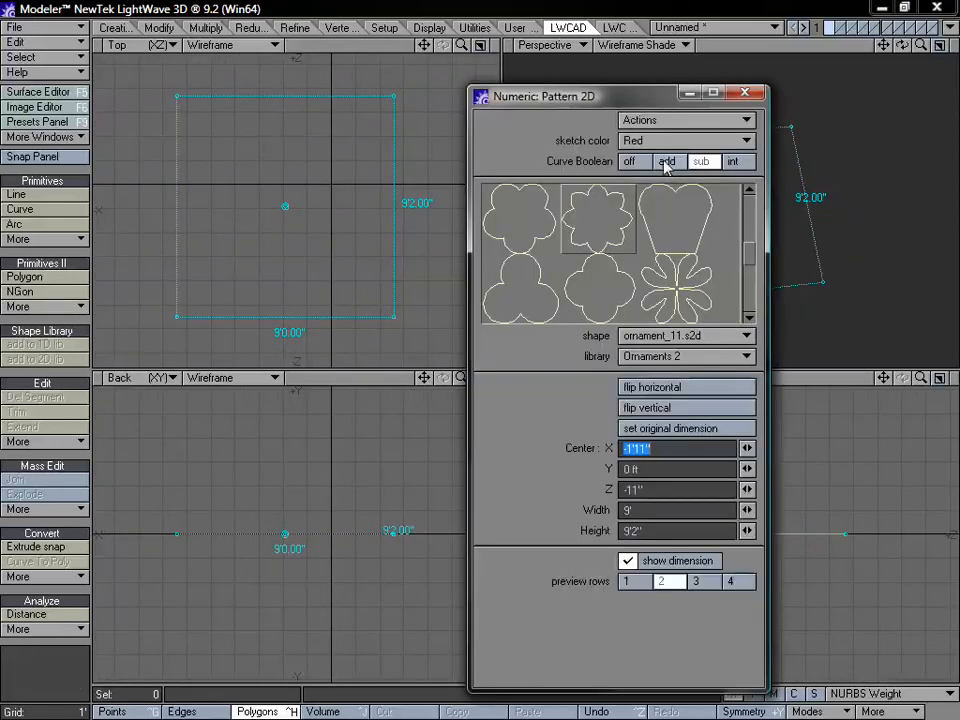
{"action": "left_click", "coordinate": [699, 163]}
{"action": "left_click", "coordinate": [629, 161]}
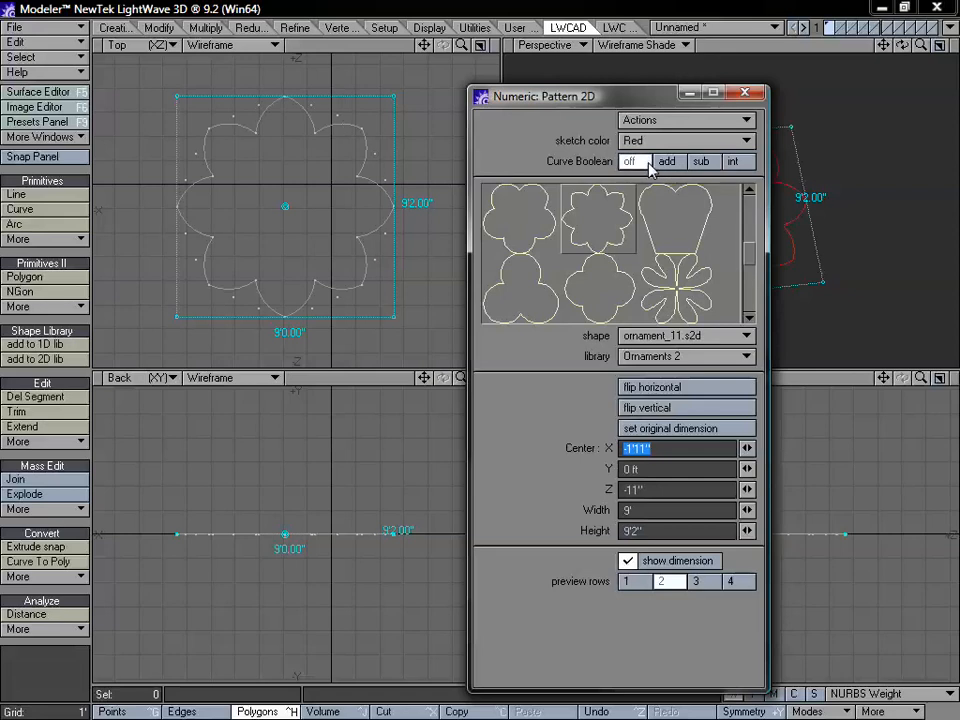
{"action": "left_click", "coordinate": [675, 357]}
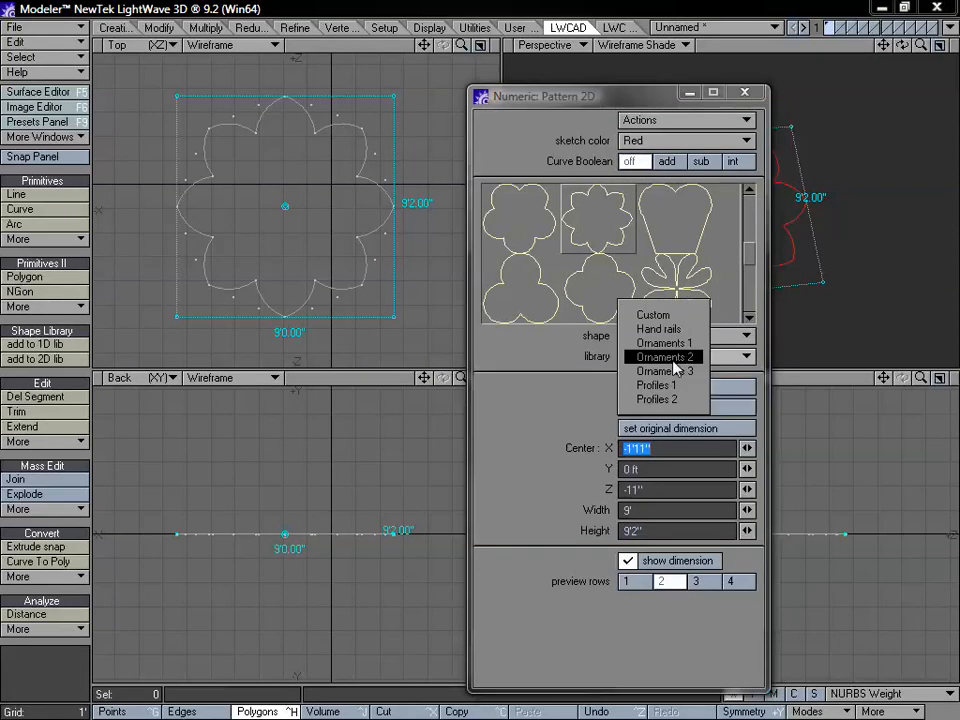
{"action": "left_click", "coordinate": [650, 315]}
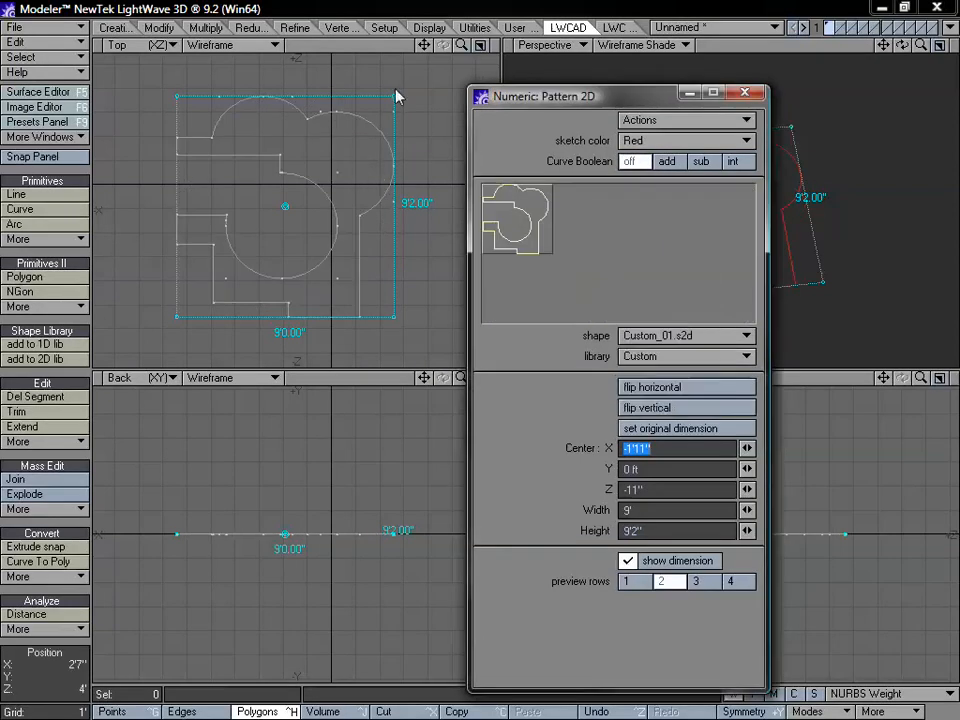
Step: Resize the Custom_01 pattern to about 5'6" wide by 6'4" high, then close the numeric settings and finish the shape
{"action": "mouse_move", "coordinate": [393, 98]}
{"action": "left_mouse_down"}
{"action": "mouse_move", "coordinate": [326, 86]}
{"action": "mouse_move", "coordinate": [409, 128]}
{"action": "mouse_move", "coordinate": [360, 99]}
{"action": "mouse_move", "coordinate": [392, 90]}
{"action": "mouse_move", "coordinate": [378, 95]}
{"action": "left_mouse_up"}
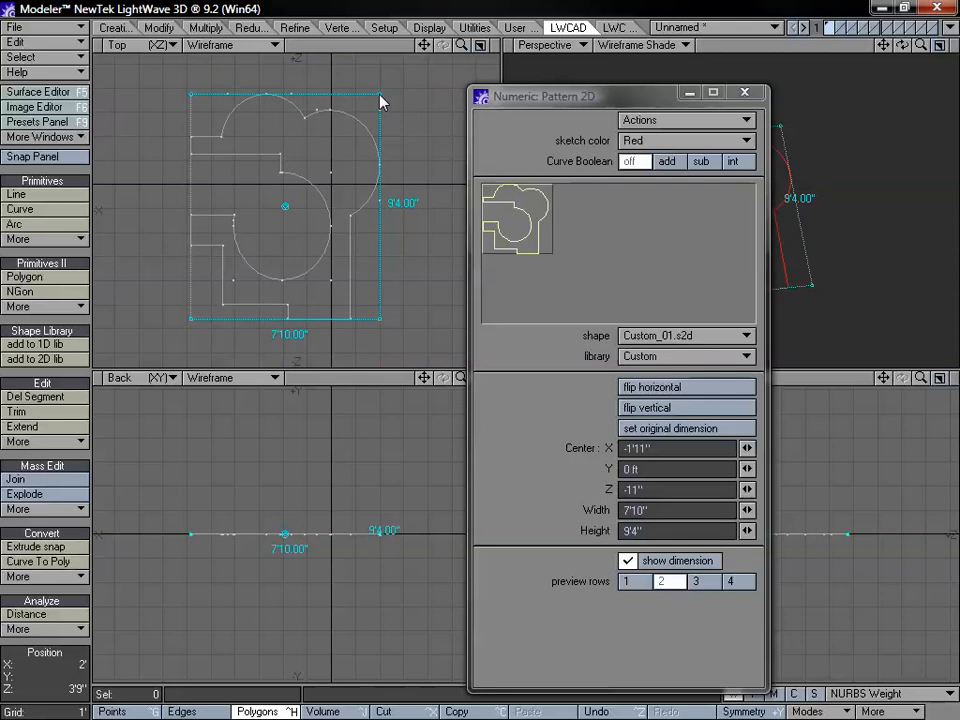
{"action": "left_click_drag", "start_coordinate": [380, 95], "coordinate": [351, 131]}
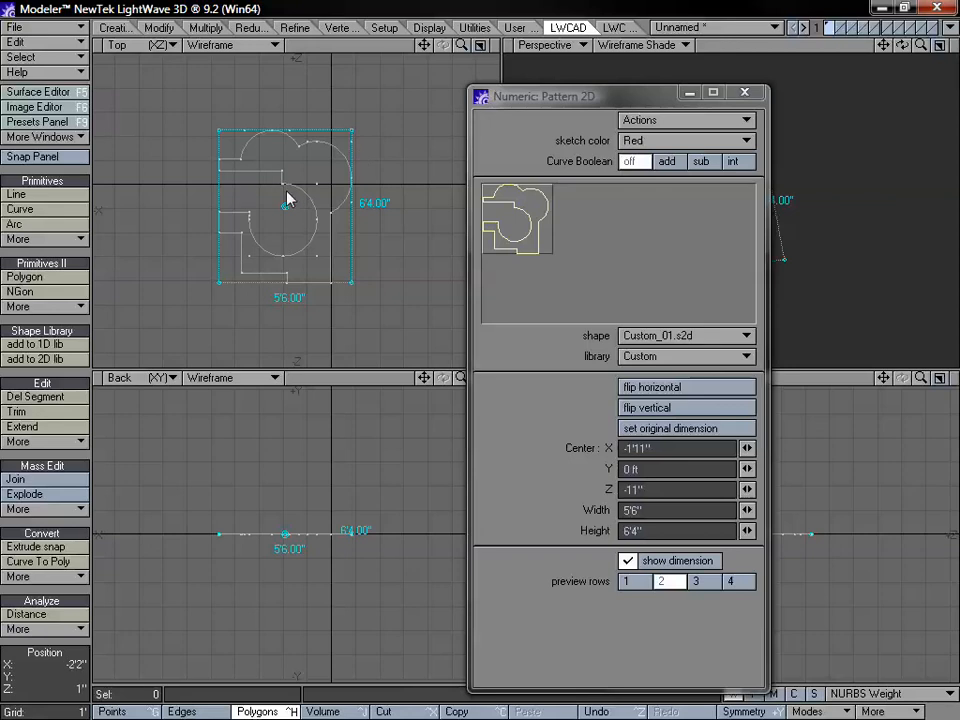
{"action": "left_click", "coordinate": [744, 92]}
{"action": "key", "text": "Escape"}
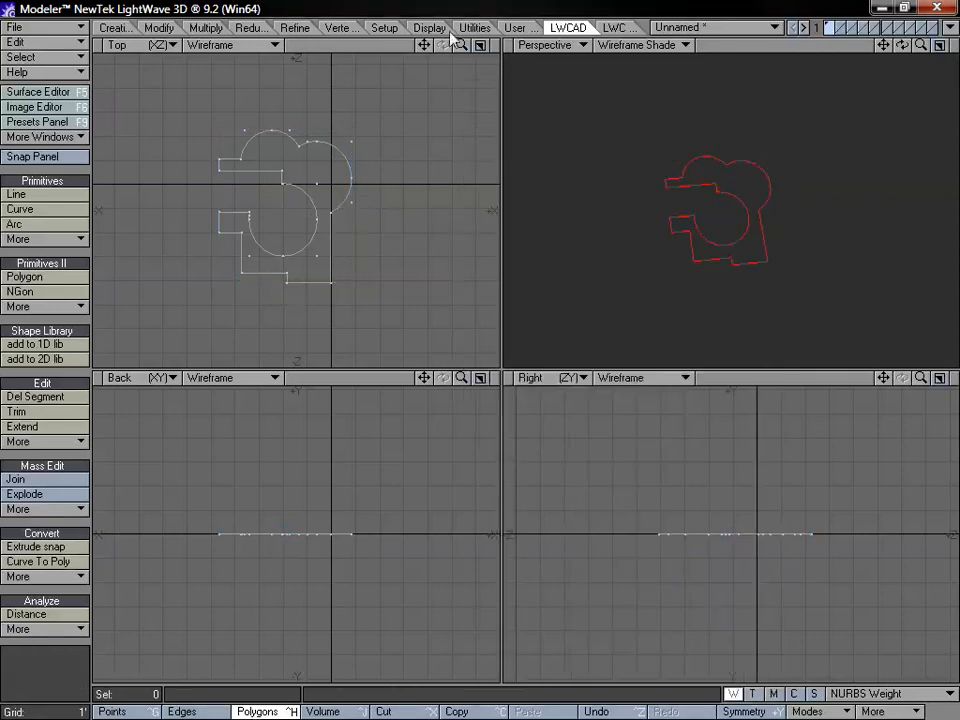
{"action": "left_click_drag", "start_coordinate": [424, 45], "coordinate": [508, 45]}
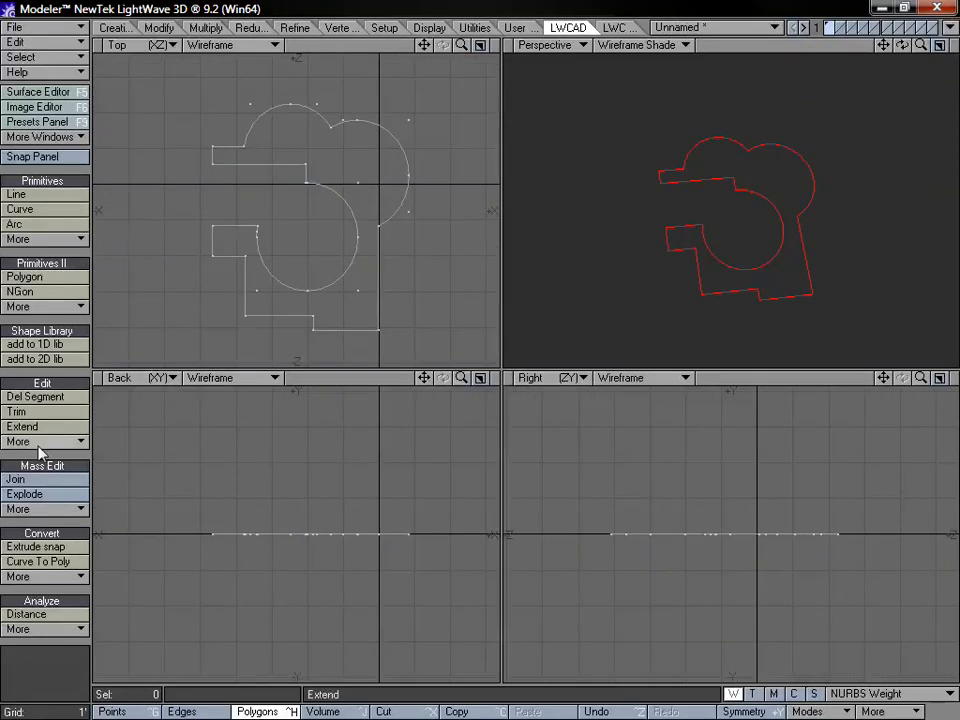
Step: Delete the inner circular cutout and the adjoining stepped segments along the outline's left side with Del Segment
{"action": "left_click", "coordinate": [60, 415]}
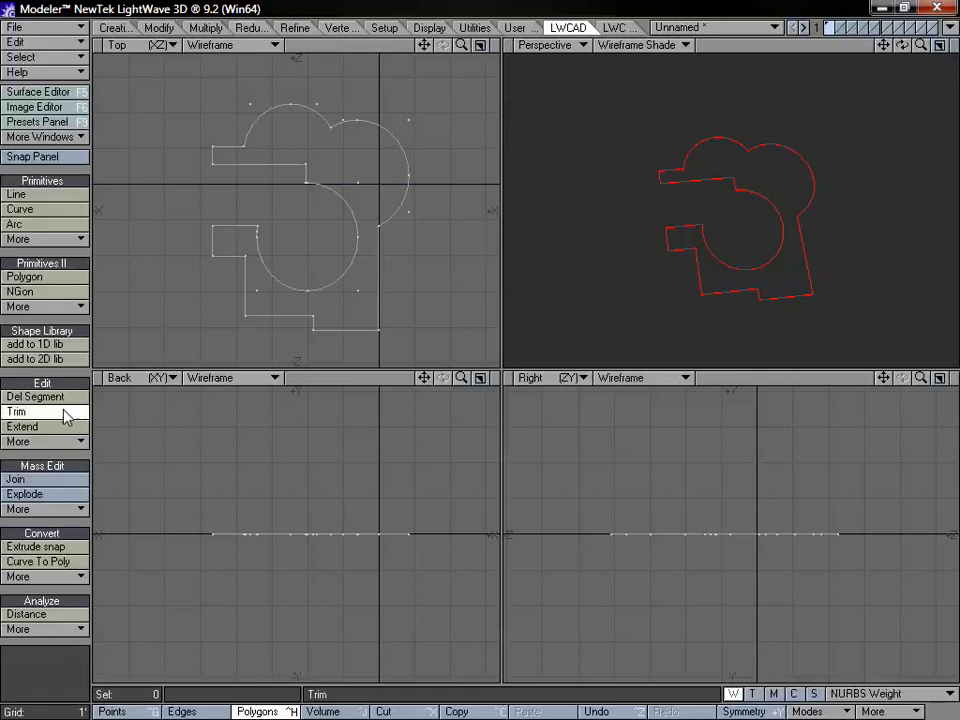
{"action": "left_click", "coordinate": [281, 166]}
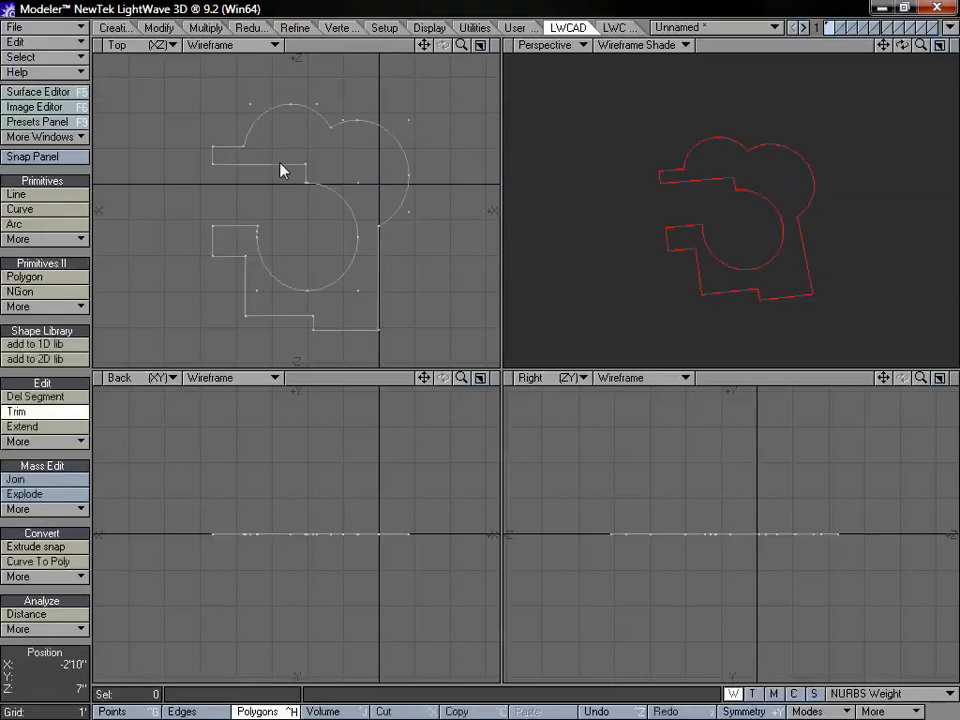
{"action": "left_click", "coordinate": [35, 396]}
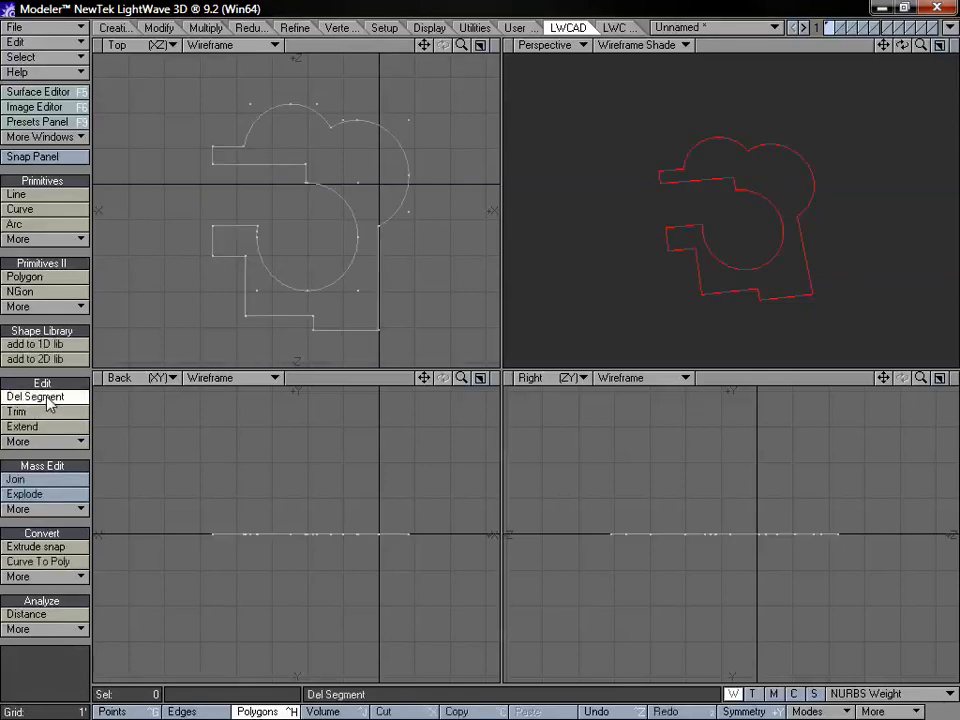
{"action": "left_click", "coordinate": [275, 165]}
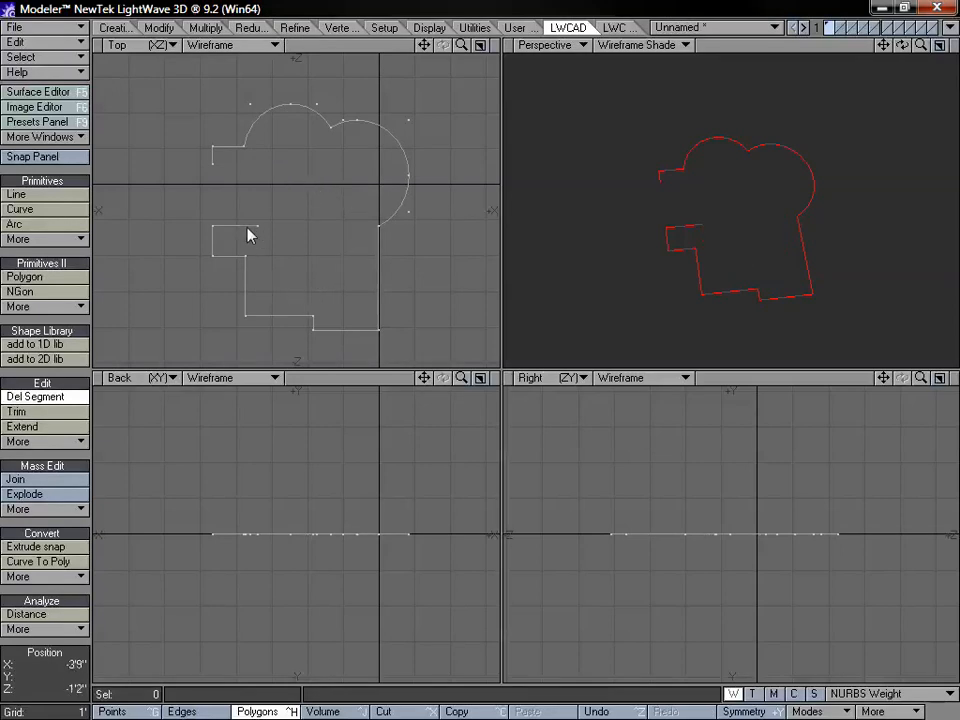
{"action": "left_click", "coordinate": [245, 288]}
{"action": "left_click", "coordinate": [209, 159]}
{"action": "key", "text": "space"}
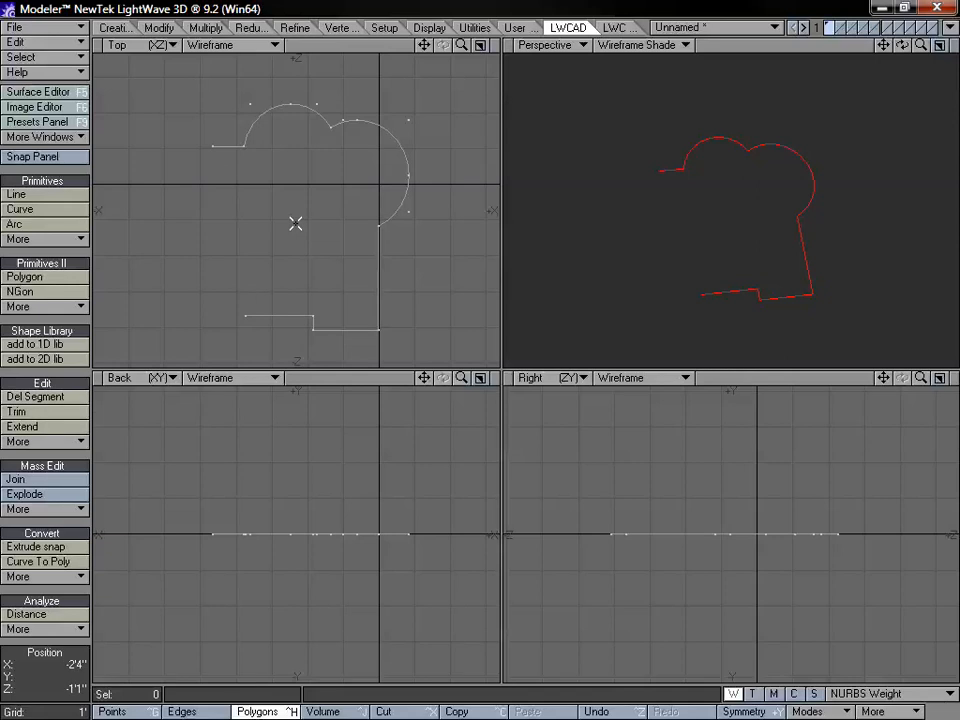
Step: Enable END and PROJ snapping for background layers
{"action": "left_click", "coordinate": [14, 157]}
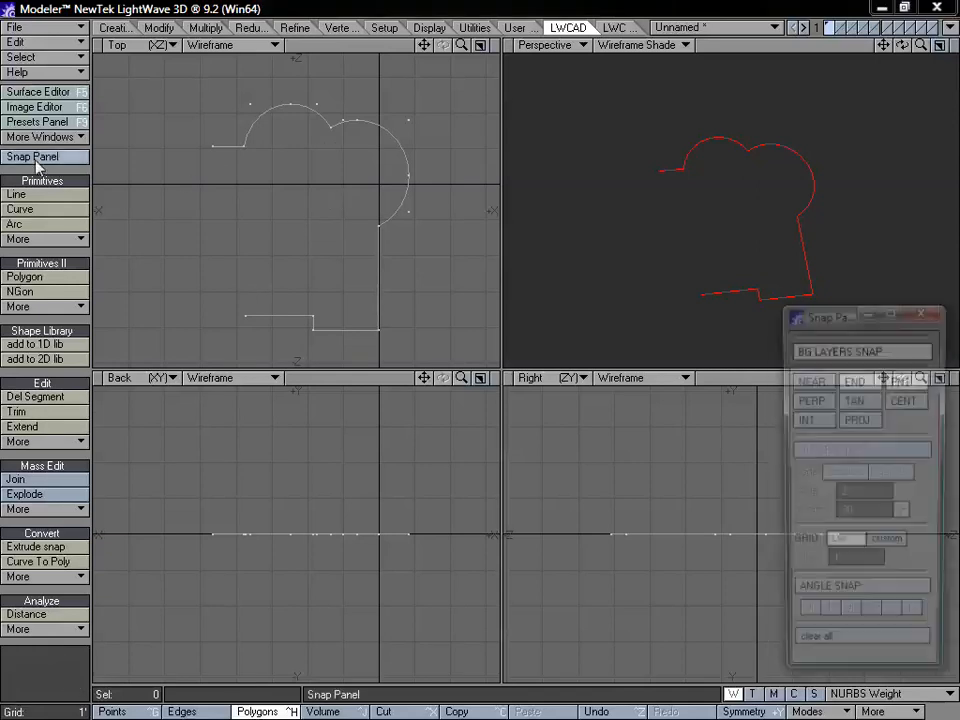
{"action": "left_click", "coordinate": [899, 384]}
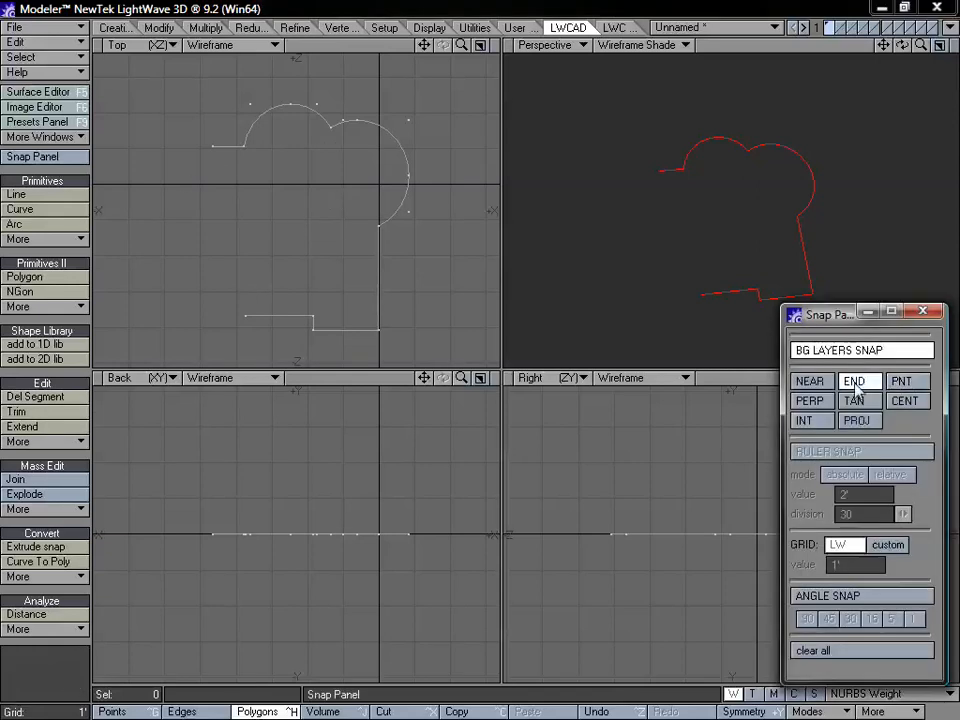
{"action": "left_click", "coordinate": [858, 423]}
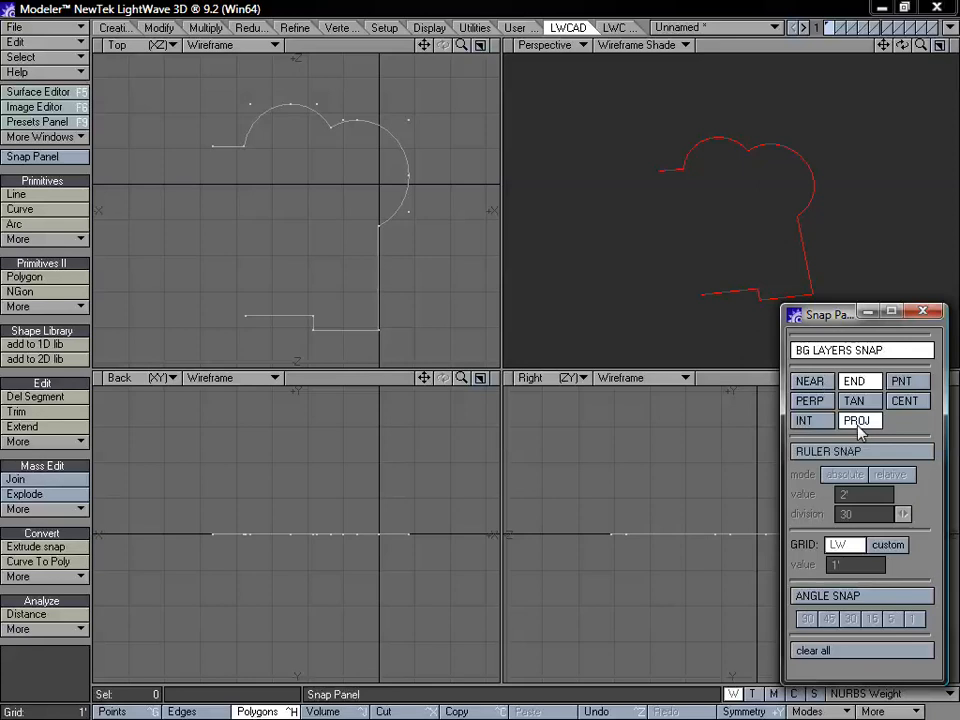
Step: Draw a line about 11.1" long from the outline's lower-left end to the point projected below its upper-left end, and close the snap settings
{"action": "left_click", "coordinate": [14, 194]}
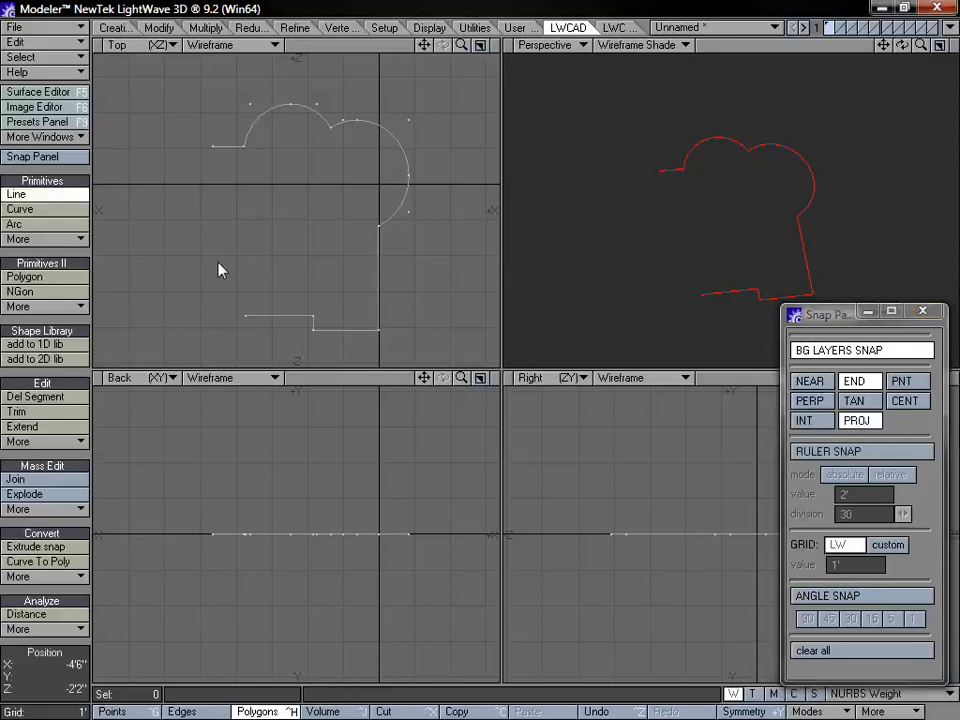
{"action": "left_click", "coordinate": [245, 317]}
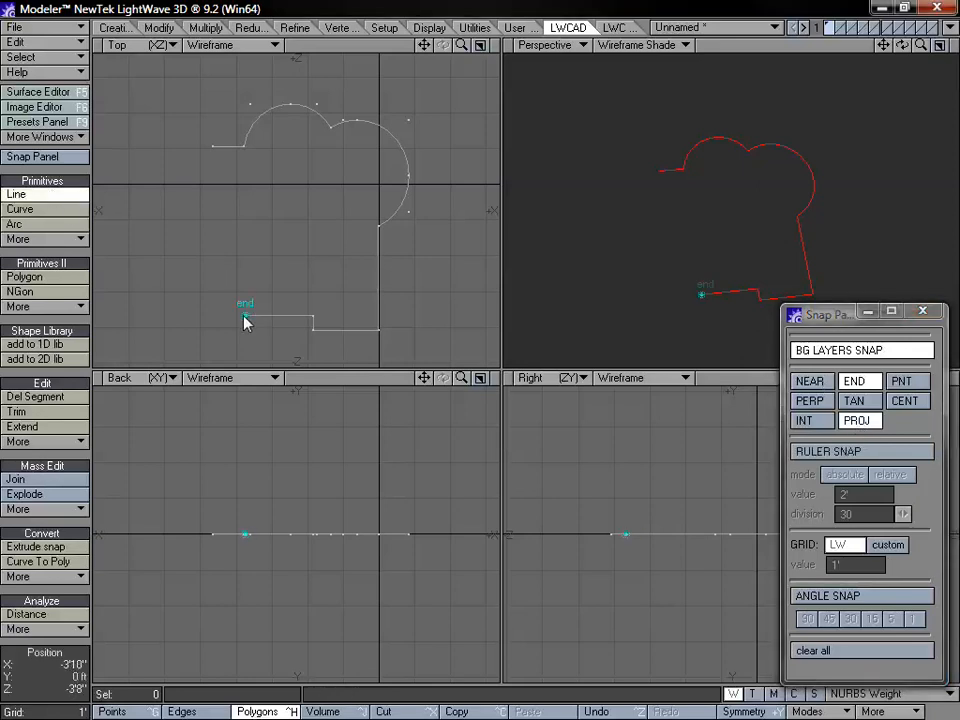
{"action": "left_click", "coordinate": [213, 158]}
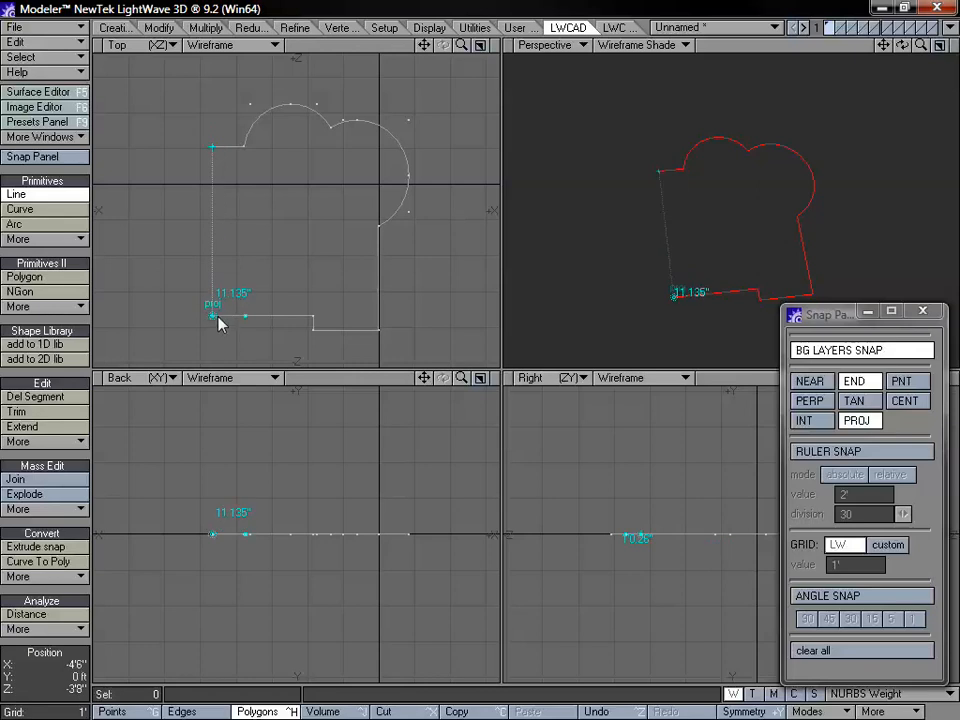
{"action": "left_click", "coordinate": [216, 318]}
{"action": "right_click", "coordinate": [221, 316]}
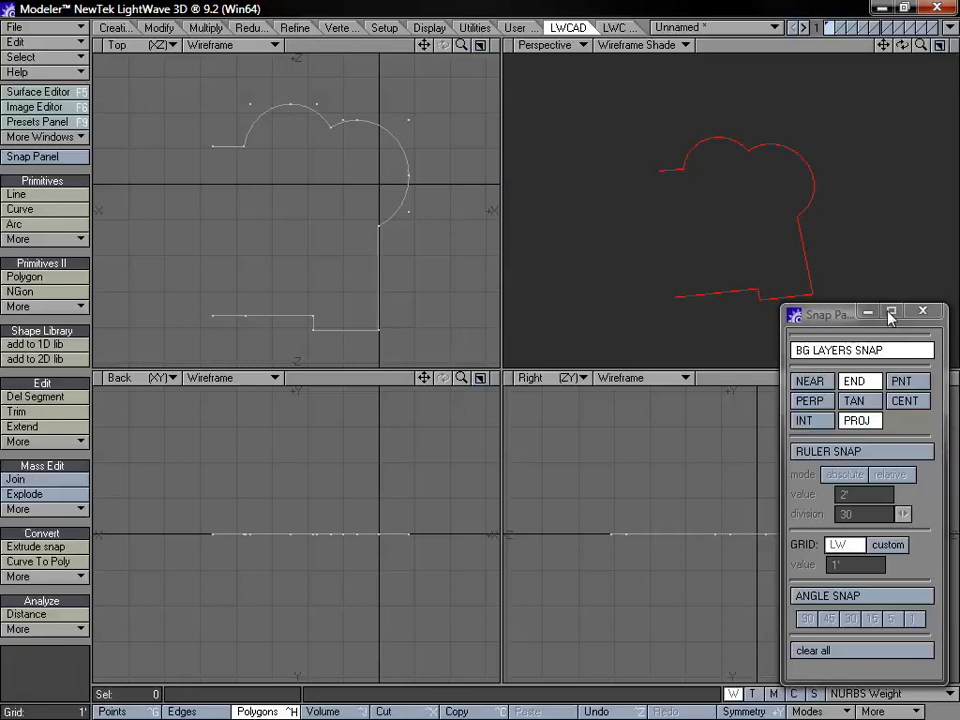
{"action": "left_click", "coordinate": [920, 312]}
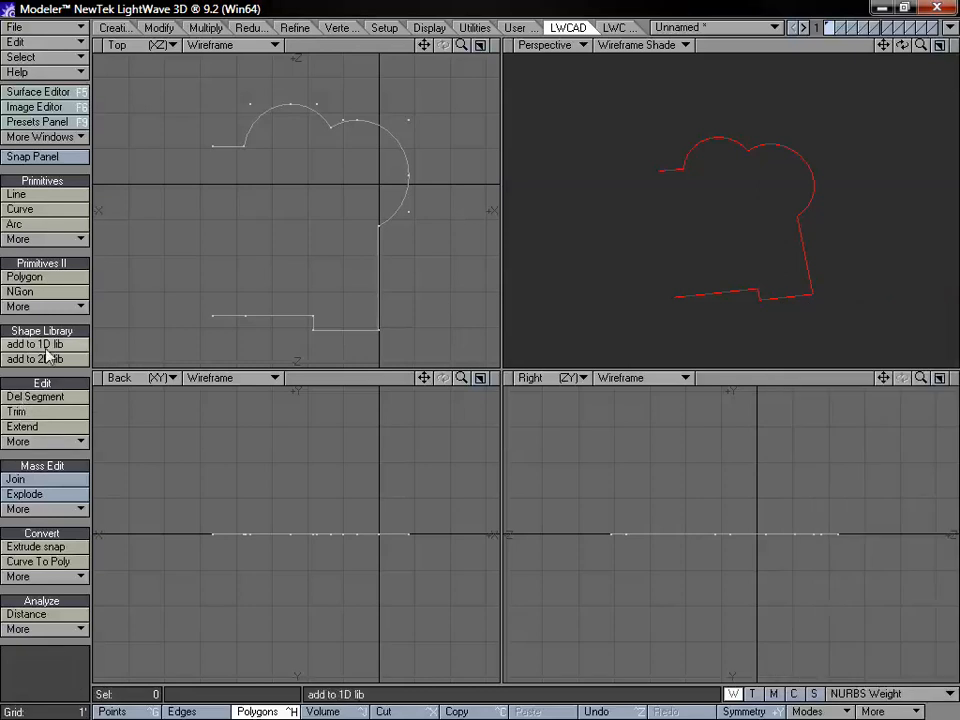
Step: Join the line to the outline and save the curve as shape Custom_02 in the Custom 1D library
{"action": "left_click", "coordinate": [48, 479]}
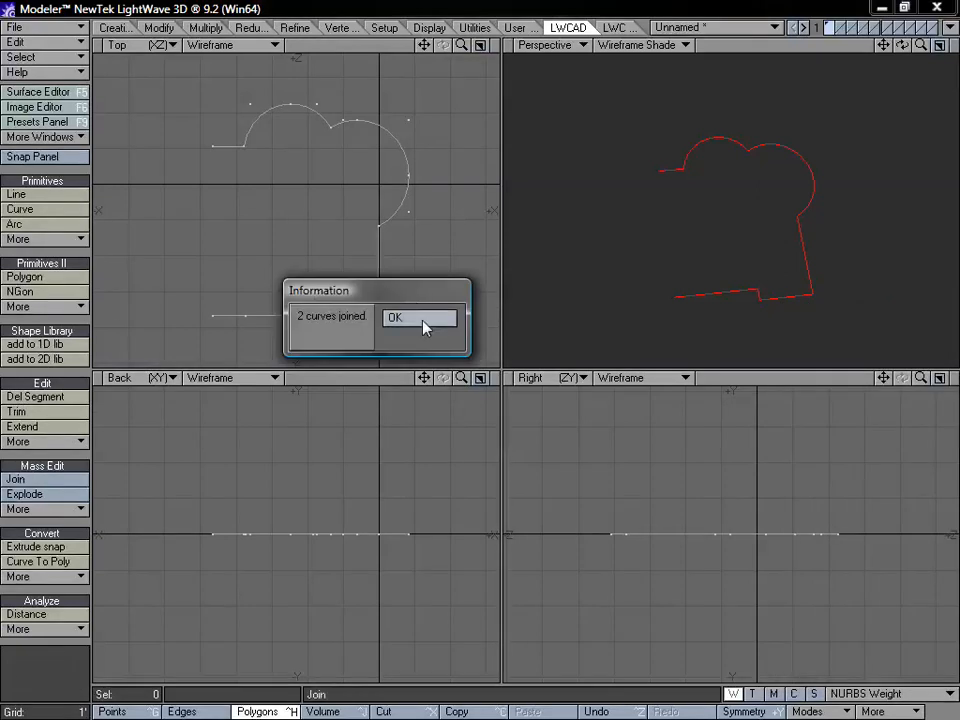
{"action": "left_click", "coordinate": [424, 323]}
{"action": "left_click", "coordinate": [70, 343]}
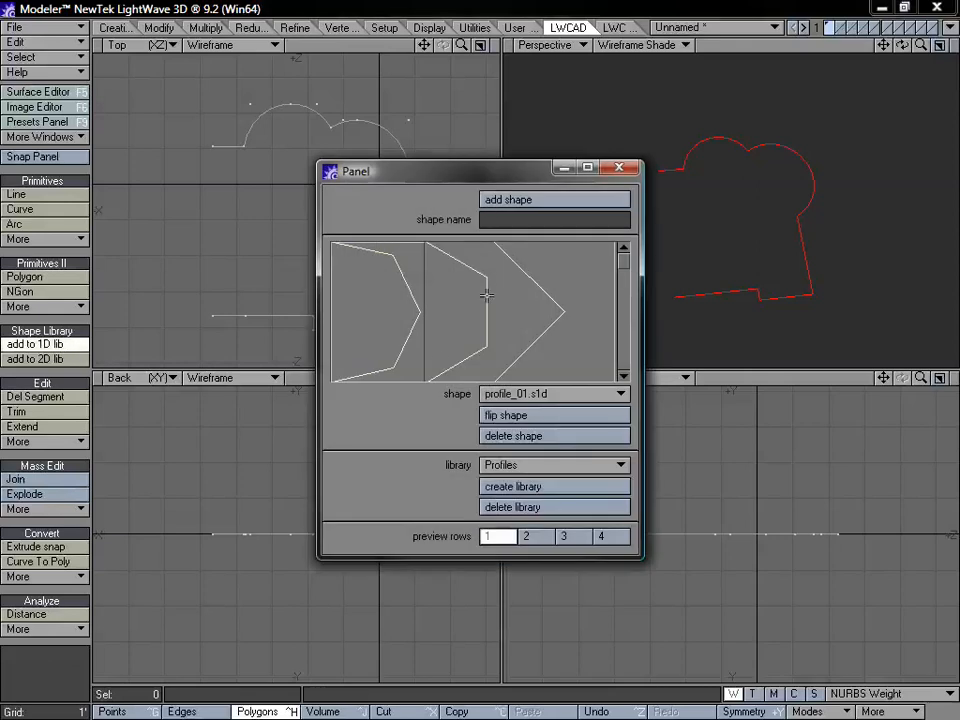
{"action": "left_click", "coordinate": [519, 465]}
{"action": "left_click", "coordinate": [505, 395]}
{"action": "left_click", "coordinate": [508, 219]}
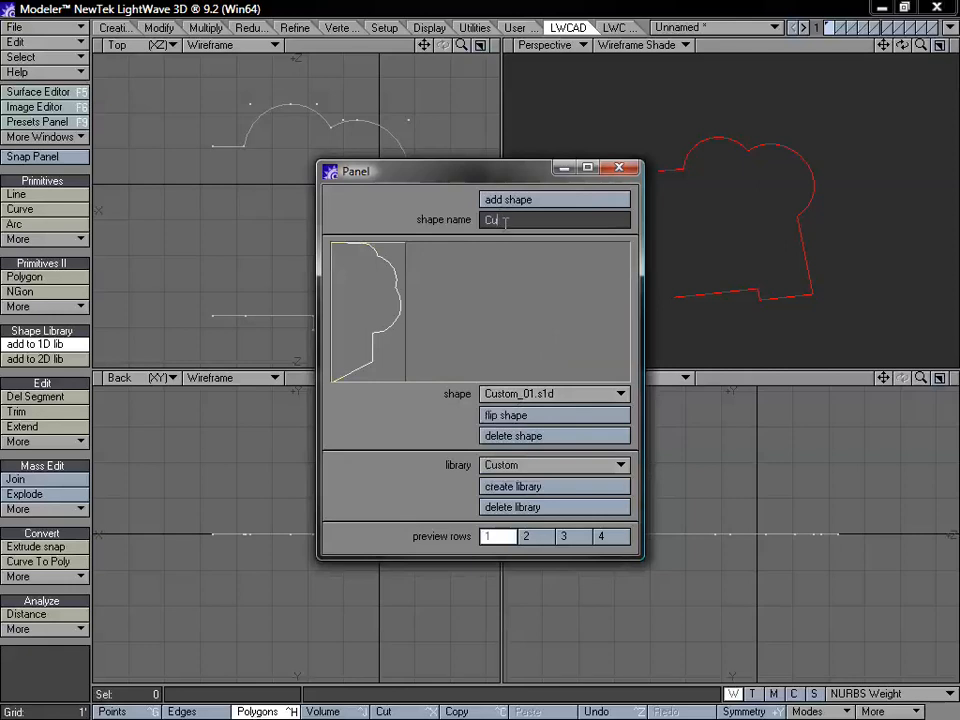
{"action": "type", "text": "Custom_02"}
{"action": "left_click", "coordinate": [519, 199]}
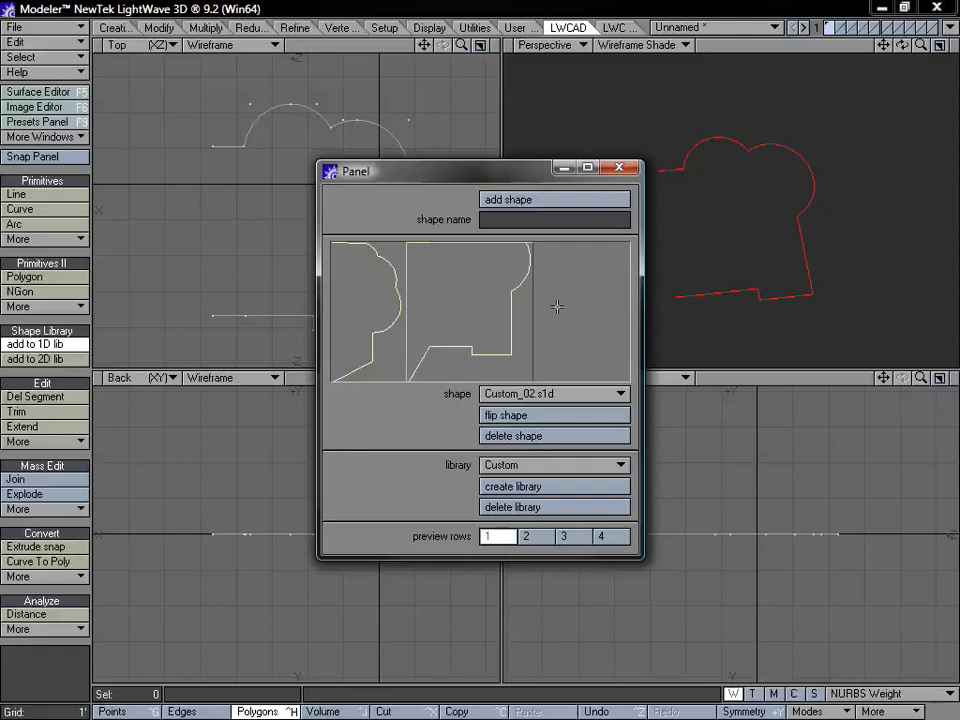
Step: Set the shape preview to 2 rows and close the 1D library settings
{"action": "left_click", "coordinate": [535, 537]}
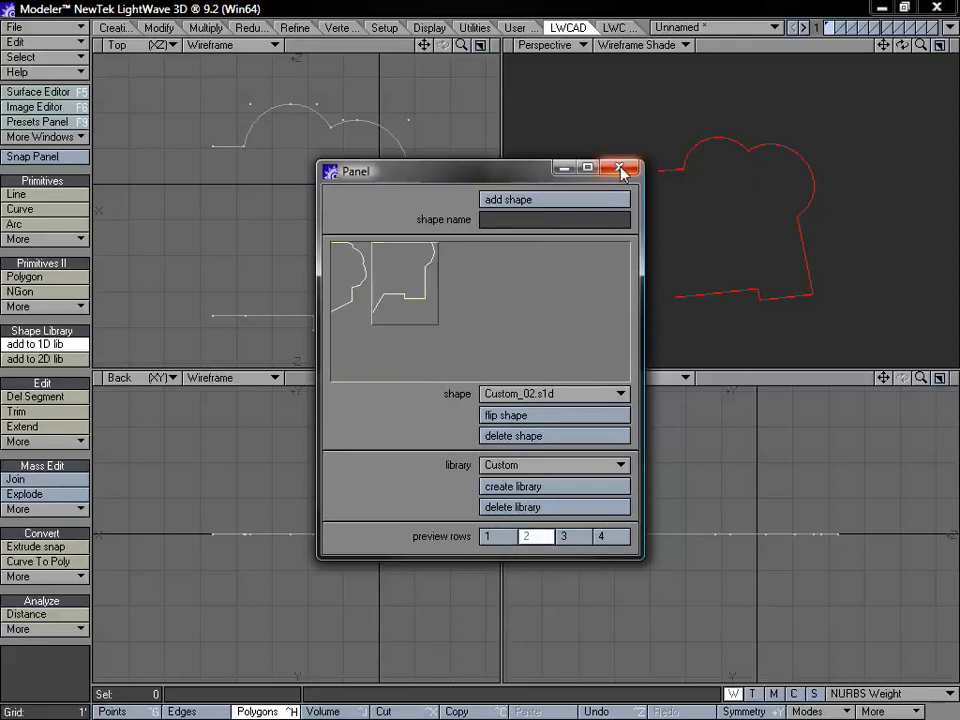
{"action": "left_click_drag", "start_coordinate": [482, 176], "coordinate": [600, 165]}
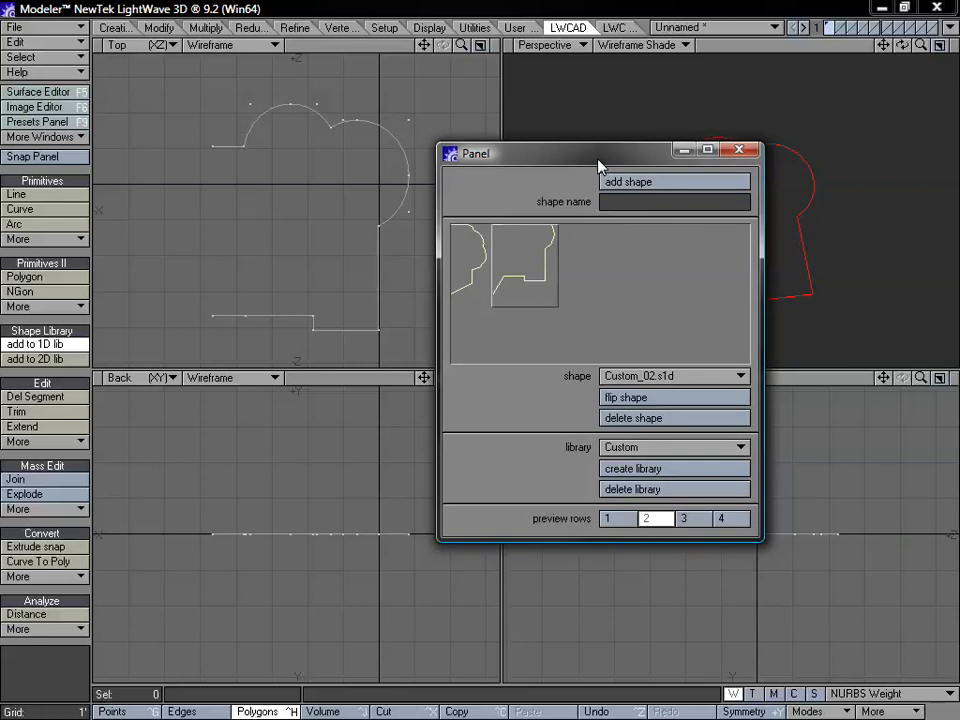
{"action": "left_click", "coordinate": [739, 150]}
Step: Move the profile about 4'8" along X so its open ends lie on the Z axis, and shift it up above the X axis
{"action": "left_click_drag", "start_coordinate": [424, 45], "coordinate": [363, 46]}
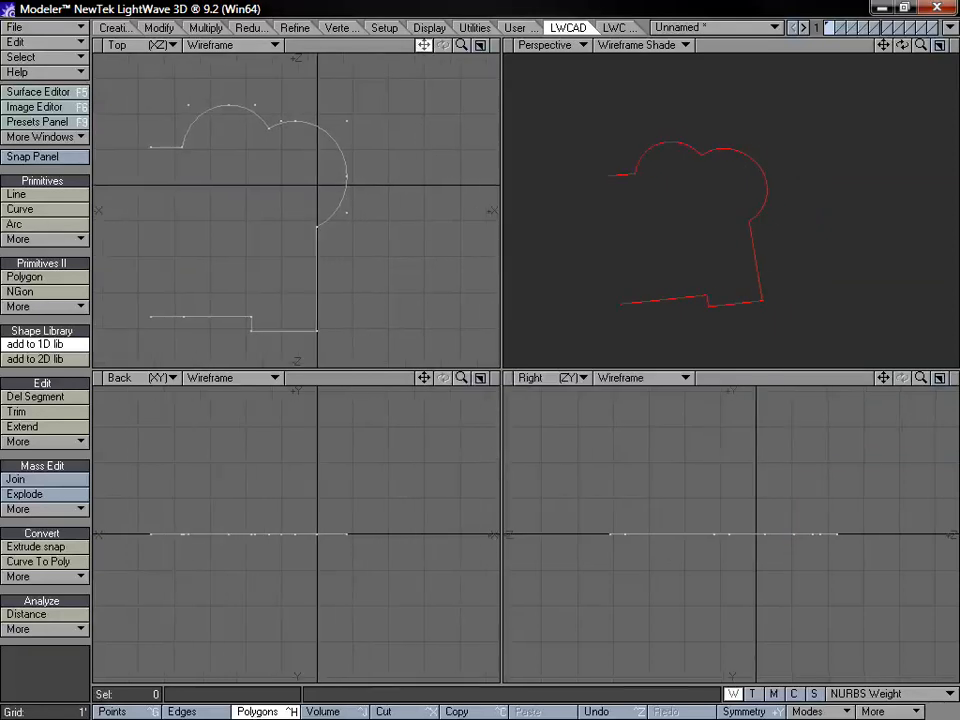
{"action": "key", "text": "t"}
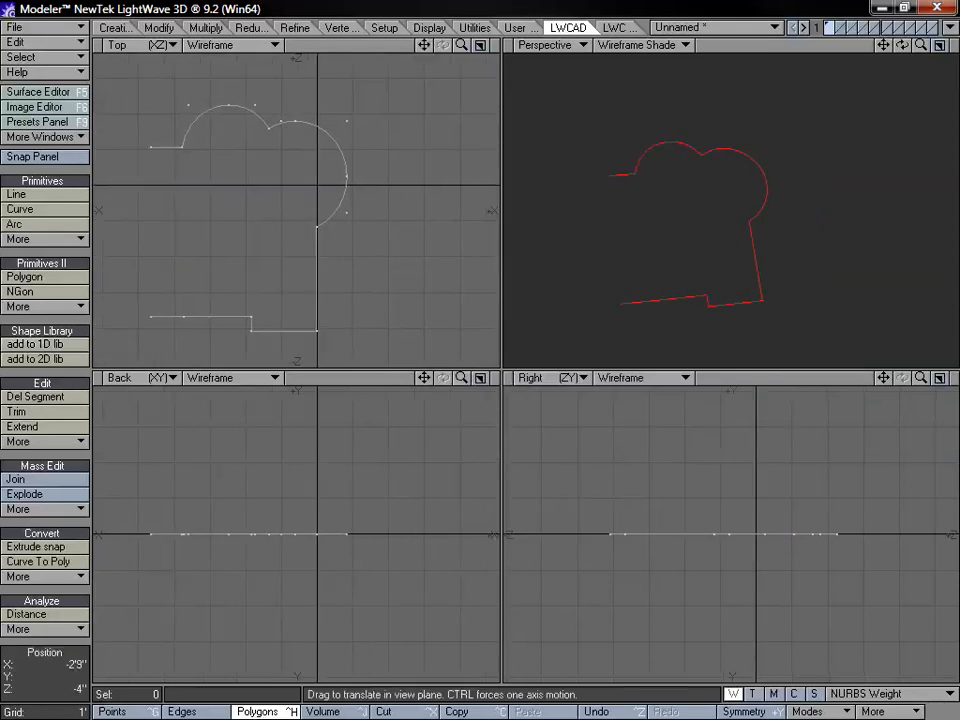
{"action": "left_click_drag", "start_coordinate": [225, 183], "coordinate": [392, 183]}
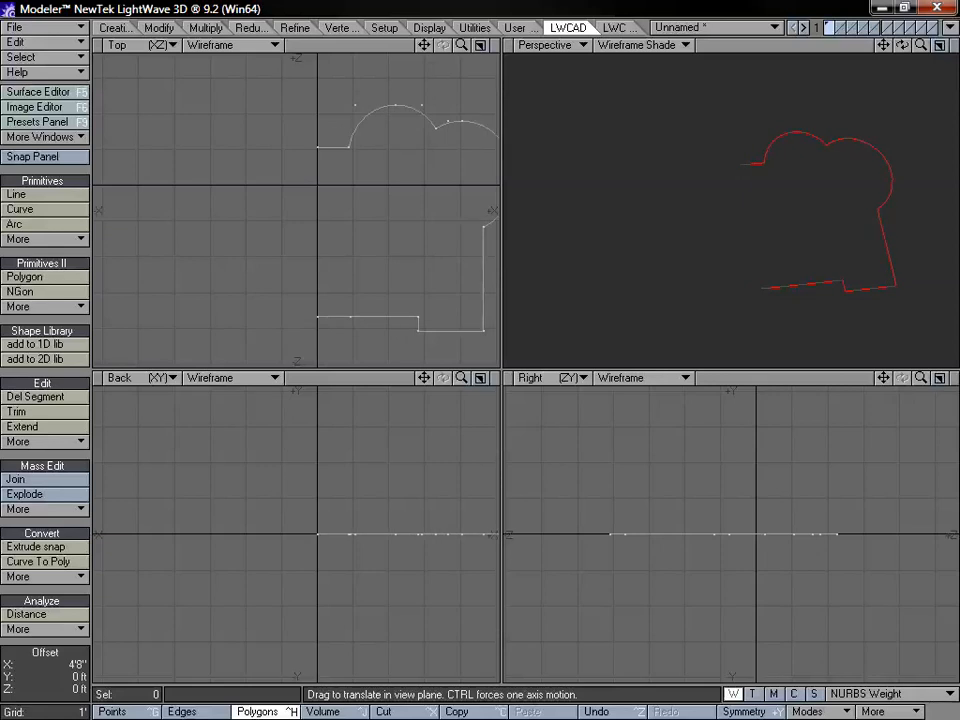
{"action": "key", "text": "space"}
{"action": "left_click_drag", "start_coordinate": [424, 45], "coordinate": [444, 109]}
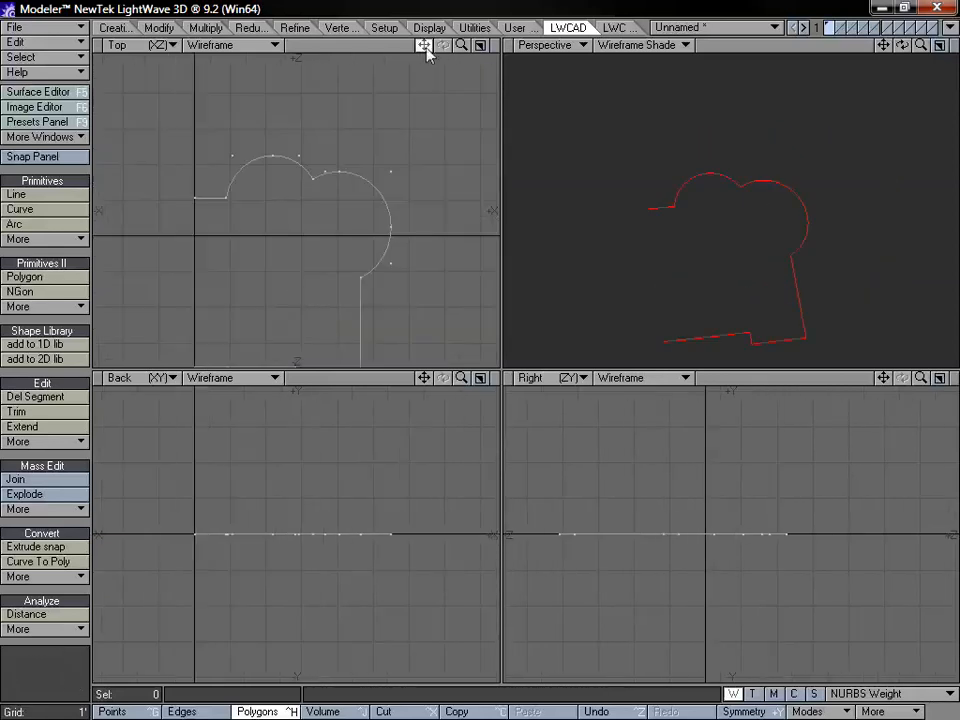
{"action": "key", "text": "t"}
{"action": "left_click_drag", "start_coordinate": [296, 289], "coordinate": [296, 138]}
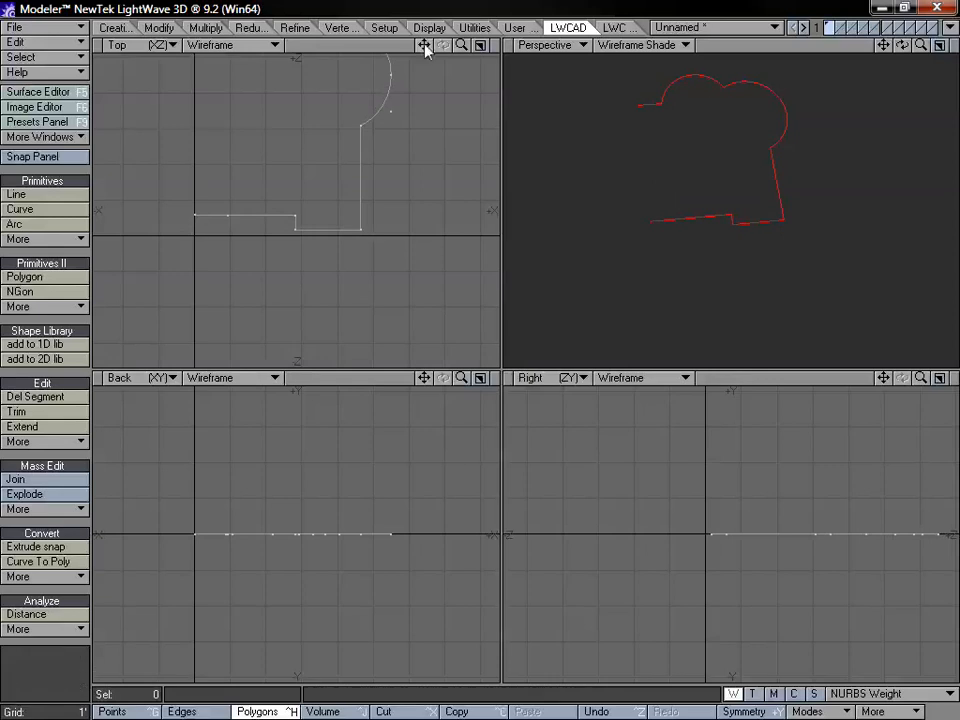
Step: Select the profile's two open end points, stretch them apart along Z only, and clear the point selection
{"action": "left_click_drag", "start_coordinate": [424, 45], "coordinate": [438, 140]}
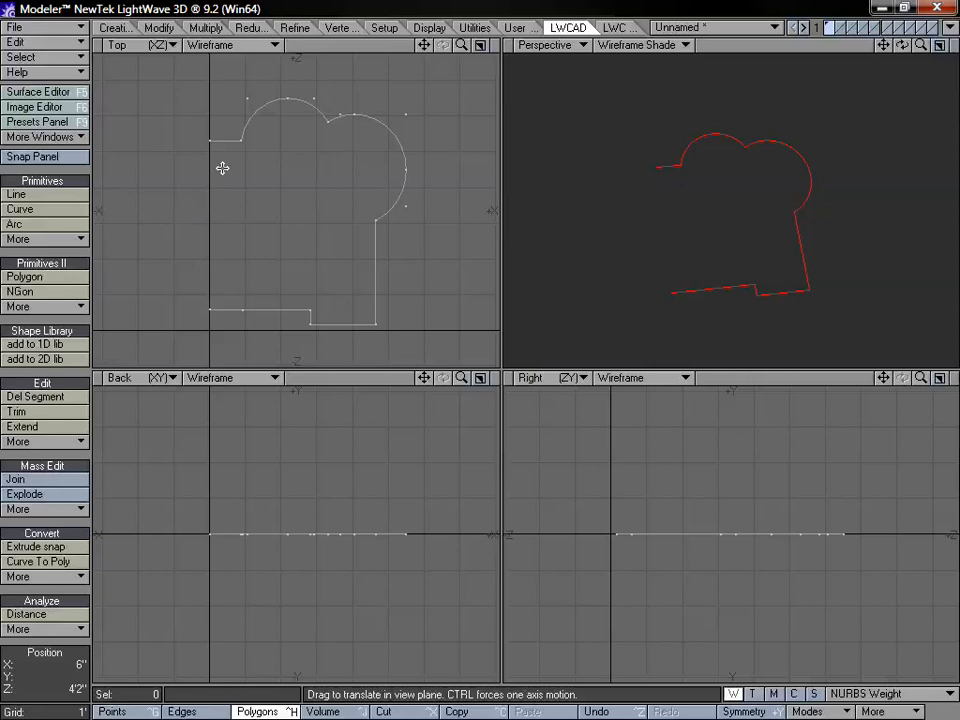
{"action": "key", "text": "ctrl+g"}
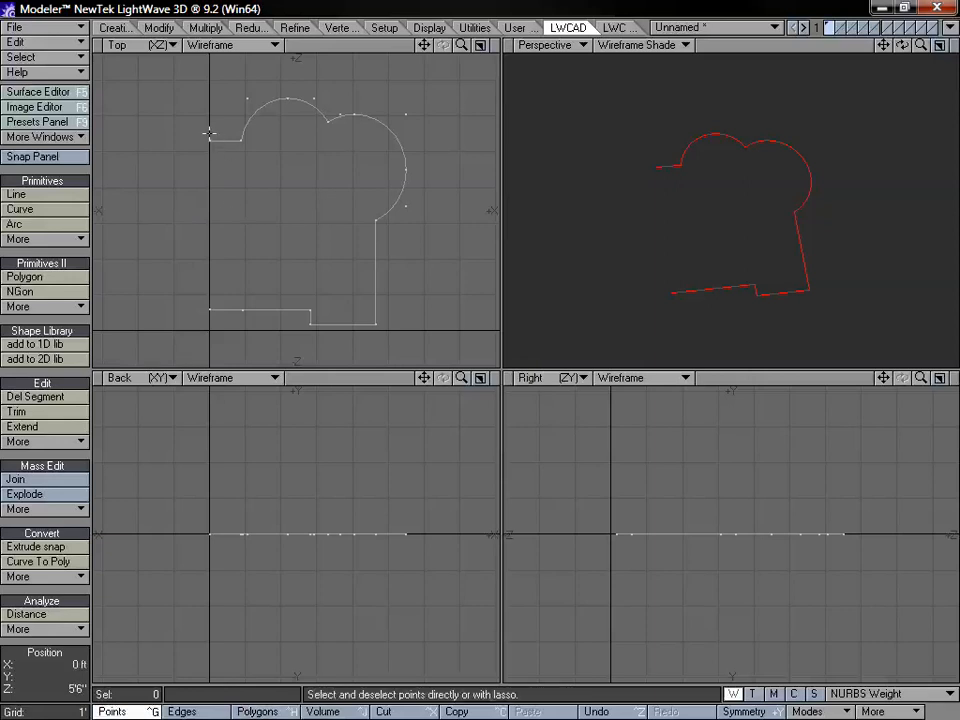
{"action": "left_click", "coordinate": [210, 140]}
{"action": "left_click", "coordinate": [210, 309]}
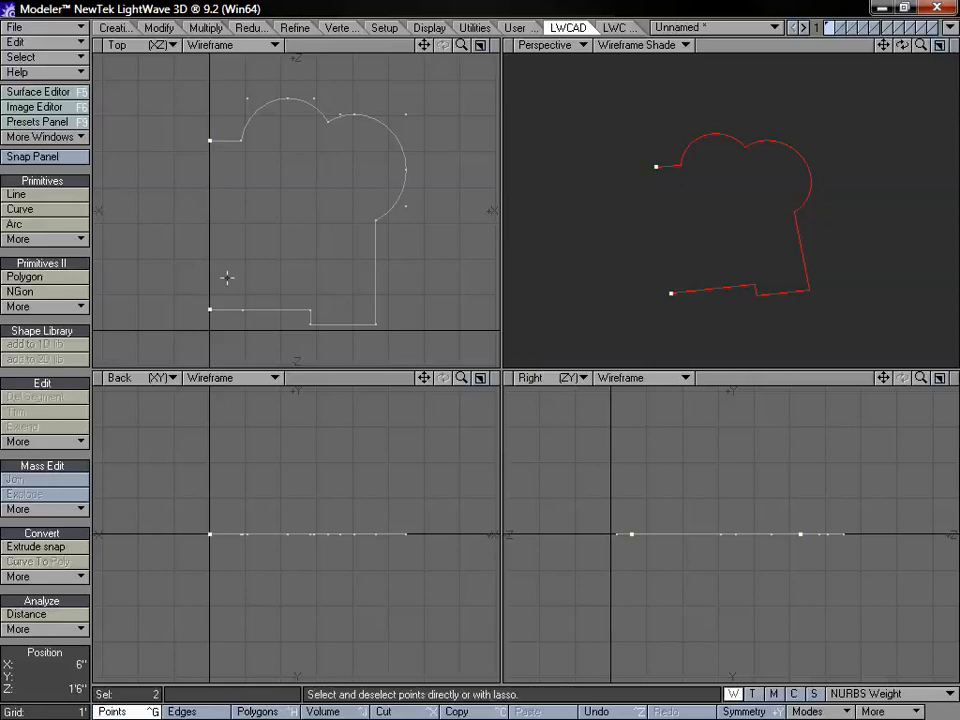
{"action": "key", "text": "h"}
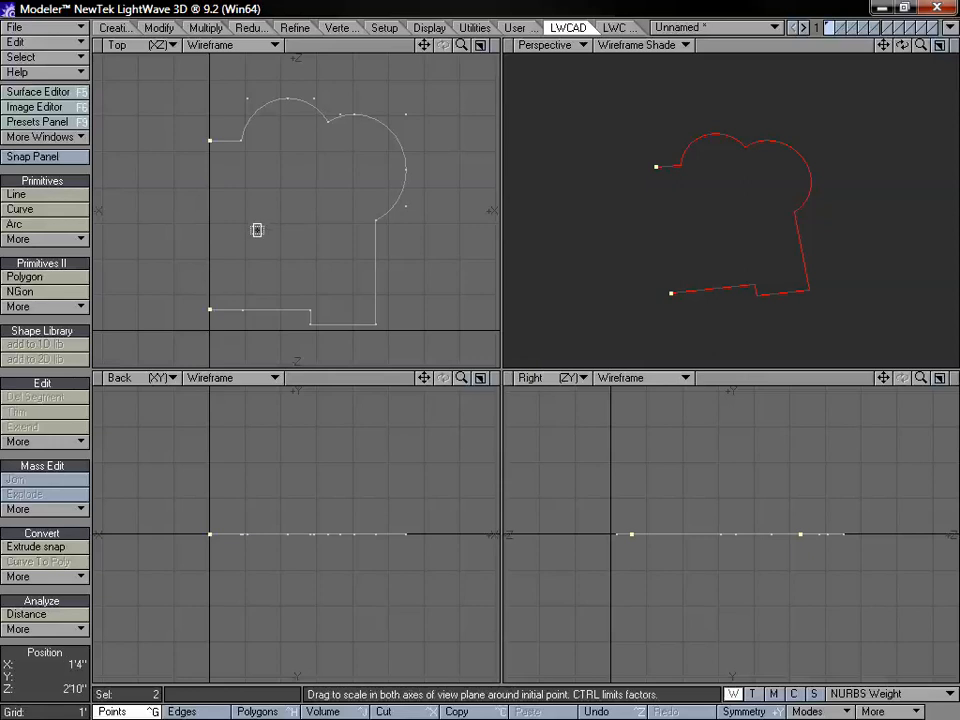
{"action": "left_click_drag", "start_coordinate": [257, 229], "coordinate": [257, 148], "text": "ctrl"}
{"action": "right_click_drag", "start_coordinate": [531, 540], "coordinate": [418, 141]}
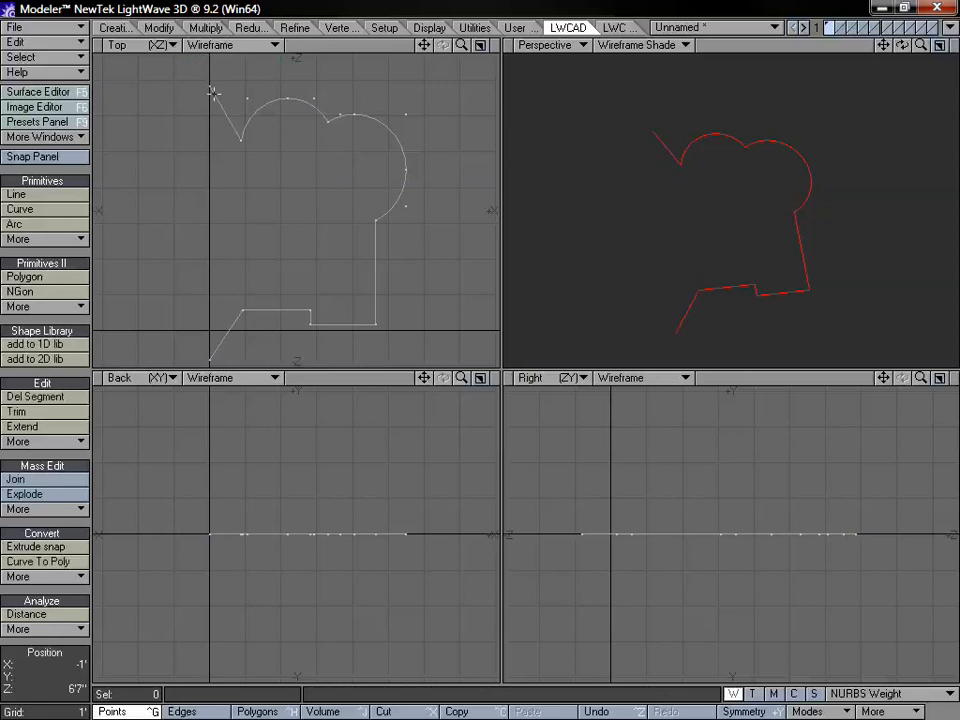
Step: Return to polygon mode and save the reshaped profile as Custom_03 in the Custom 1D library
{"action": "left_click_drag", "start_coordinate": [462, 46], "coordinate": [428, 31]}
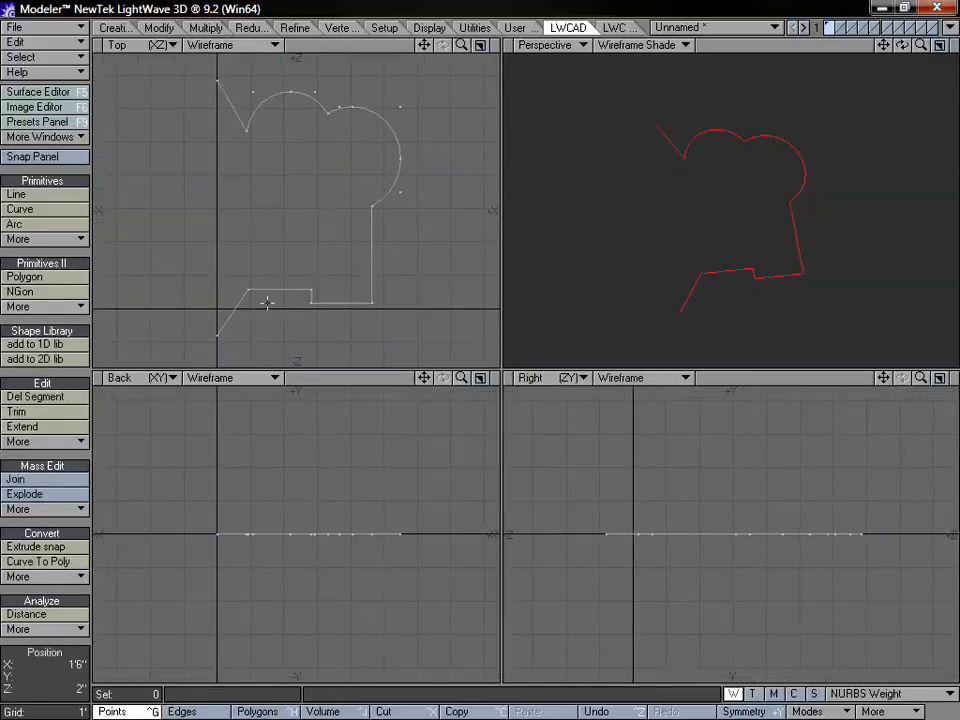
{"action": "key", "text": "ctrl+h"}
{"action": "left_click", "coordinate": [237, 306]}
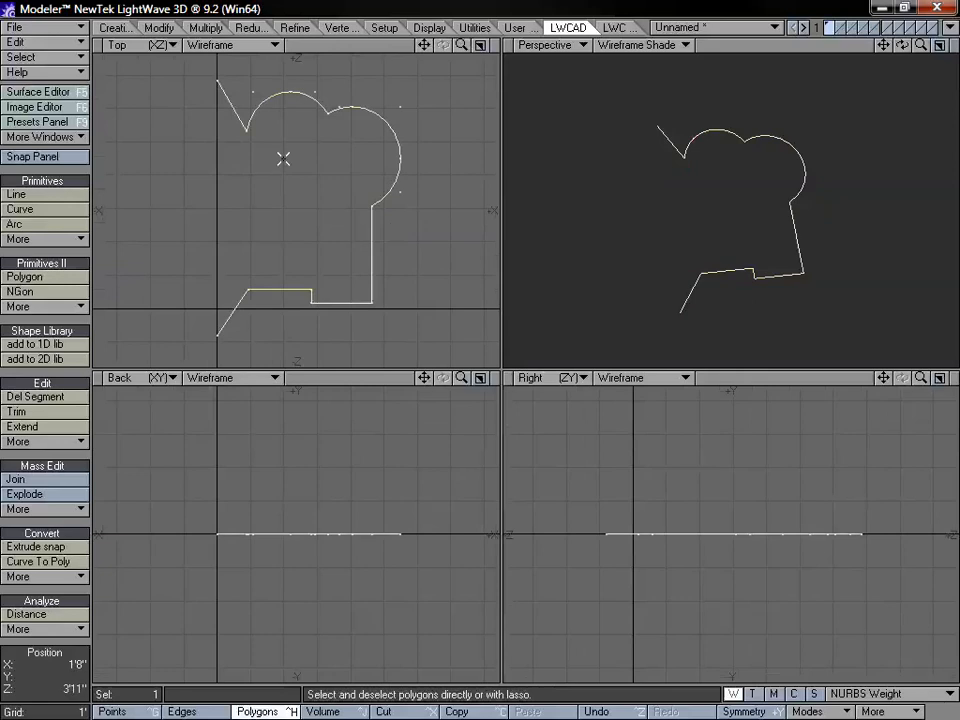
{"action": "left_click", "coordinate": [340, 85]}
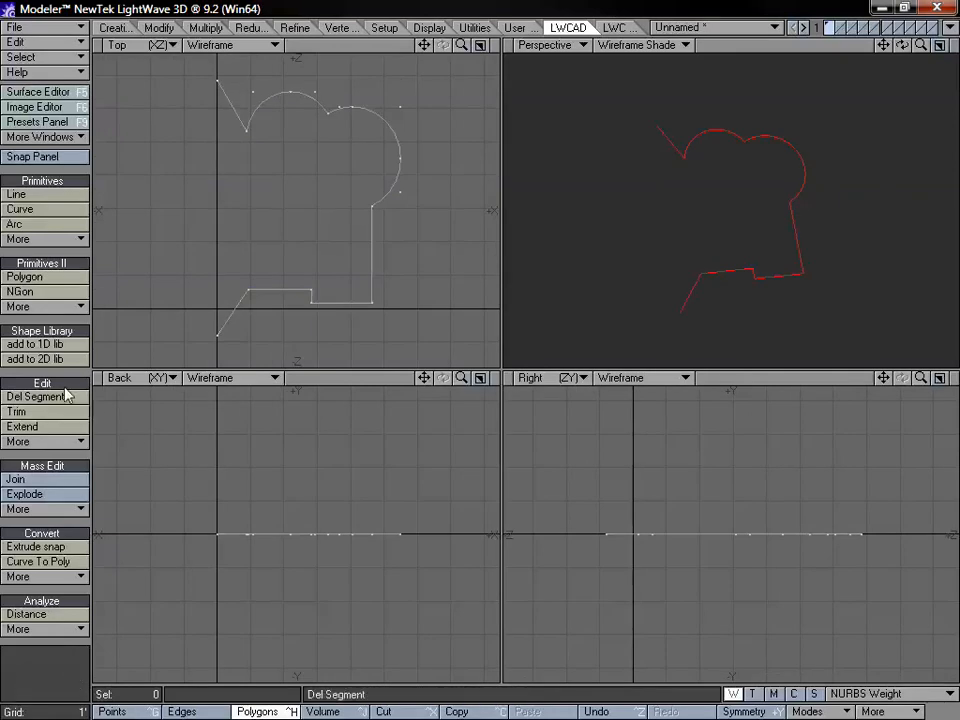
{"action": "left_click", "coordinate": [57, 345]}
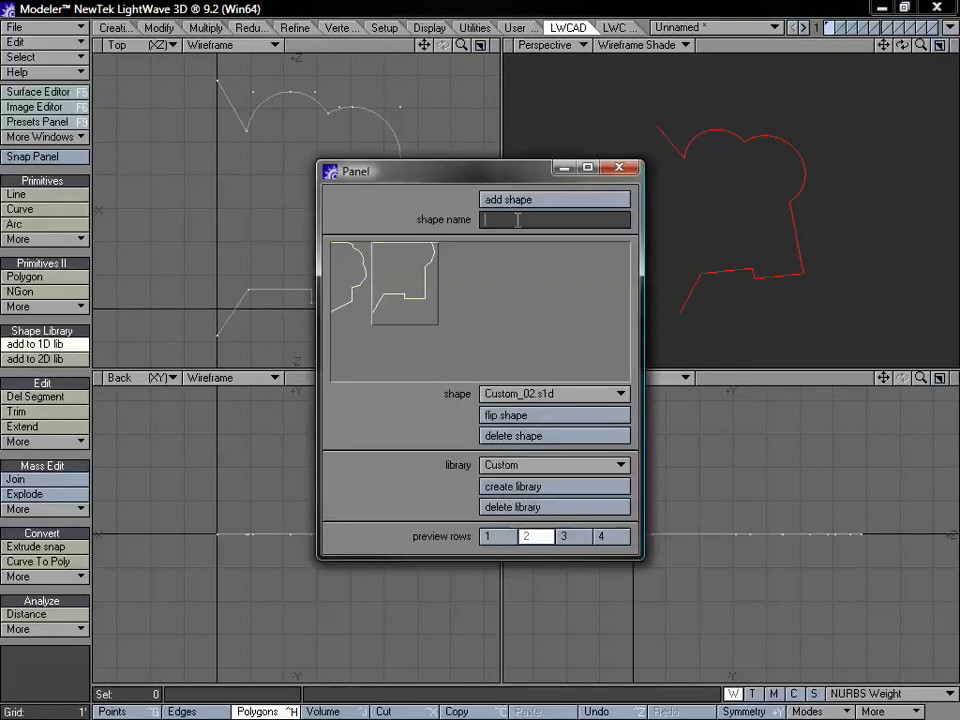
{"action": "type", "text": "Custom"}
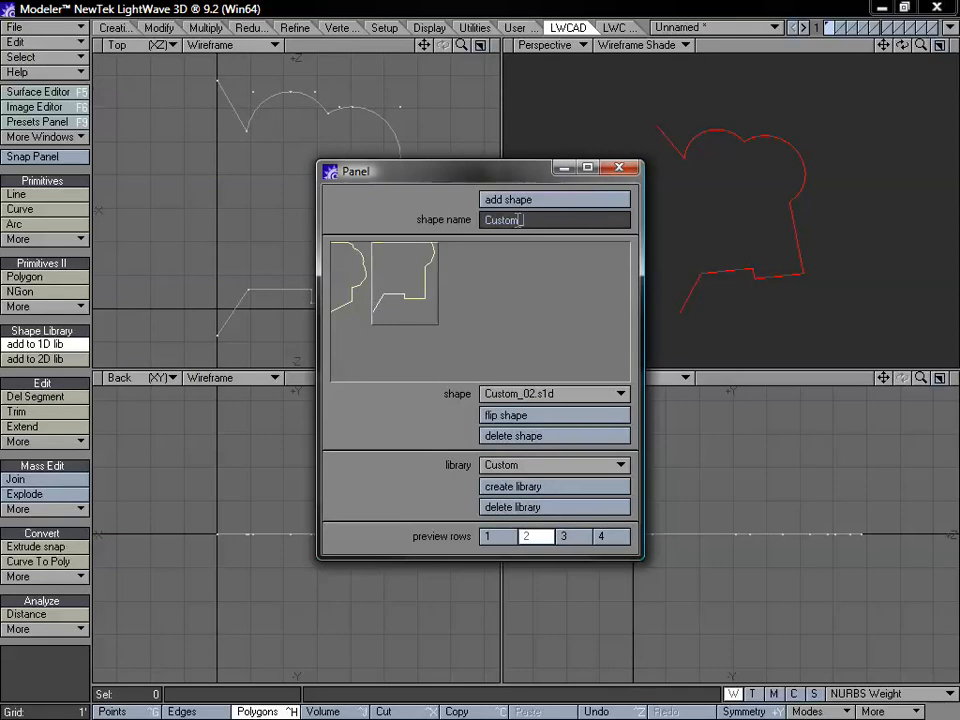
{"action": "type", "text": "_03"}
{"action": "left_click", "coordinate": [518, 200]}
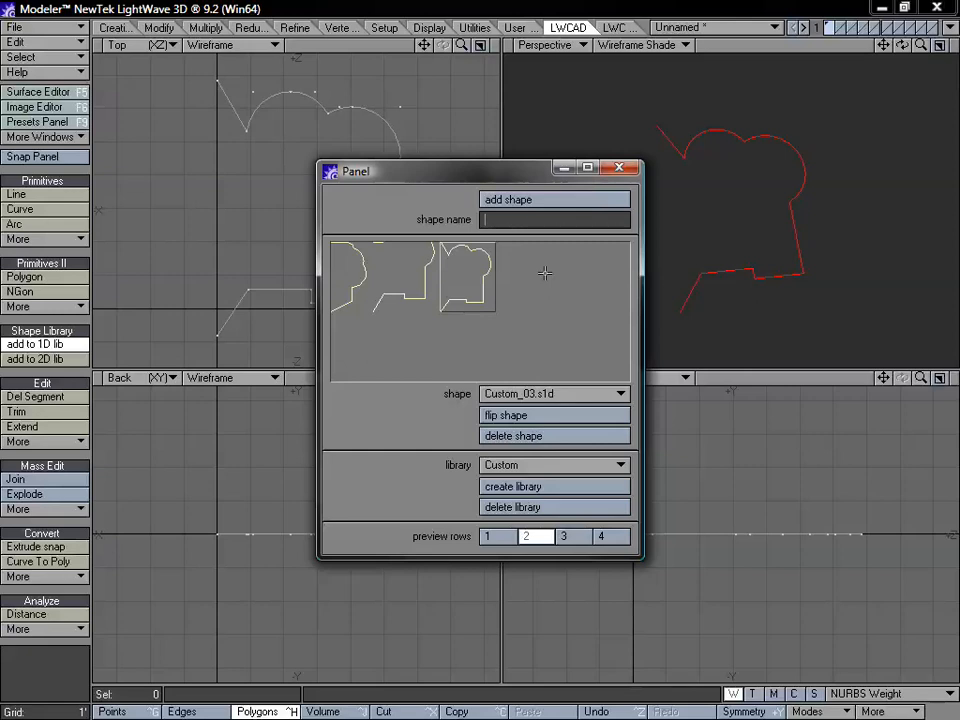
Step: Close the 1D library settings and exit the add-to-library tool
{"action": "left_click_drag", "start_coordinate": [434, 170], "coordinate": [551, 190]}
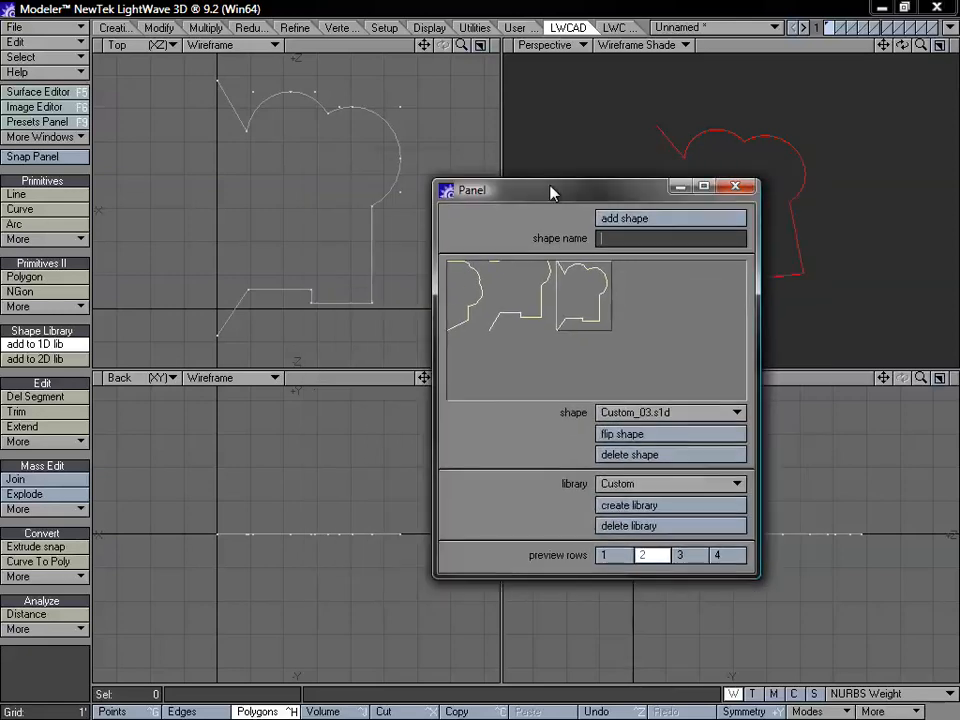
{"action": "left_click", "coordinate": [737, 188]}
{"action": "left_click_drag", "start_coordinate": [460, 44], "coordinate": [432, 44]}
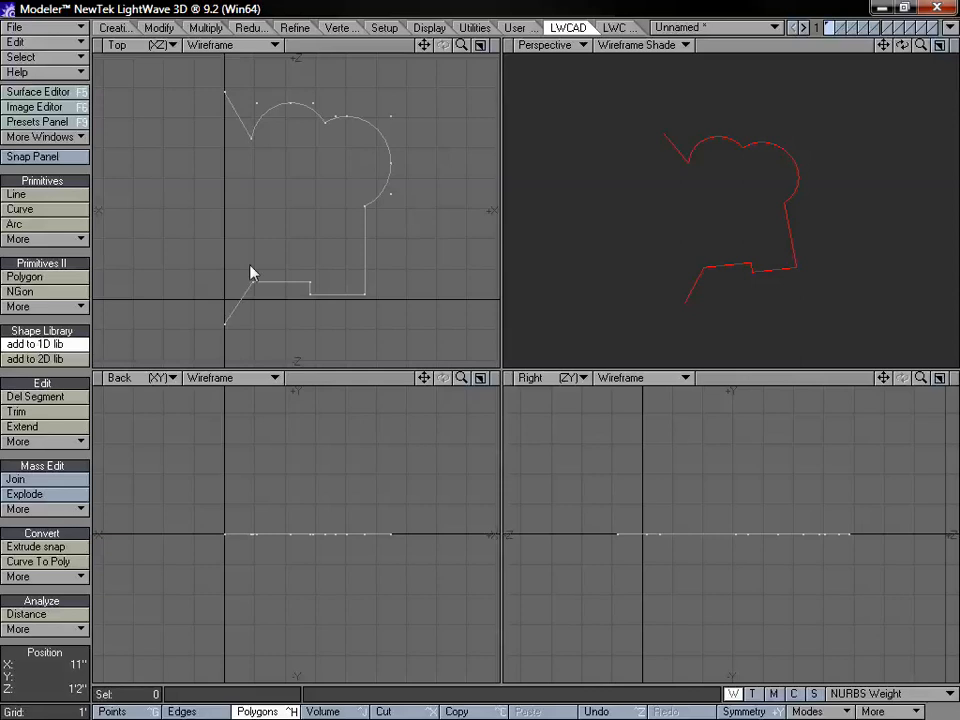
{"action": "left_click", "coordinate": [35, 343]}
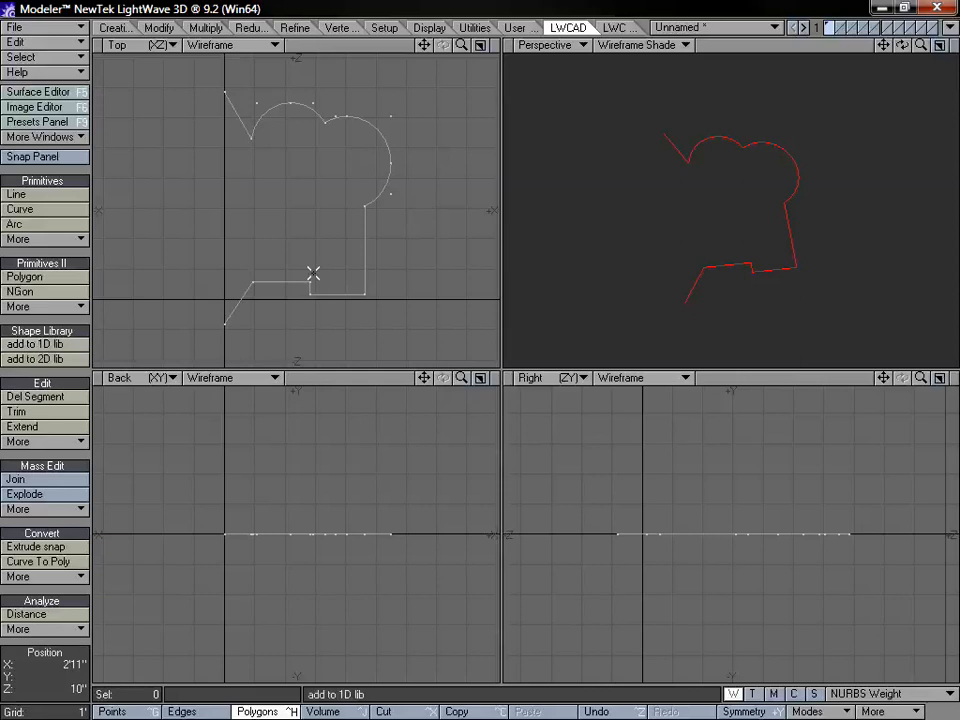